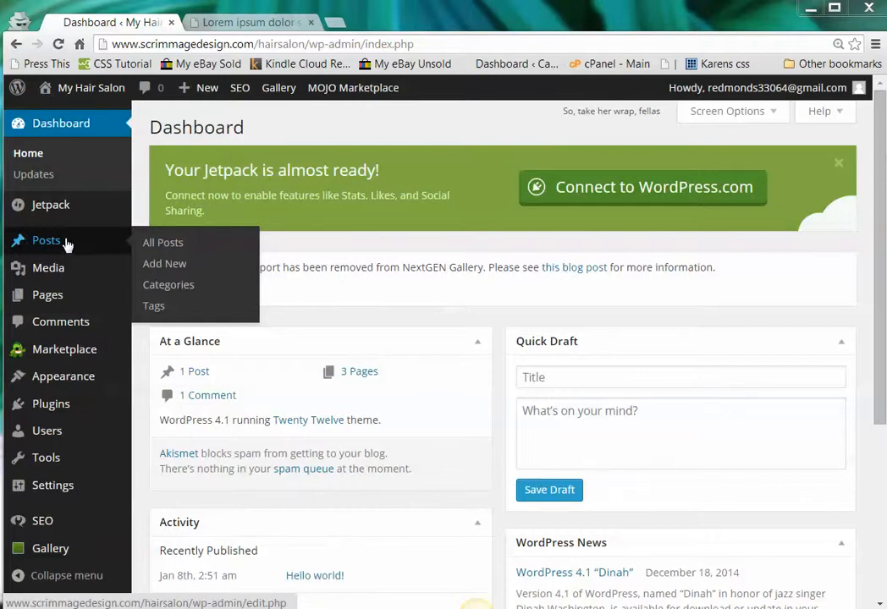
- Create a new post titled "My First Post" and place the cursor in its empty body
click(156, 271)
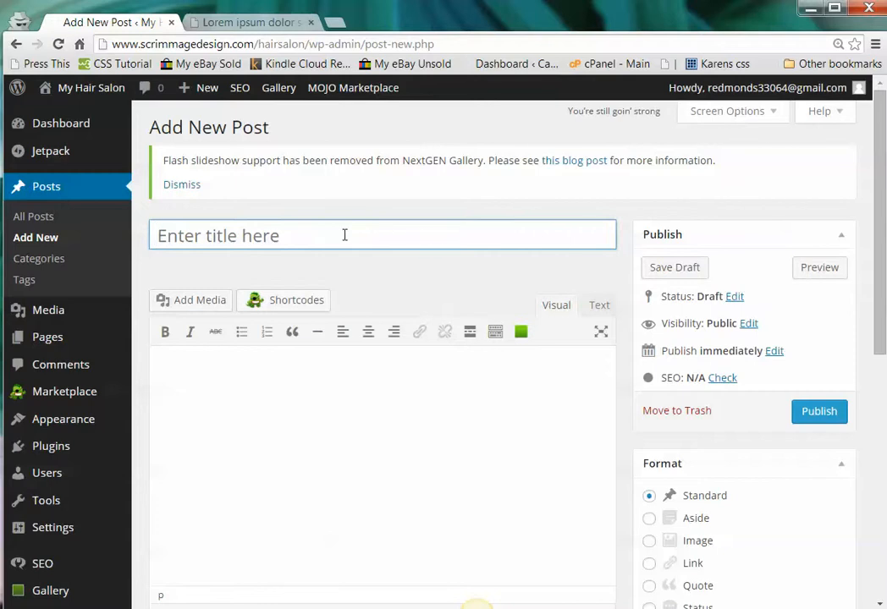
text(My Fist)
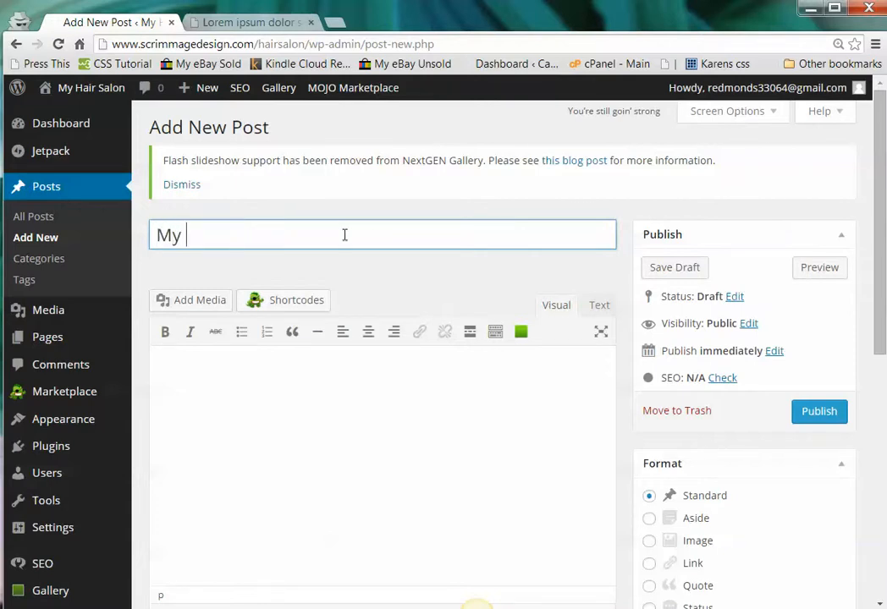
key(BackSpace)
key(BackSpace)
text(rst Post)
key(BackSpace)
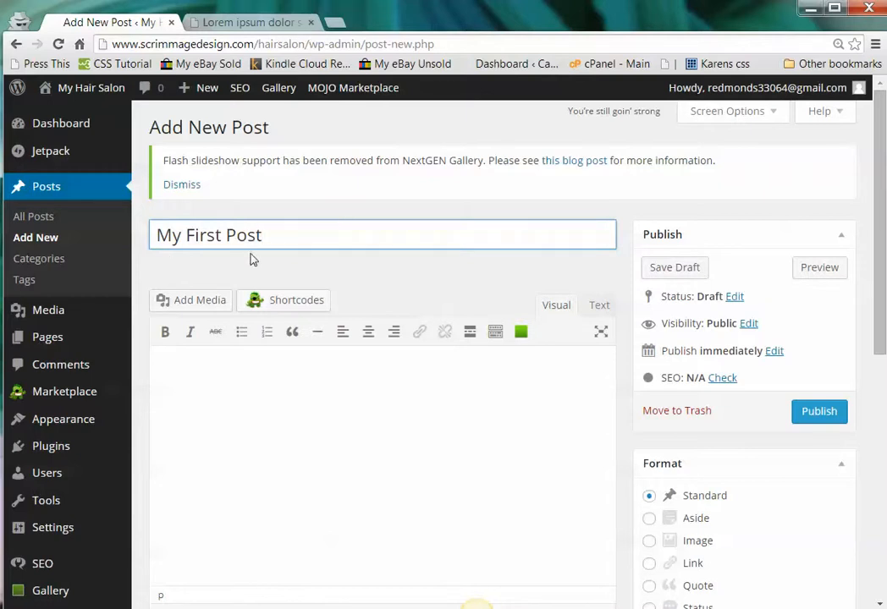
click(171, 366)
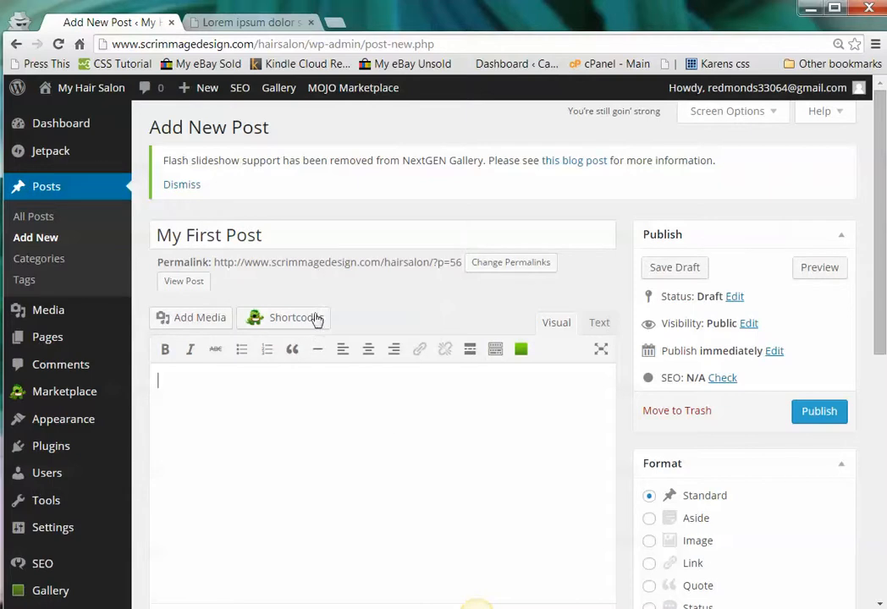
- Change the site's permalink structure to Post name and save the permalink settings
click(491, 267)
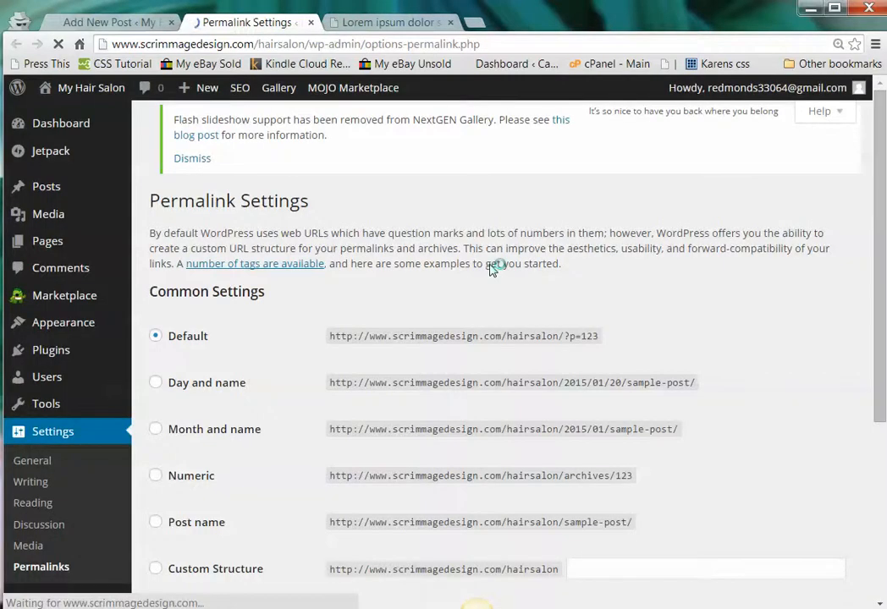
scroll(443, 311, down, 3)
scroll(444, 311, up, 2)
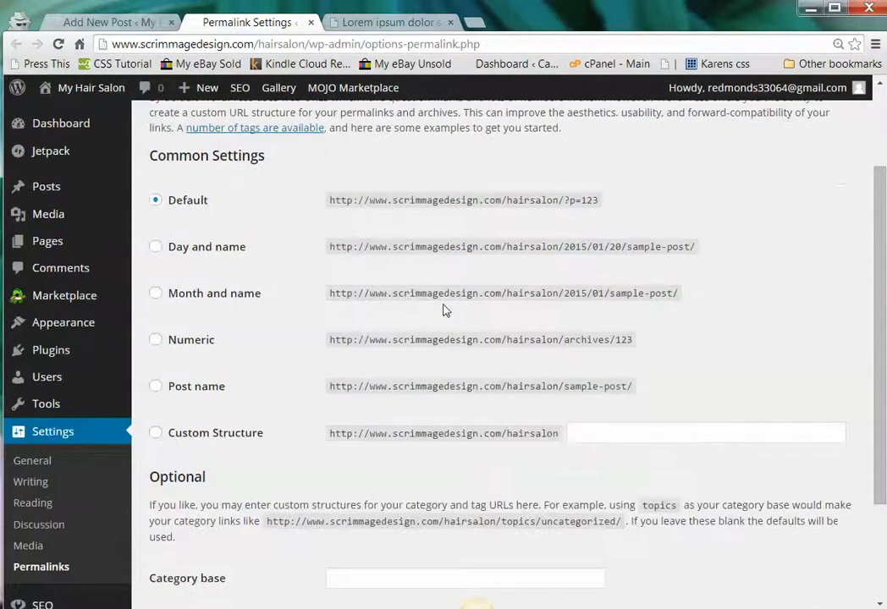
click(160, 390)
scroll(254, 381, down, 2)
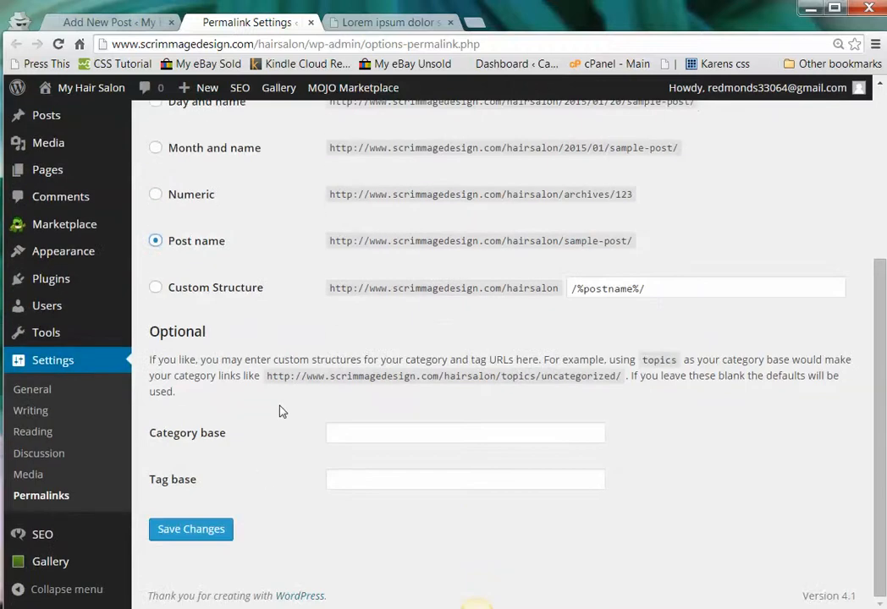
click(213, 526)
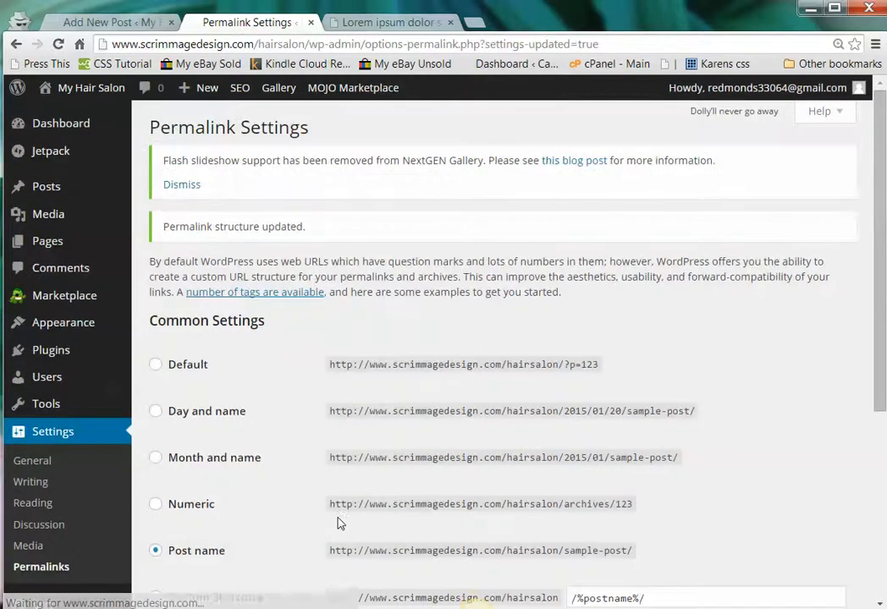
- Open the "My First Post" draft for editing from the list of all posts
mouse_move(44, 190)
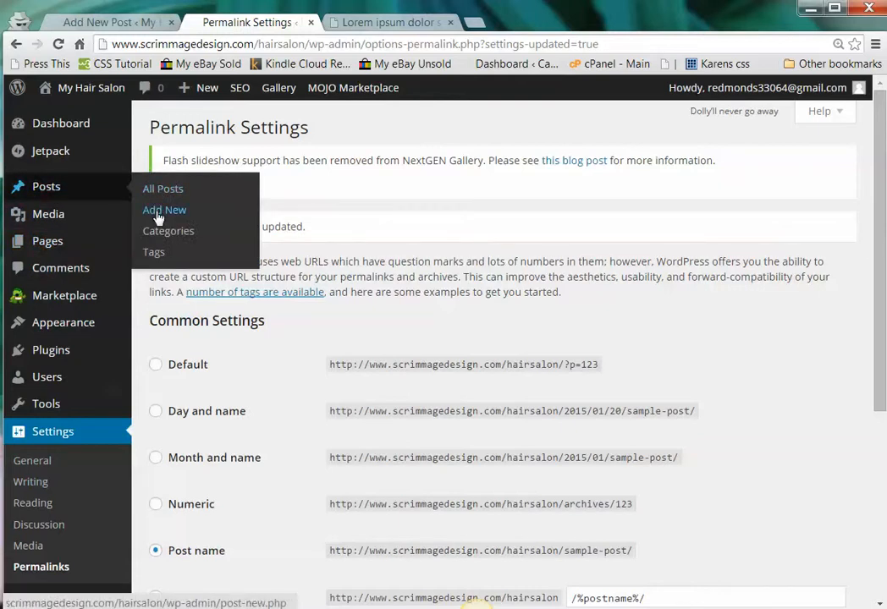
click(159, 192)
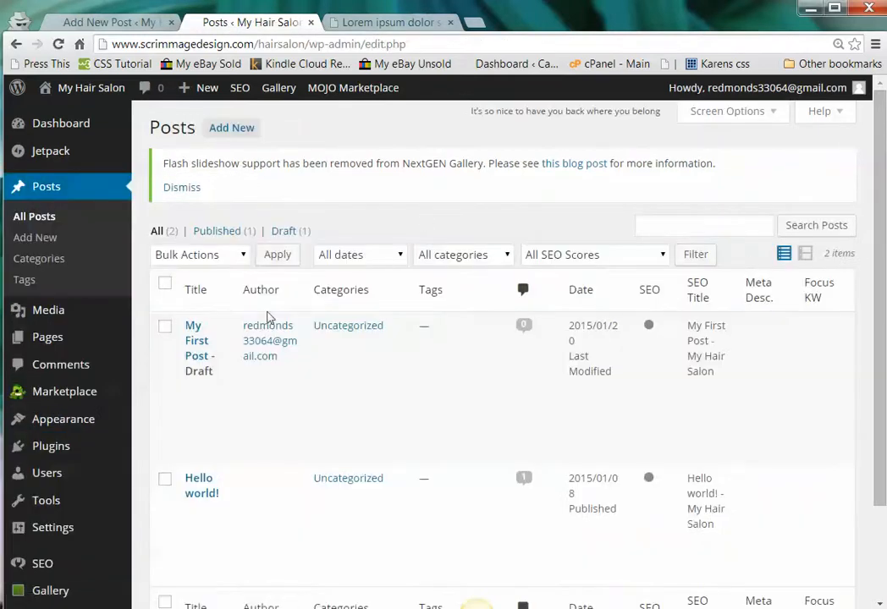
mouse_move(196, 394)
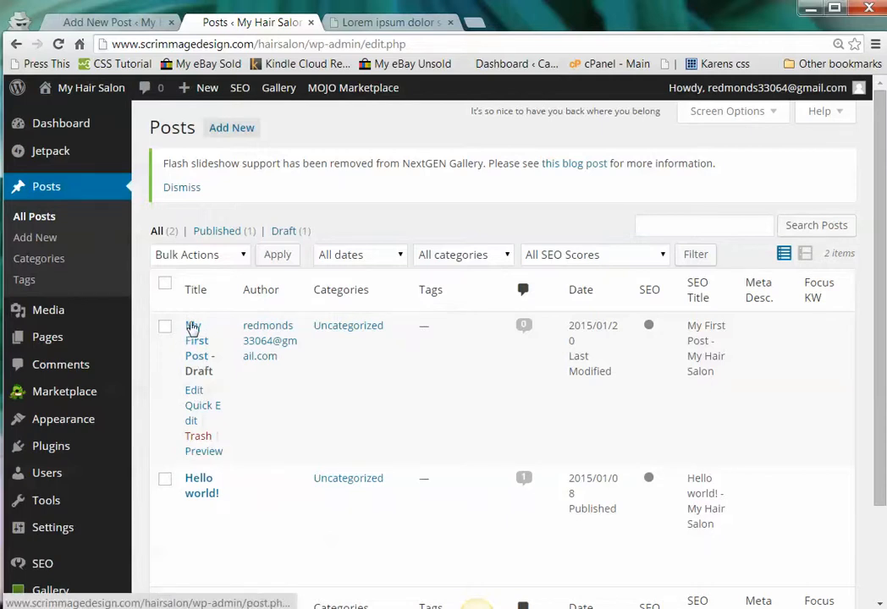
click(194, 392)
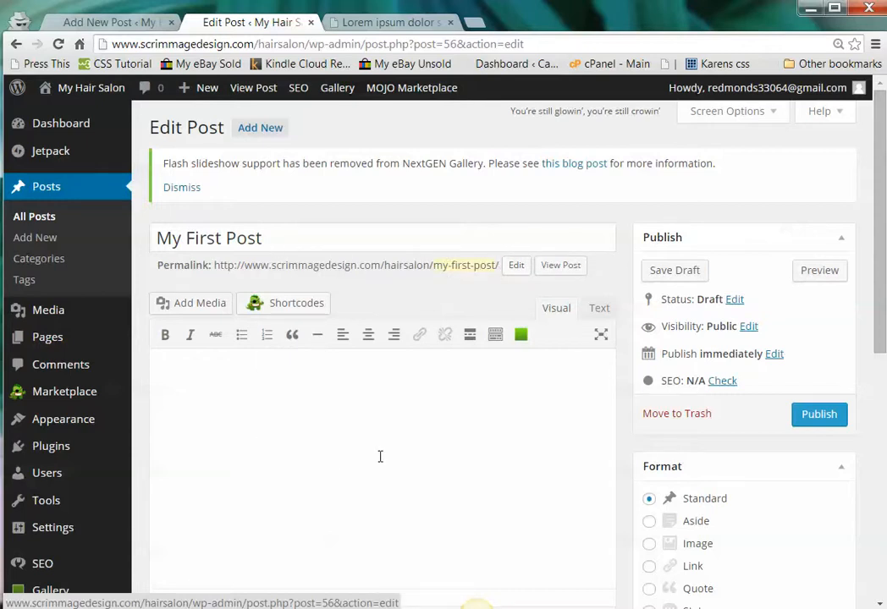
- Change the post title to "My First Blog Post"
click(280, 241)
drag(280, 241, 142, 233)
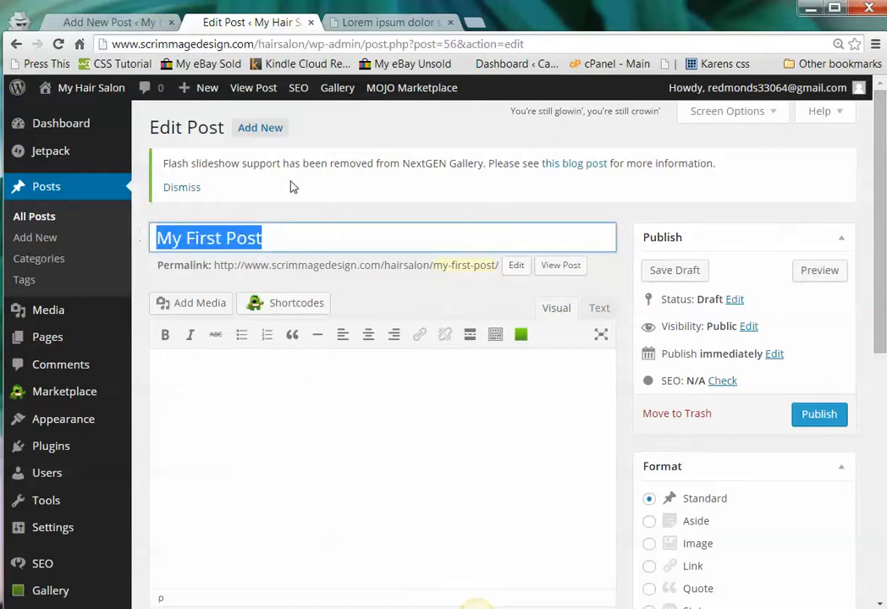
text(My firs)
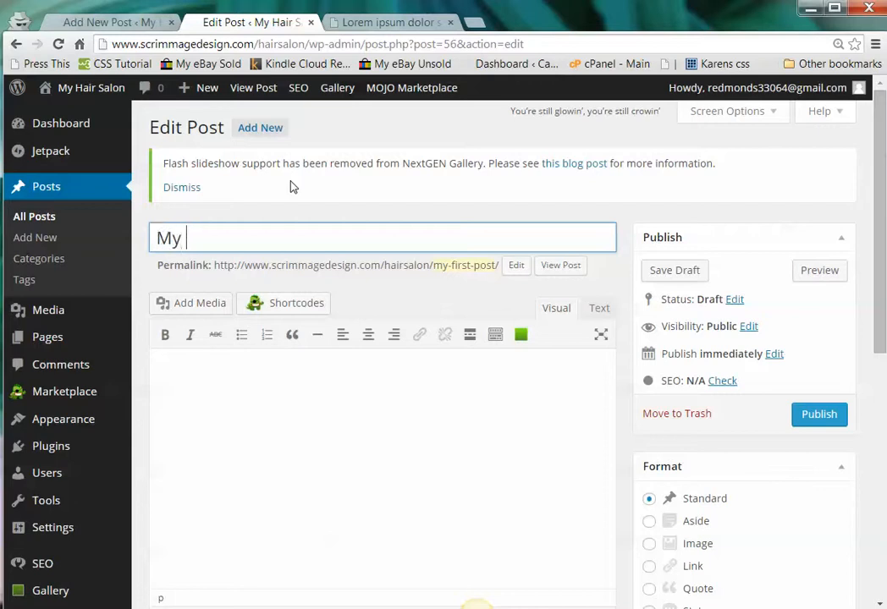
key(BackSpace)
key(BackSpace)
key(BackSpace)
key(BackSpace)
text(First Blog Post)
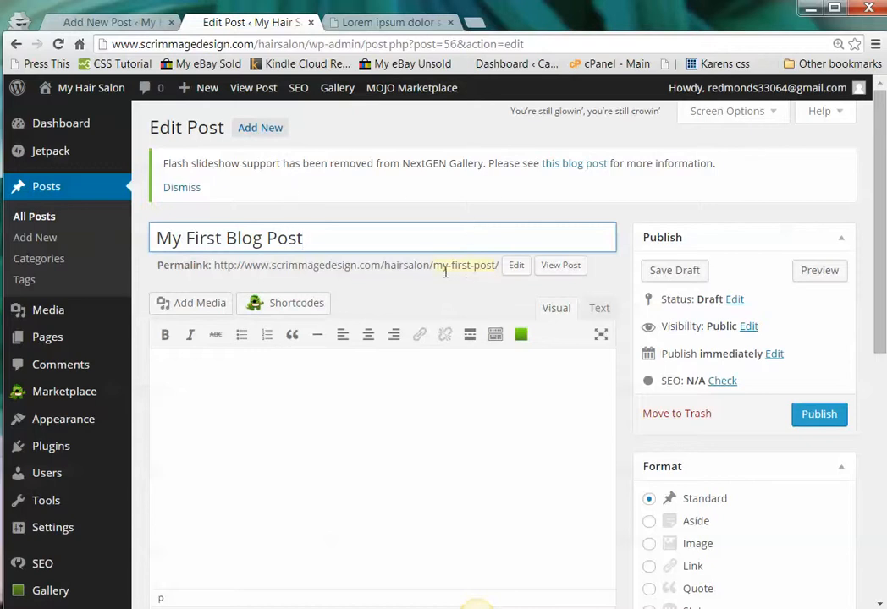
- Change the post's permalink slug to "my-first-blog-post" and accept it
click(513, 268)
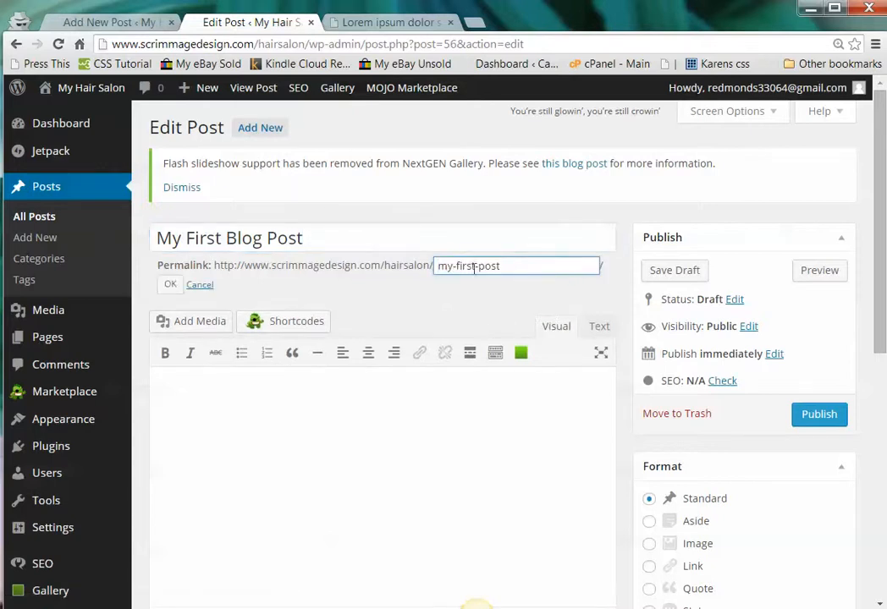
drag(480, 267, 485, 266)
text(blog-p)
click(615, 270)
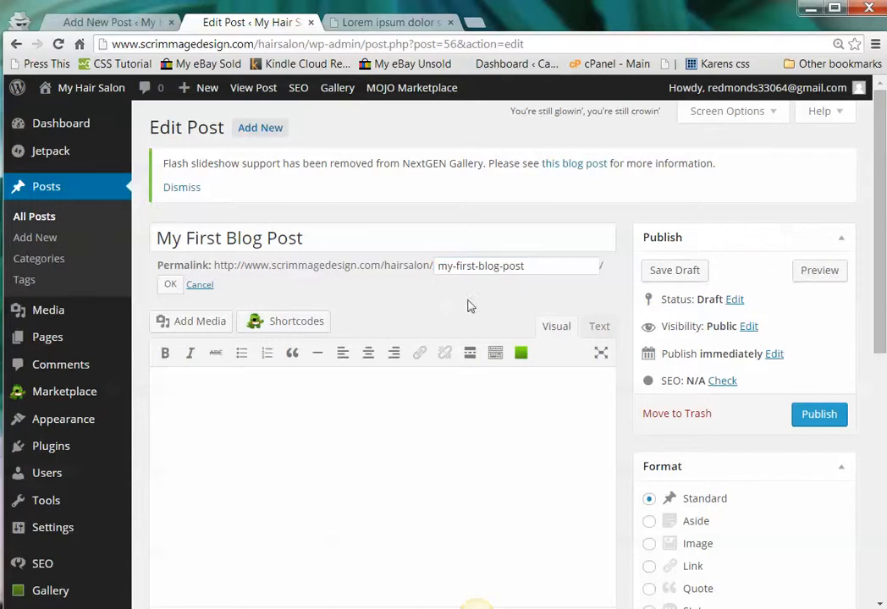
click(169, 286)
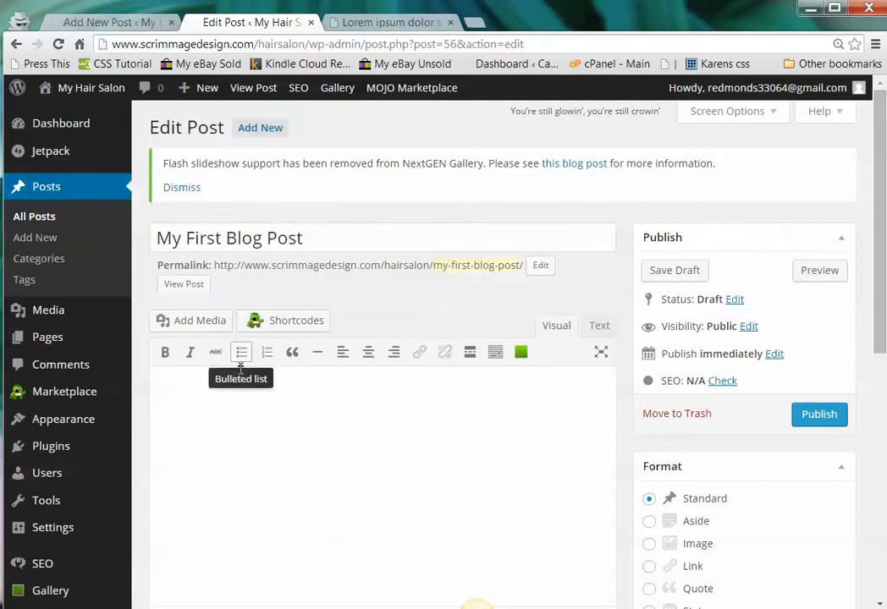
- Enter "How Easy It Is To Blog:" and the Lorem ipsum text in the body, starting a new paragraph at "Typi non habent"
click(168, 389)
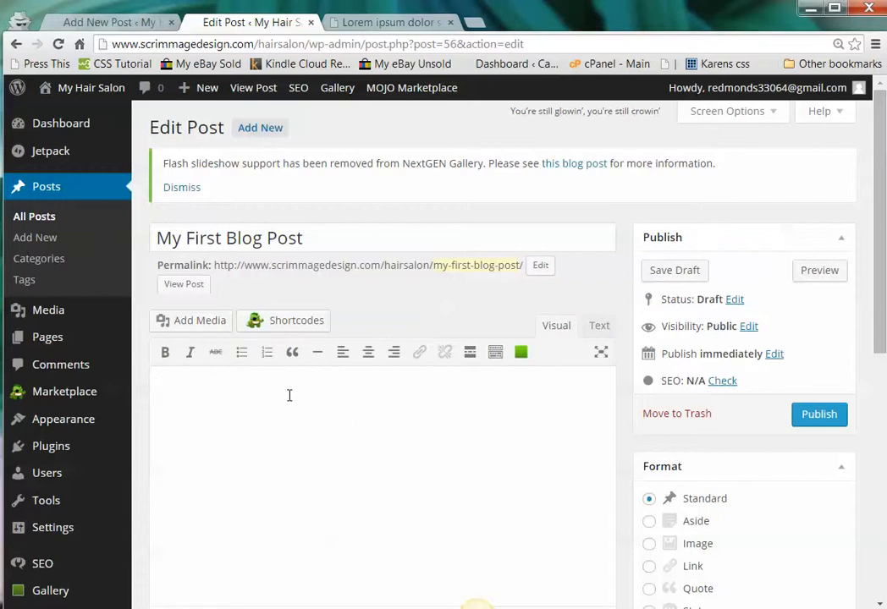
text(ow Easy It Is To Blog:)
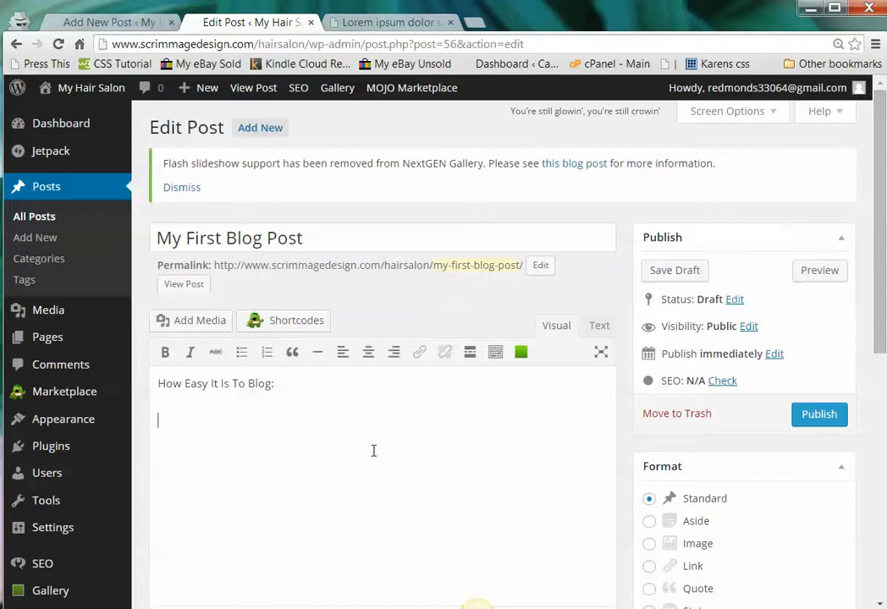
text(Lorem ipsum dolor sit amet, consectetuer adipiscing elit, sed diam nonummy nibh euismod tincidunt ut laoreet dolore magna aliquam erat volutpat. Ut wisi enim ad minim veniam, quis nostrud exerci tation ullamcorper suscipit lobortis nisl ut aliquip ex ea commodo consequat. Duis autem vel eum iriure dolor in hendrerit in vulputate velit esse molestie consequat, vel illum dolore eu feugiat nulla facilisis at vero eros et accumsan et iusto odio dignissim qui blandit praesent luptatum zzril delenit augue duis dolore te feugait nulla facilisi. Nam liber tempor cum soluta nobis eleifend option congue nihil imperdiet doming id quod mazim placerat facer possim assum. Typi non habent claritatem insitam; est usus legentis in iis qui facit eorum claritatem. Investigationes demonstraverunt lectores legere me lius quod ii legunt saepius. Claritas est etiam processus dynamicus, qui sequitur mutationem consuetudium lectorum. Mirum est notare quam littera gothica, quam nunc putamus parum claram, anteposuerit litterarum formas humanitatis per seacula quarta decima et quinta decima. Eodem modo typi, qui nunc nobis videntur parum clari, fiant sollemnes in futurum.)
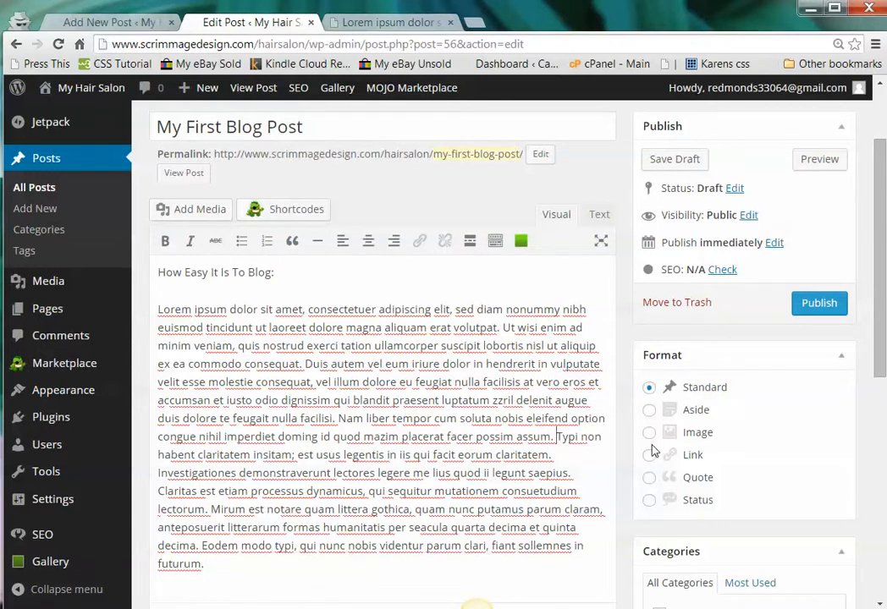
key(Return)
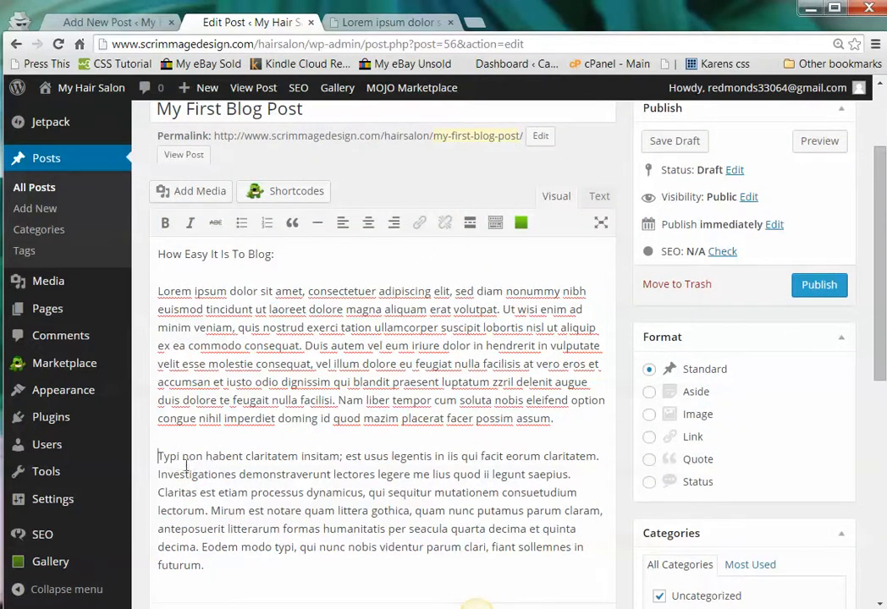
- Reveal the editor's additional formatting tools and format the line "How Easy It Is To Blog:" as Heading 2
scroll(320, 520, down, 2)
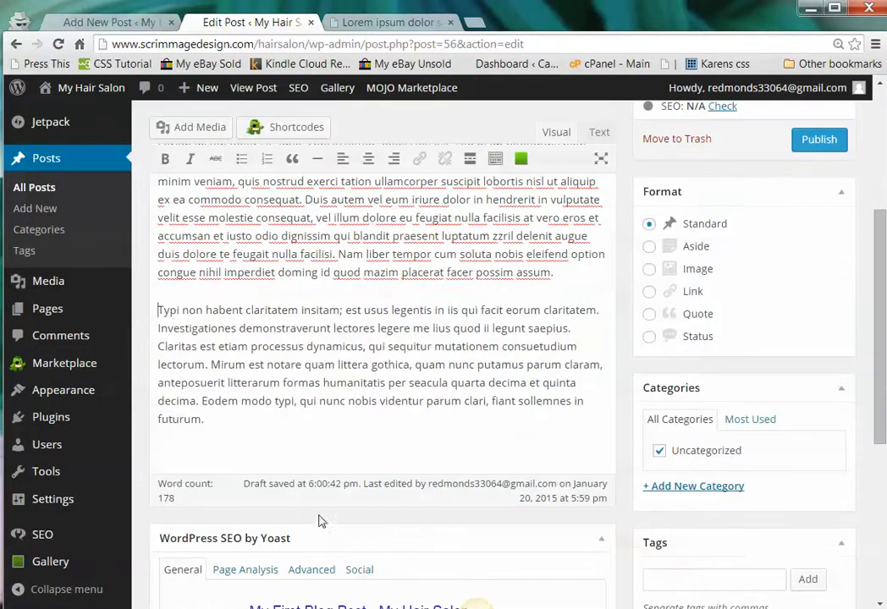
scroll(297, 507, up, 3)
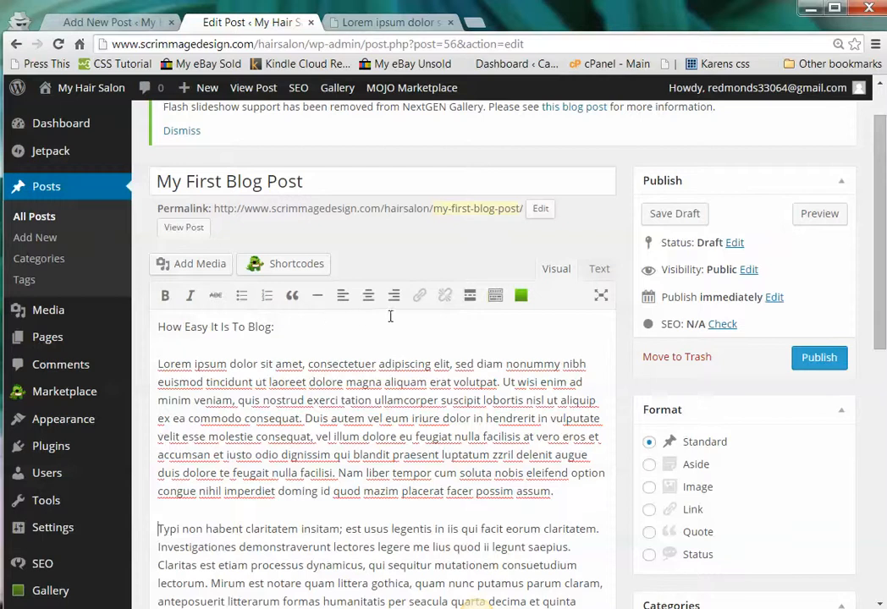
click(496, 296)
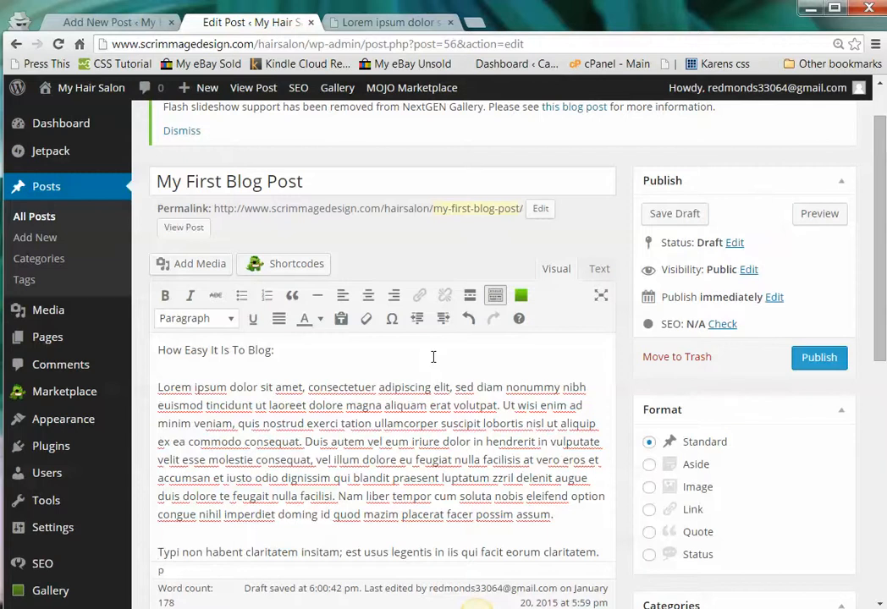
scroll(433, 357, down, 1)
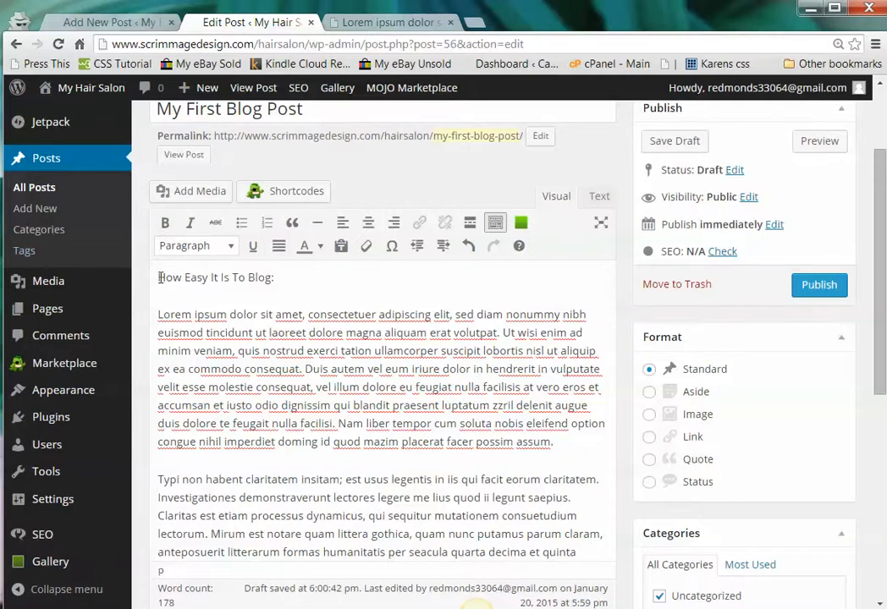
drag(158, 277, 286, 278)
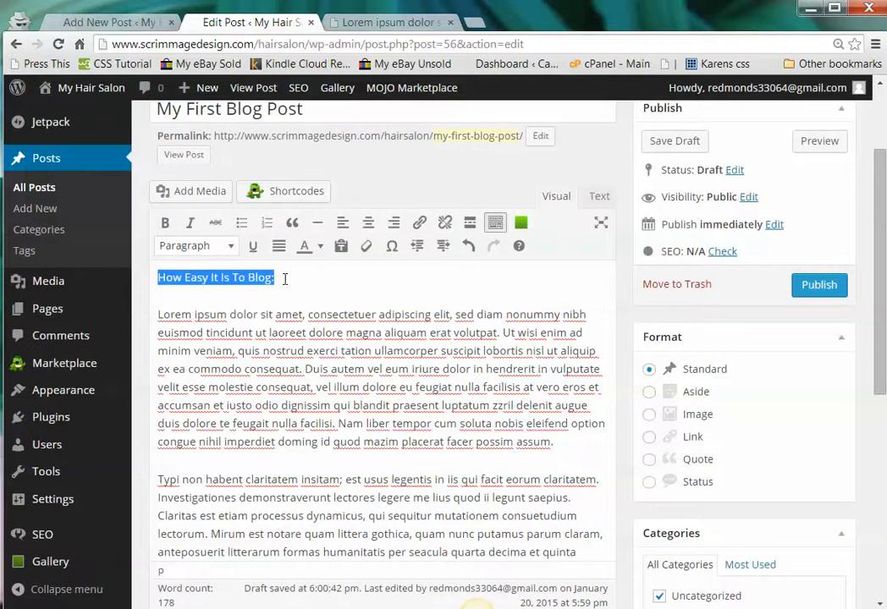
click(231, 247)
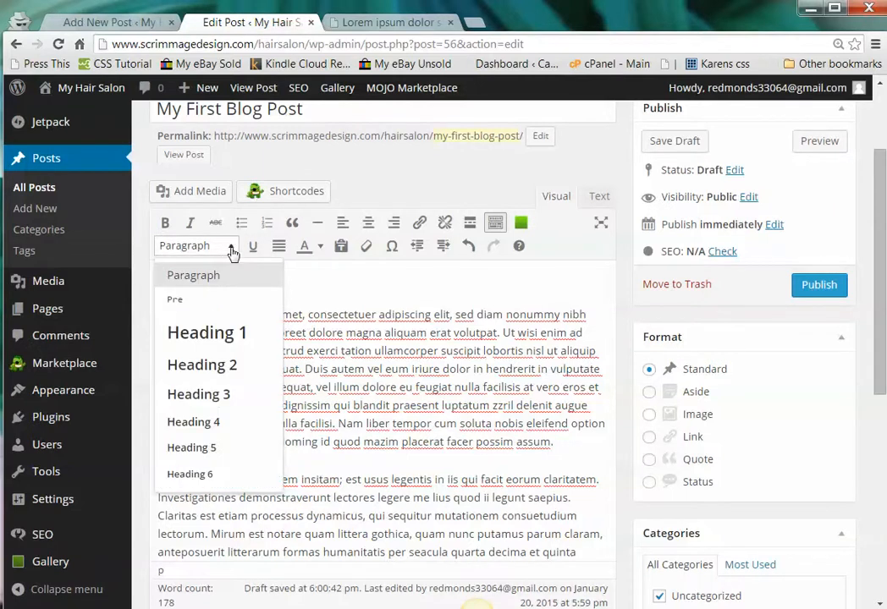
click(186, 365)
click(350, 285)
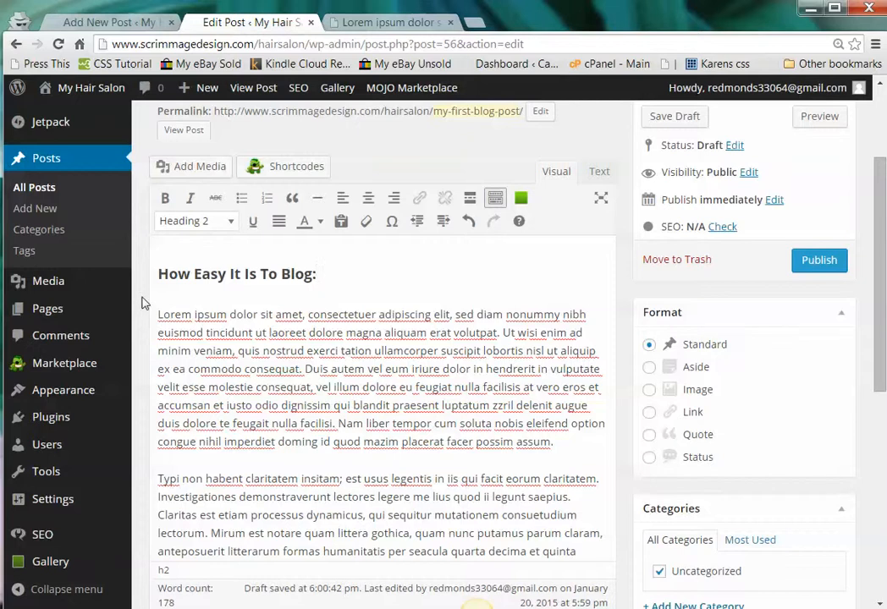
- Insert an empty paragraph after the first Lorem ipsum paragraph, which ends with "facer possim assum."
click(561, 440)
key(Return)
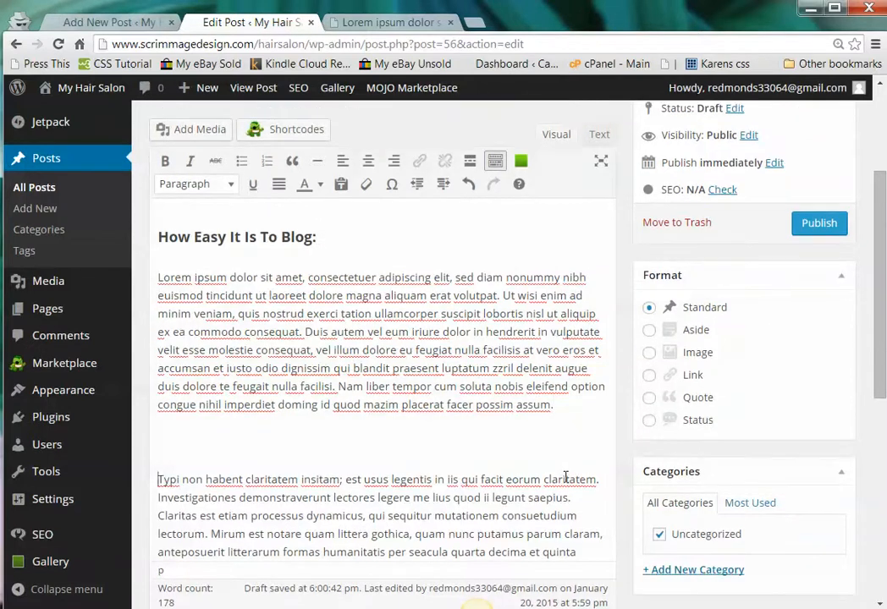
text(One)
key(Return)
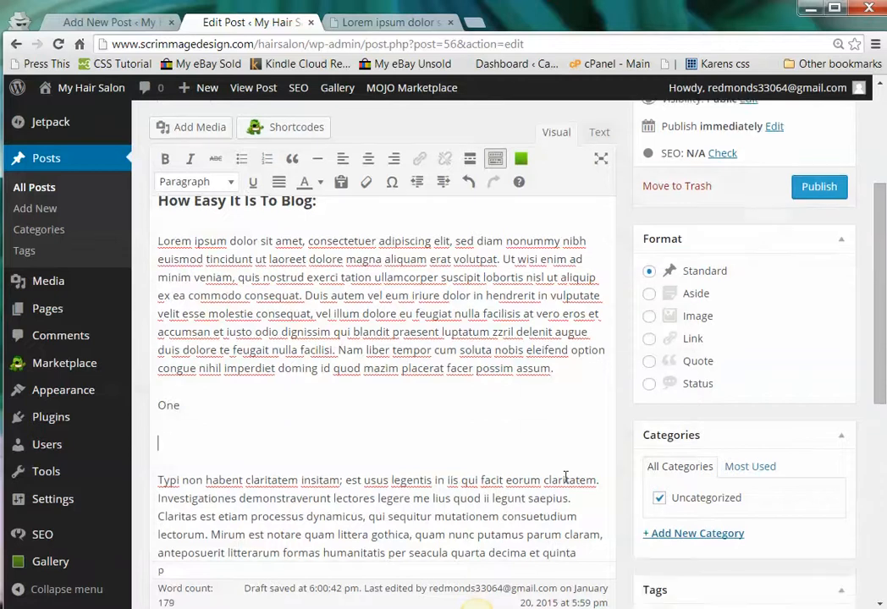
key(BackSpace)
key(Return)
key(BackSpace)
text(Two)
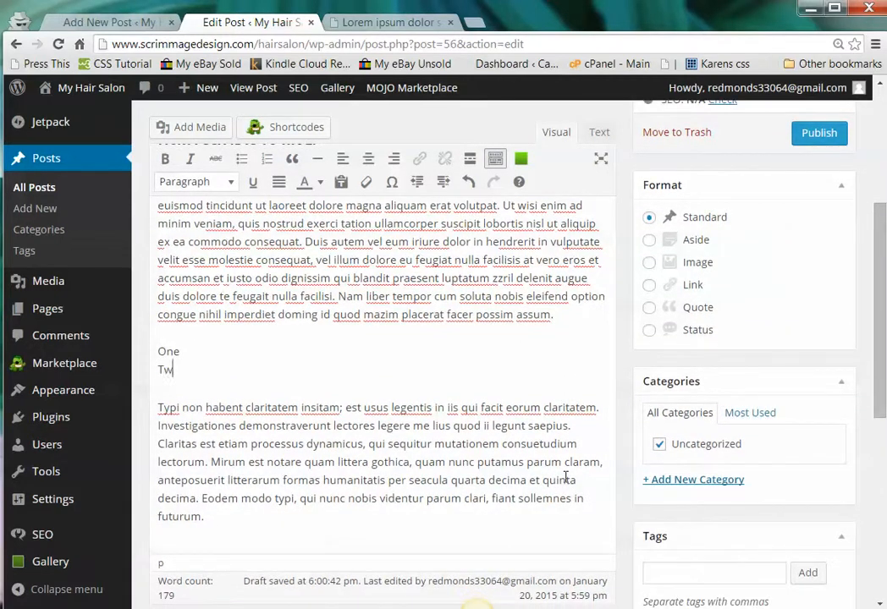
key(Return)
key(BackSpace)
key(BackSpace)
key(BackSpace)
key(BackSpace)
key(BackSpace)
key(BackSpace)
key(BackSpace)
key(BackSpace)
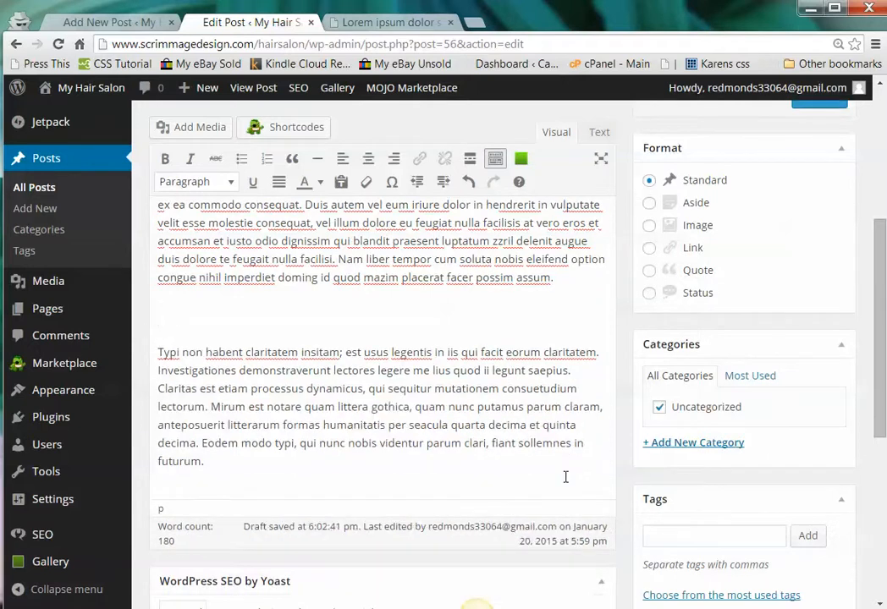
- Create a bulleted list with the items One, Two, Three, Four and Five in the empty paragraph between the two Lorem ipsum paragraphs
click(242, 162)
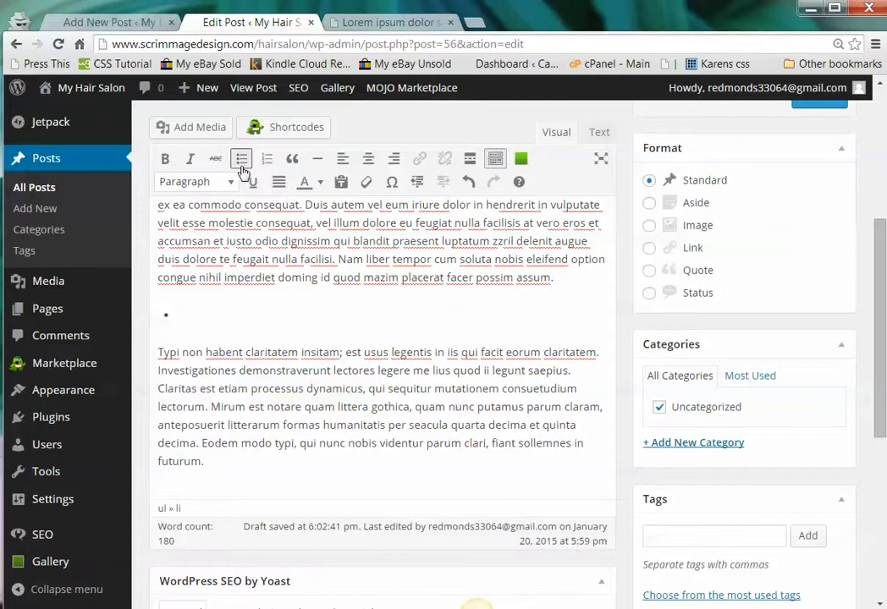
text(One)
key(Return)
text(Two)
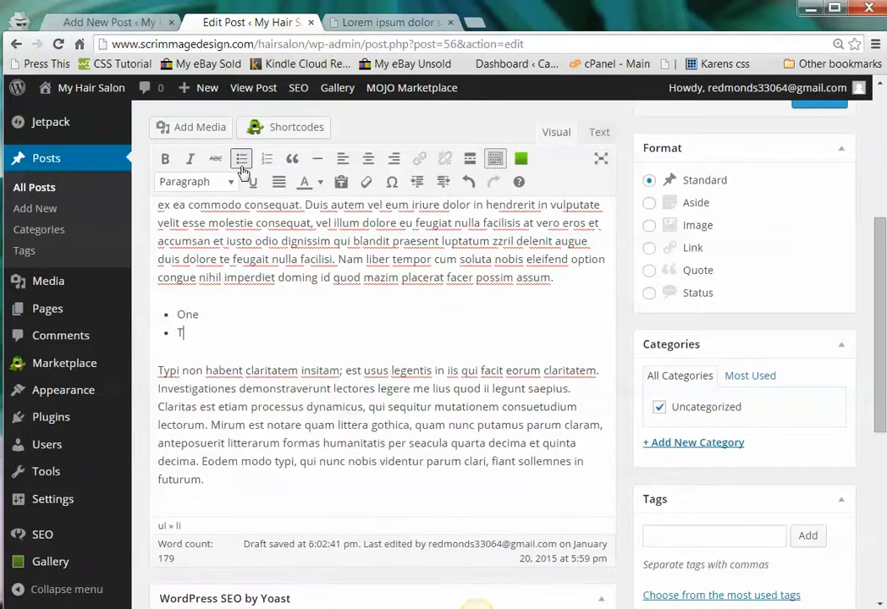
key(Return)
text(Three)
key(Return)
text(Four)
key(Return)
text(Five)
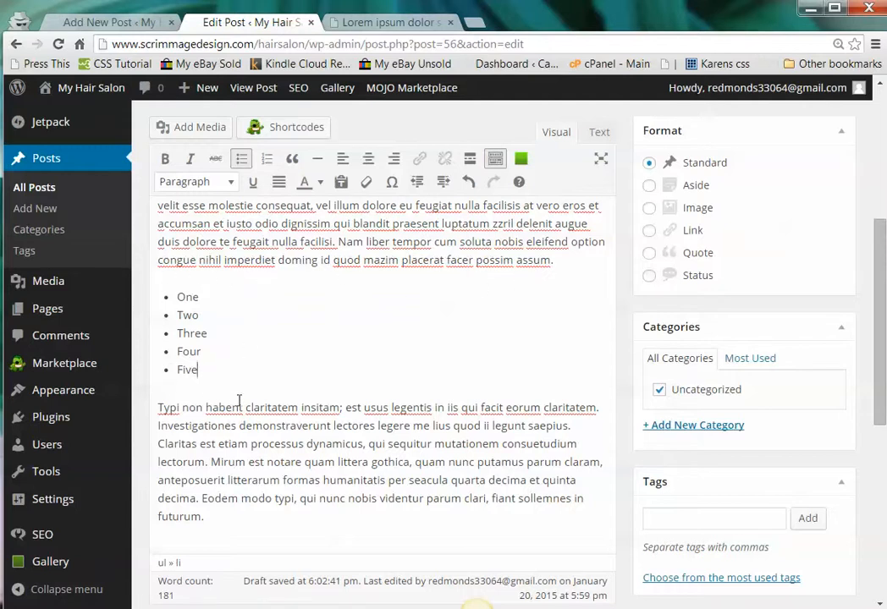
- Start adding media at the beginning of the first Lorem ipsum paragraph and select braids-9.jpg from the media library
scroll(377, 373, down, 1)
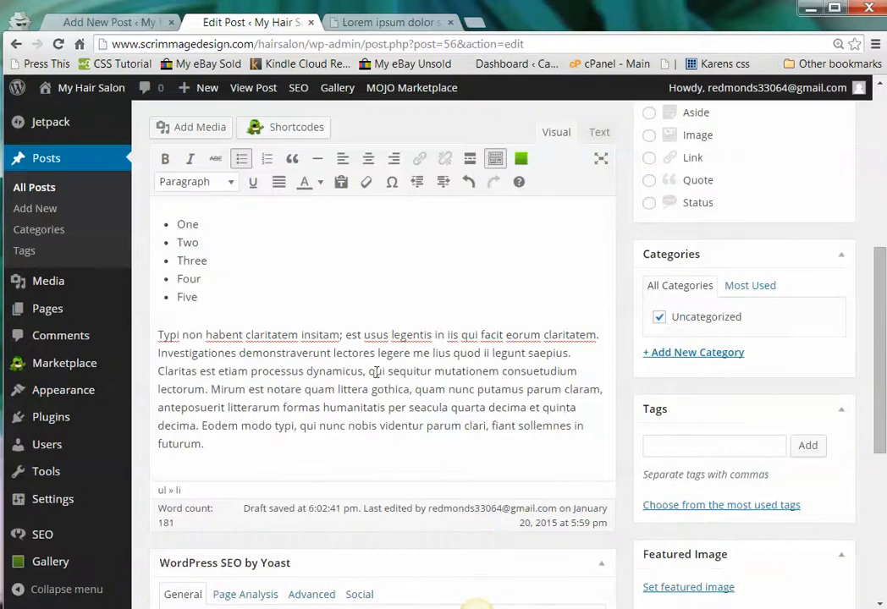
scroll(376, 372, up, 4)
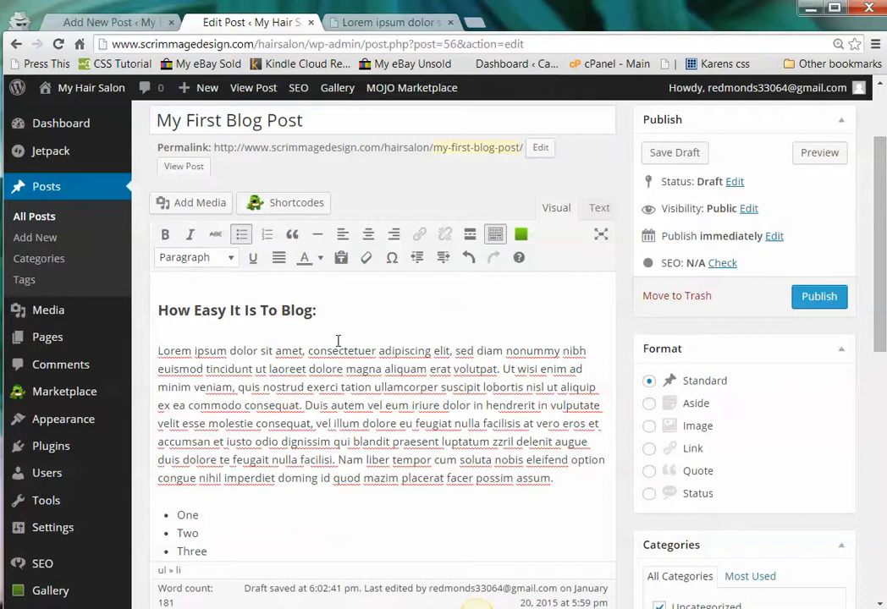
click(159, 350)
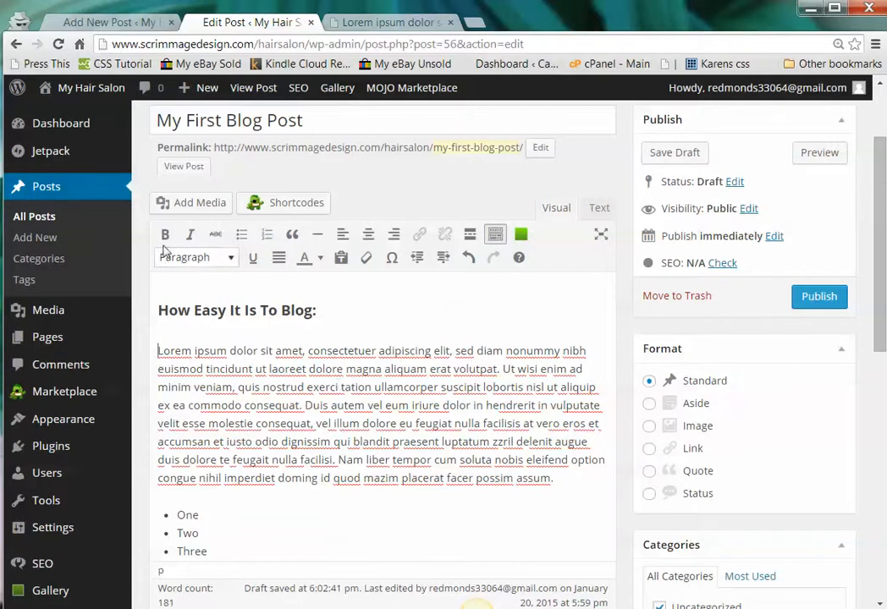
click(180, 210)
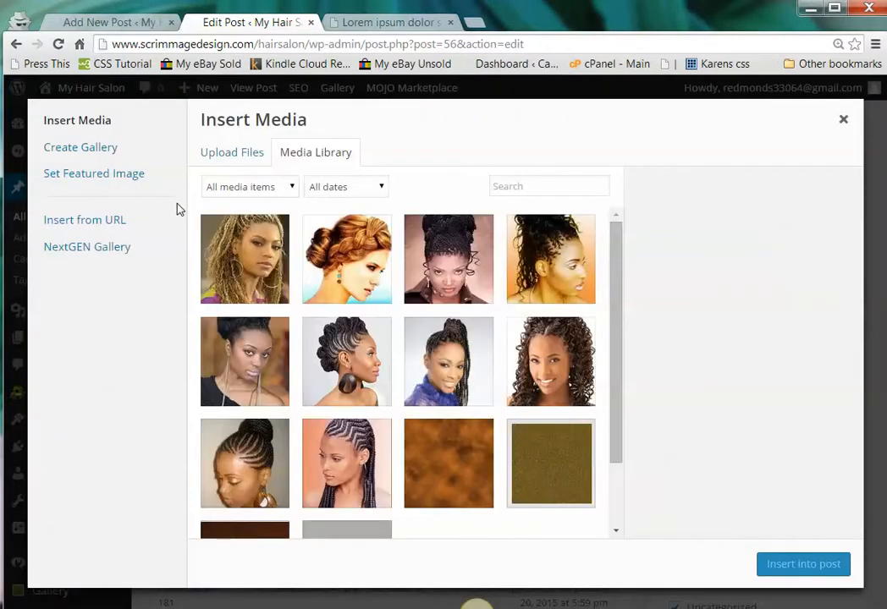
click(335, 277)
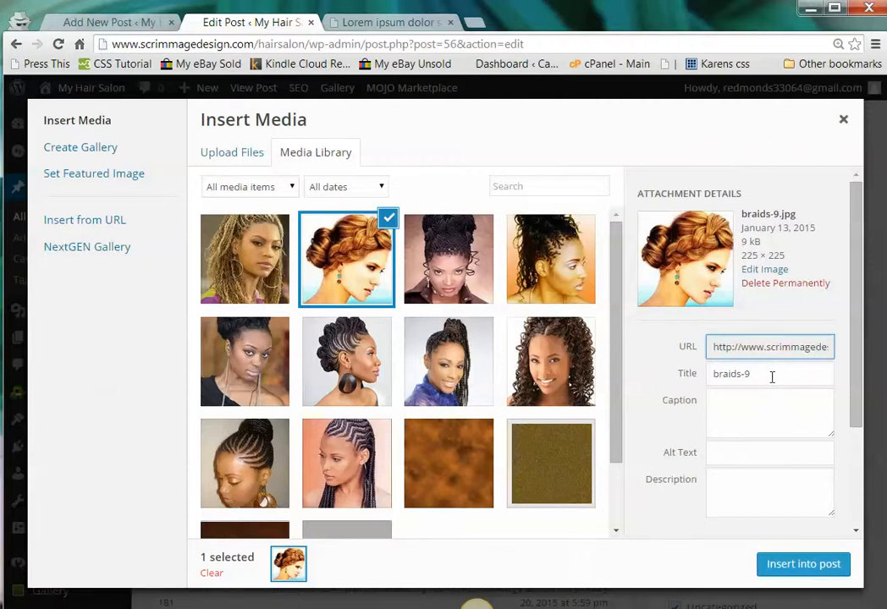
- Set the selected image's title, alt text and description to "braiding hairstyles"
drag(772, 373, 702, 388)
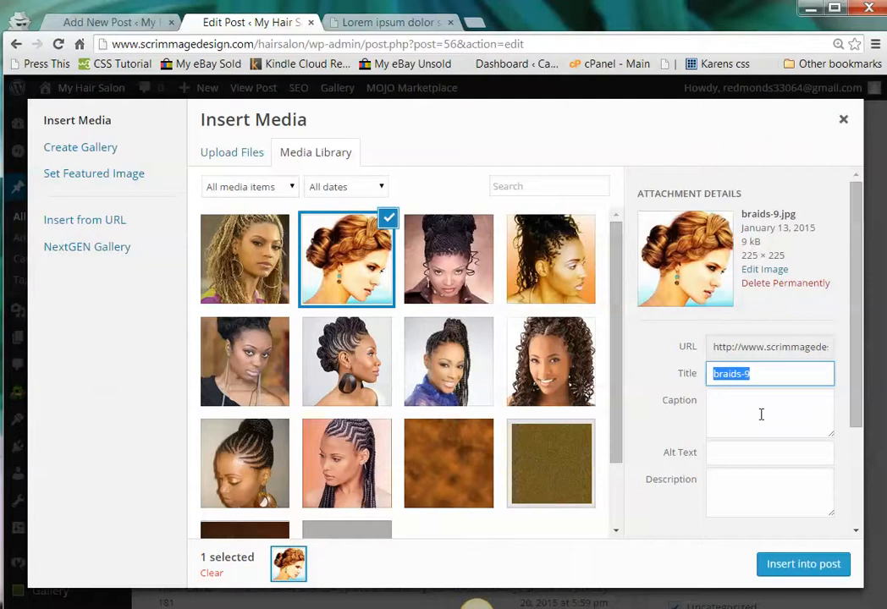
text(braiding hairstyles)
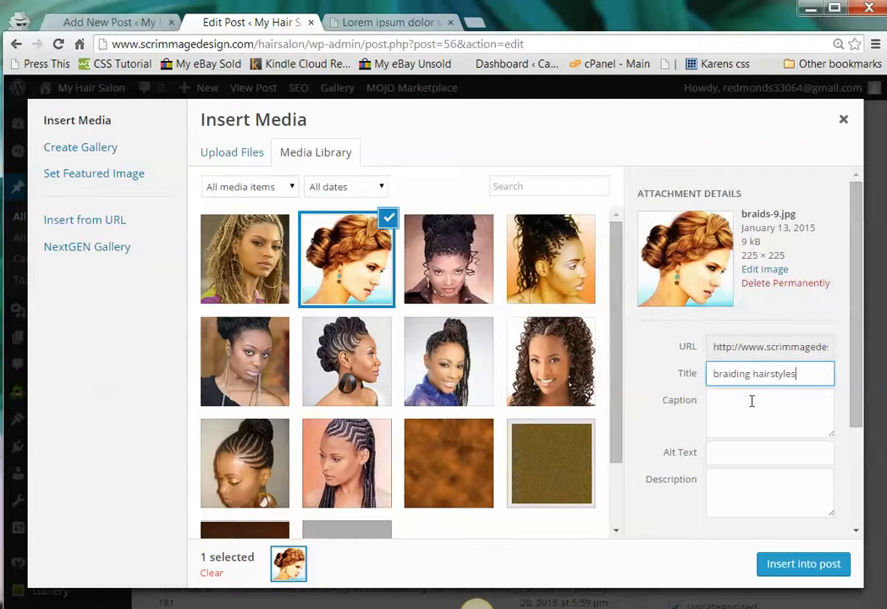
key(ctrl+a)
key(ctrl+c)
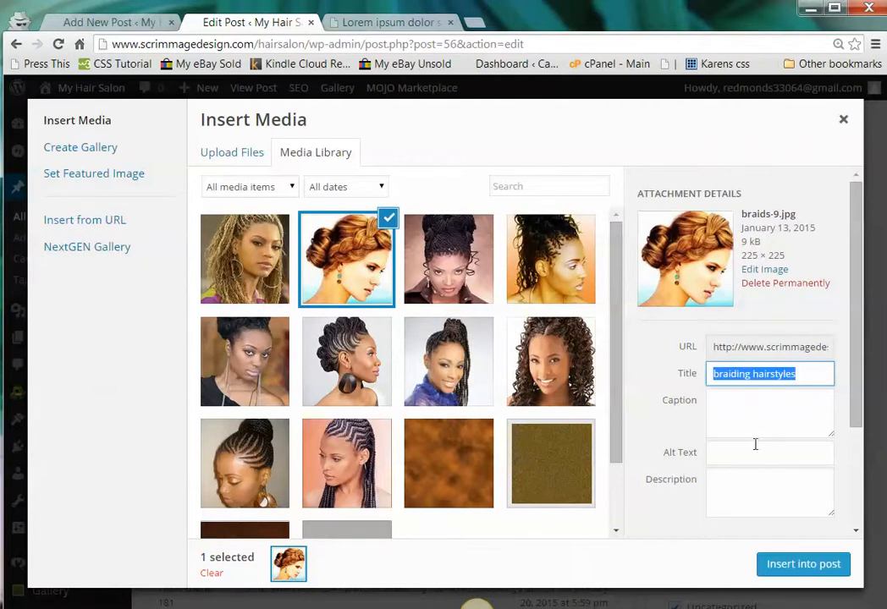
click(729, 455)
key(ctrl+v)
click(719, 487)
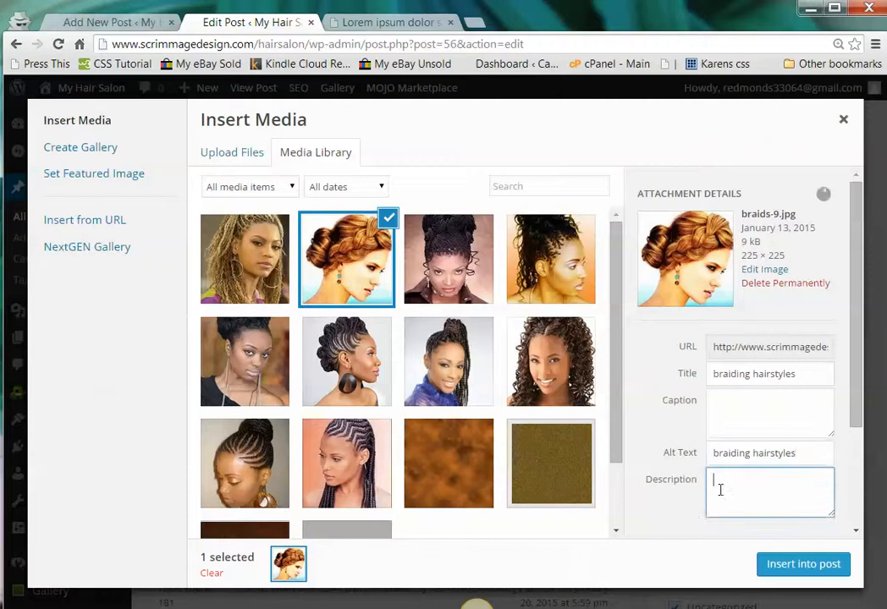
key(ctrl+v)
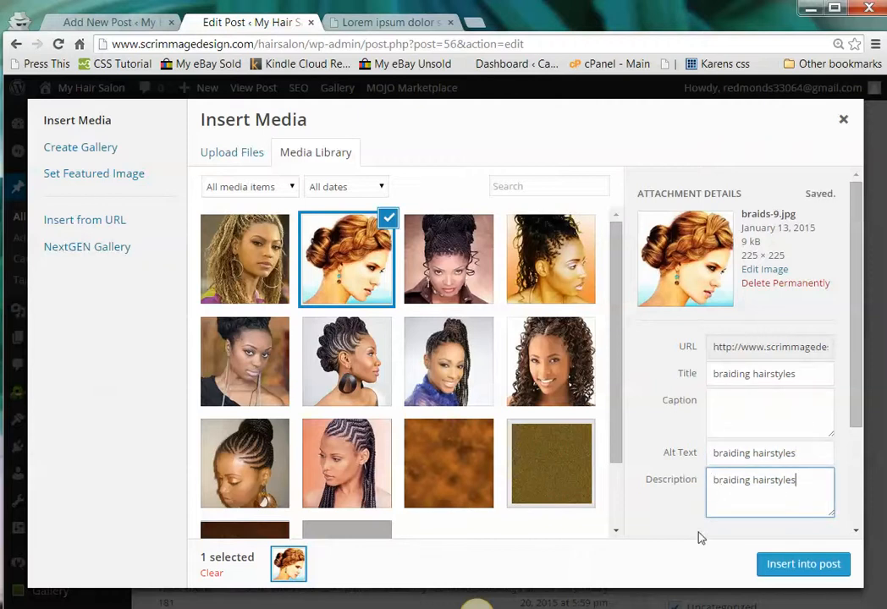
- Insert the selected image into the post and align it left so the first paragraph wraps around it
click(779, 573)
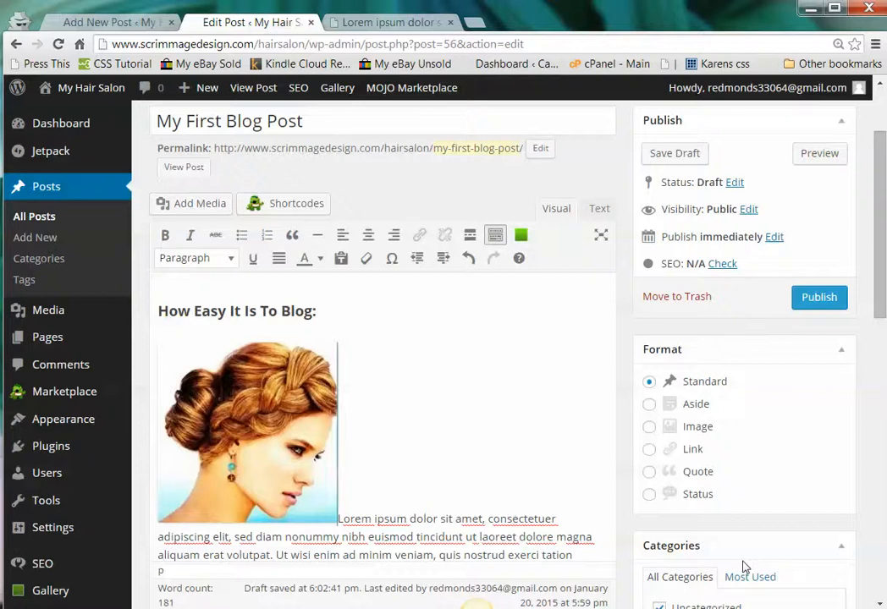
scroll(694, 539, down, 1)
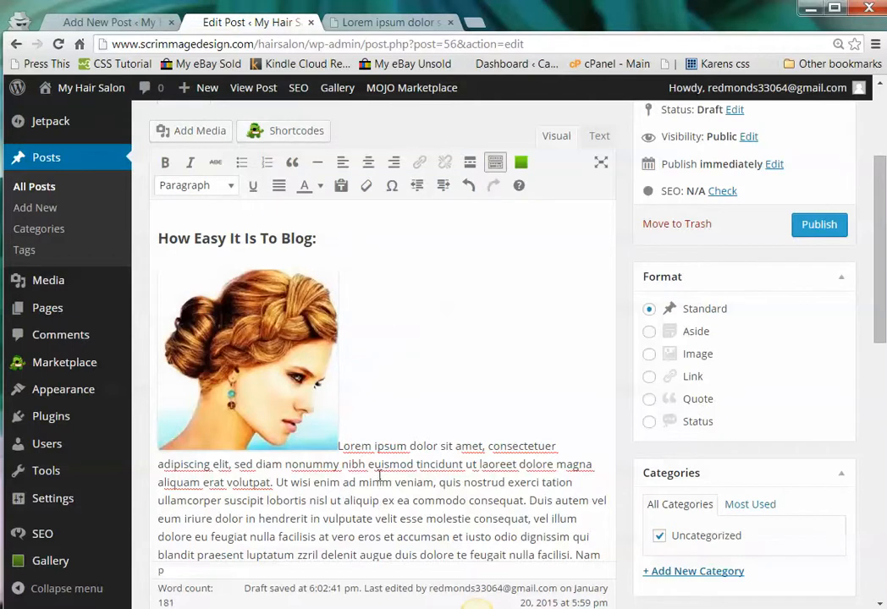
click(244, 349)
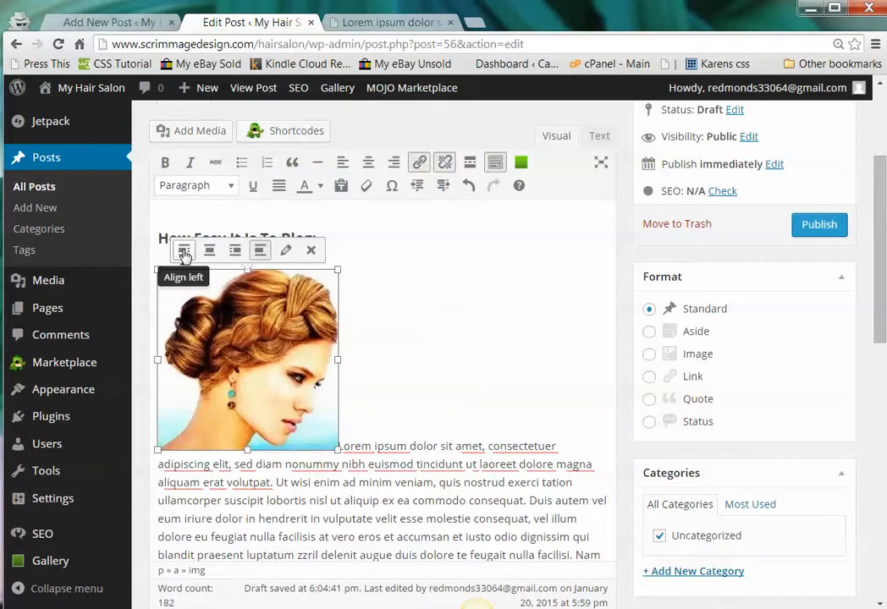
click(184, 256)
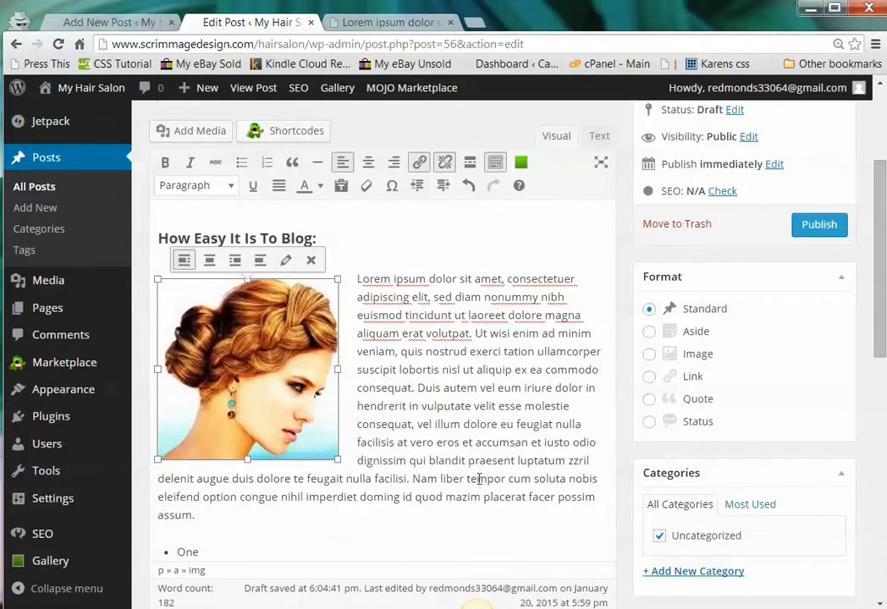
scroll(484, 521, down, 1)
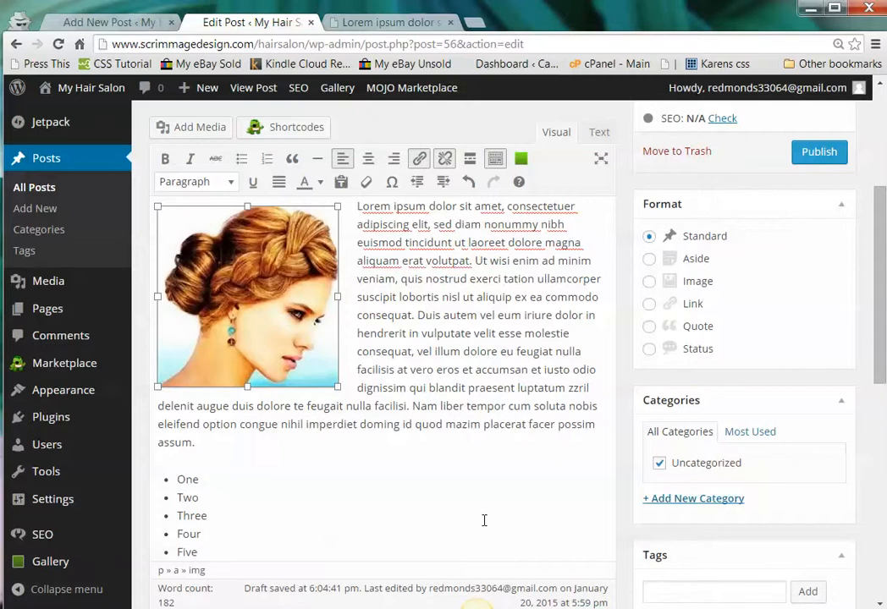
click(429, 479)
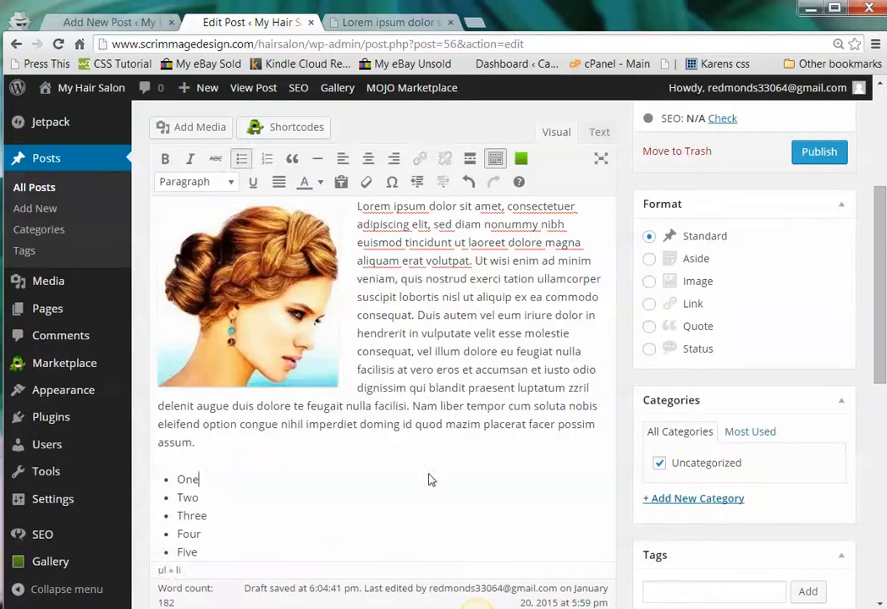
- Set the post's focus keyword to "My First Blog Post" in the WordPress SEO by Yoast settings
scroll(429, 479, down, 3)
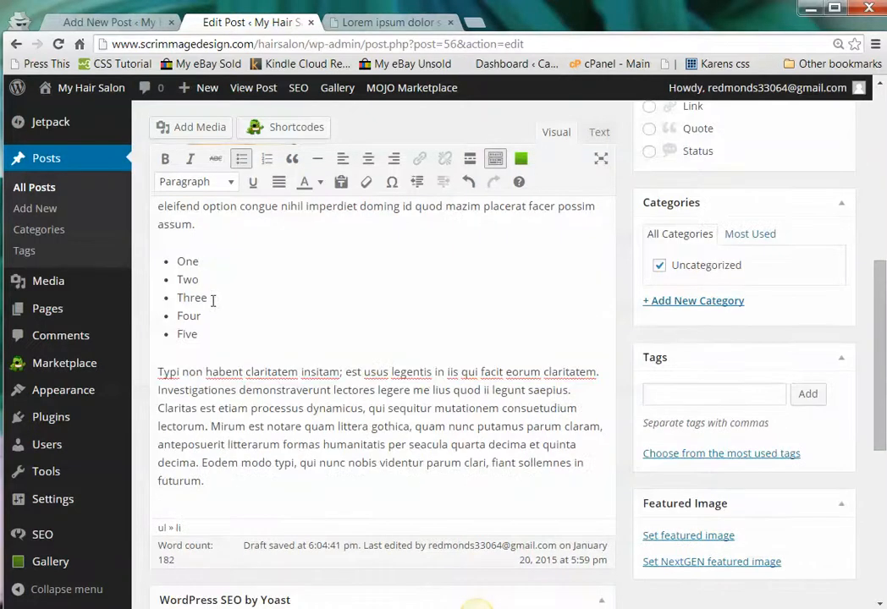
scroll(333, 378, down, 3)
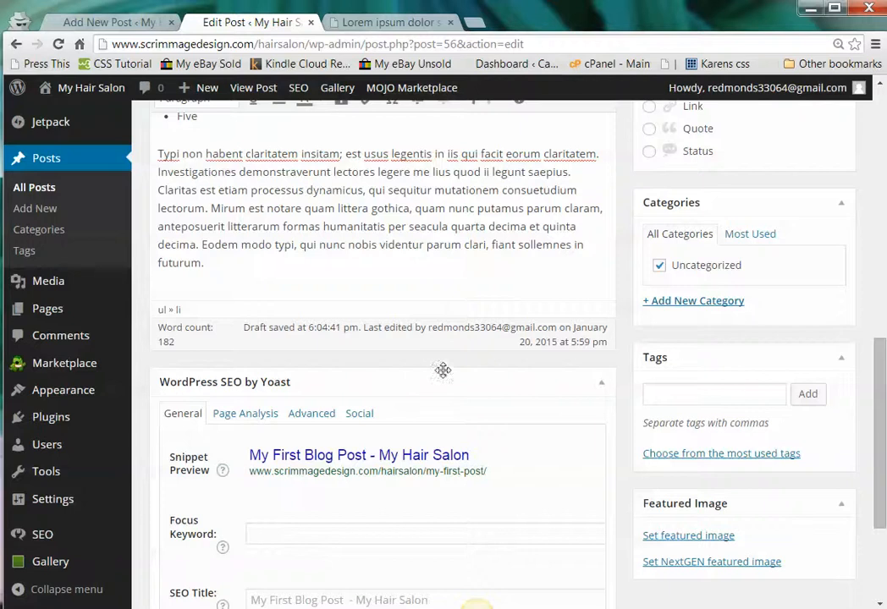
scroll(444, 370, down, 1)
scroll(451, 375, down, 1)
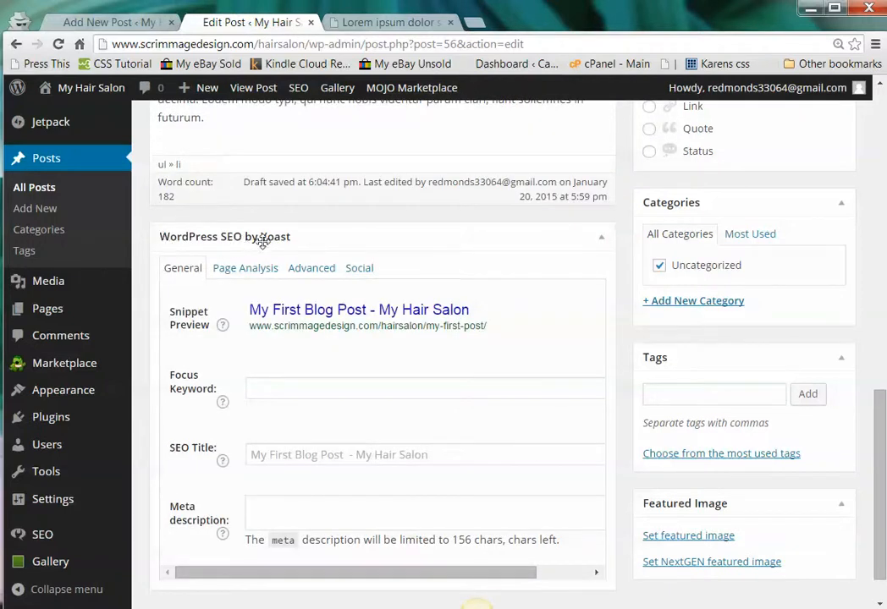
scroll(480, 251, down, 1)
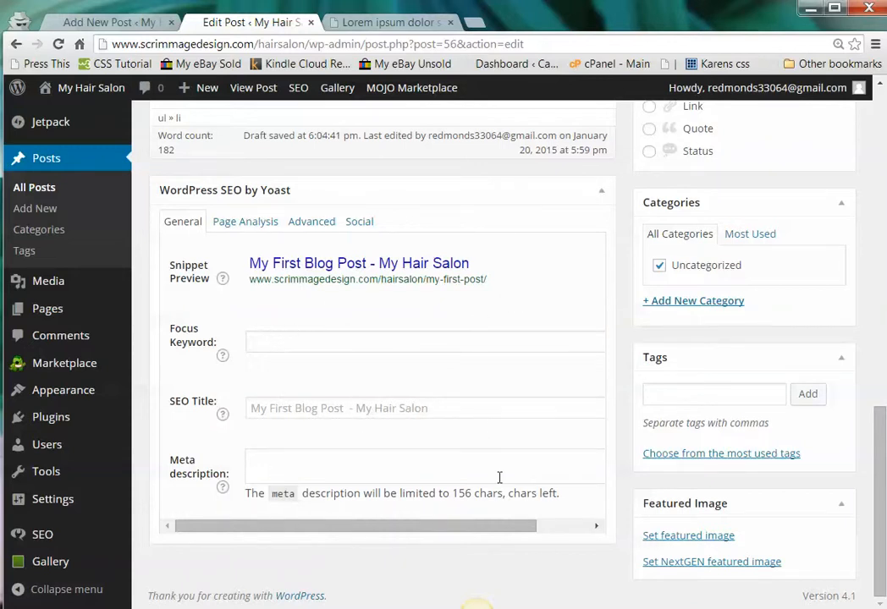
click(255, 341)
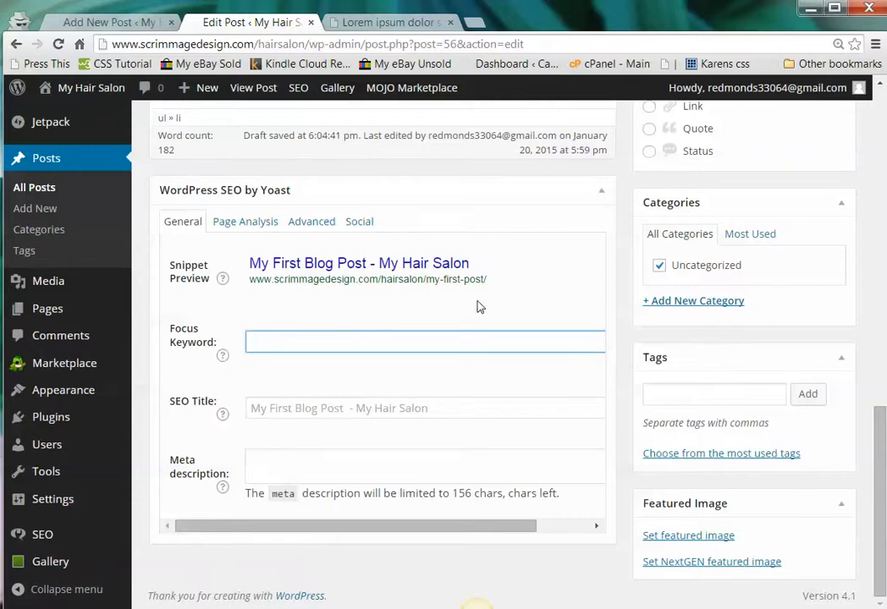
text(My First Blog P)
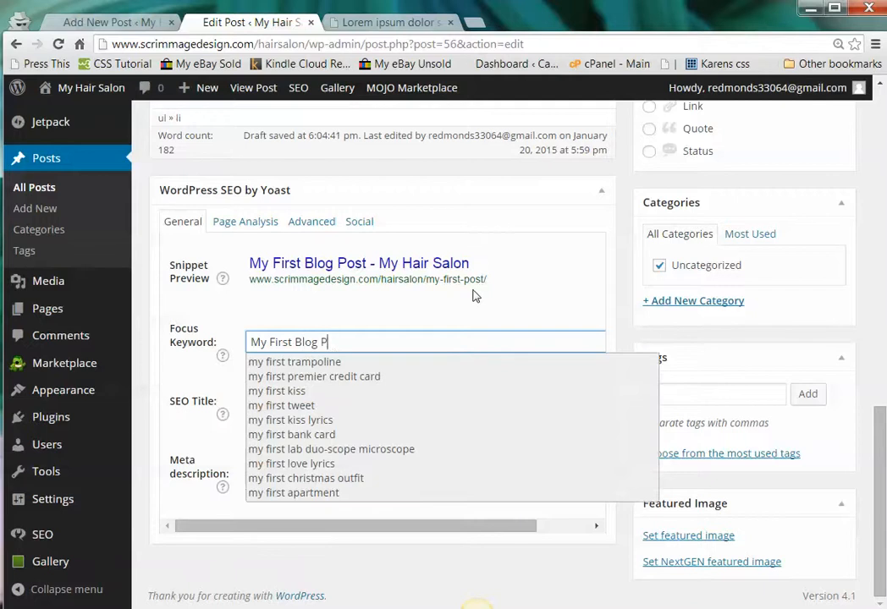
click(508, 249)
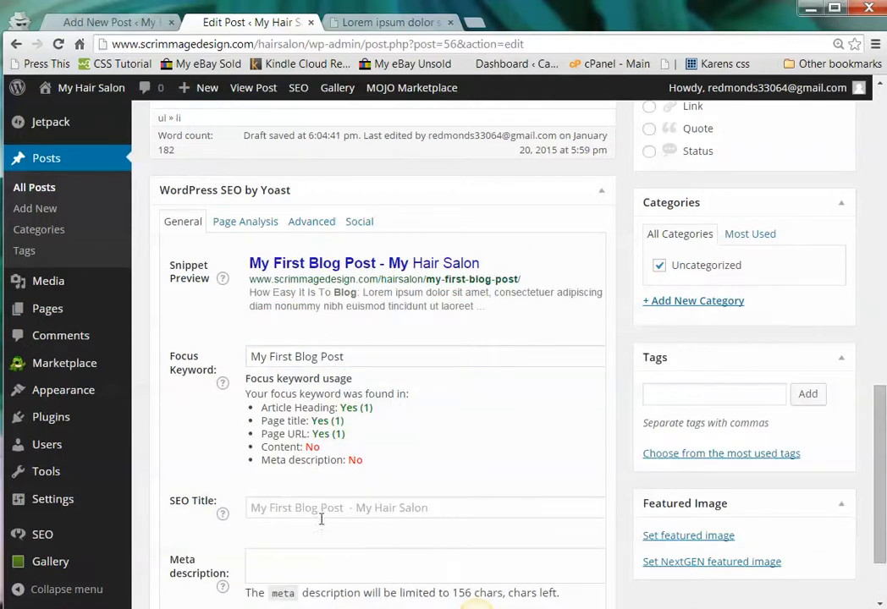
- Set the SEO title to "My First Blog Post - mywebsitename.com"
scroll(288, 499, down, 1)
click(273, 439)
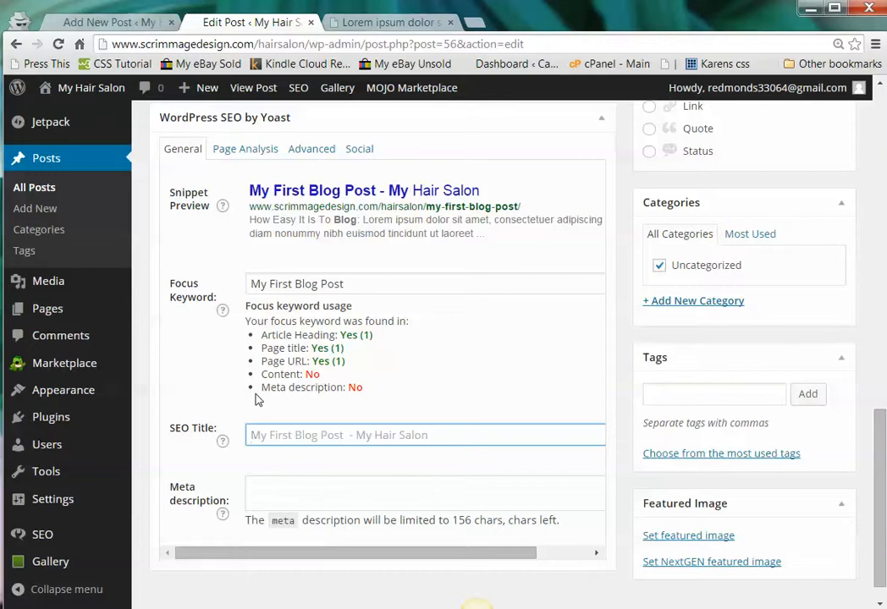
text(My First B)
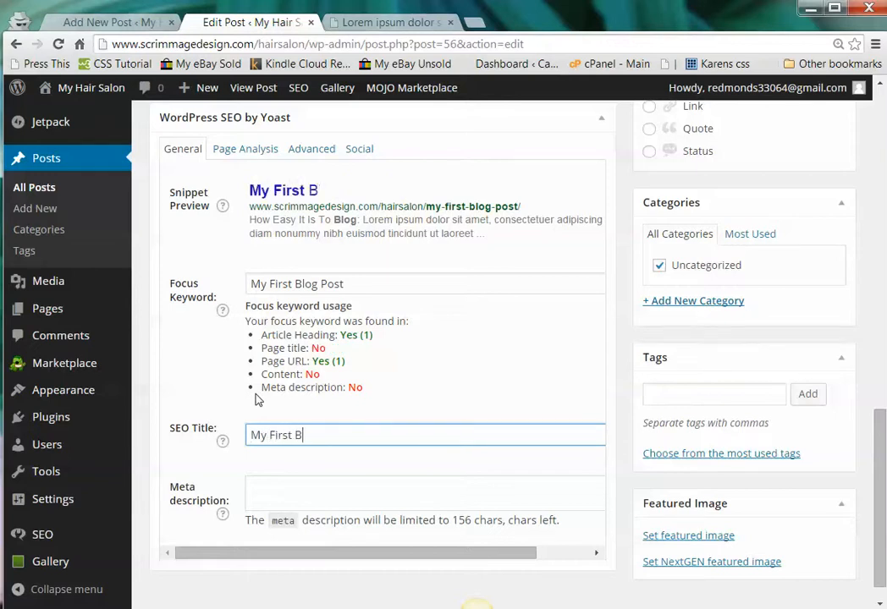
text(log Post )
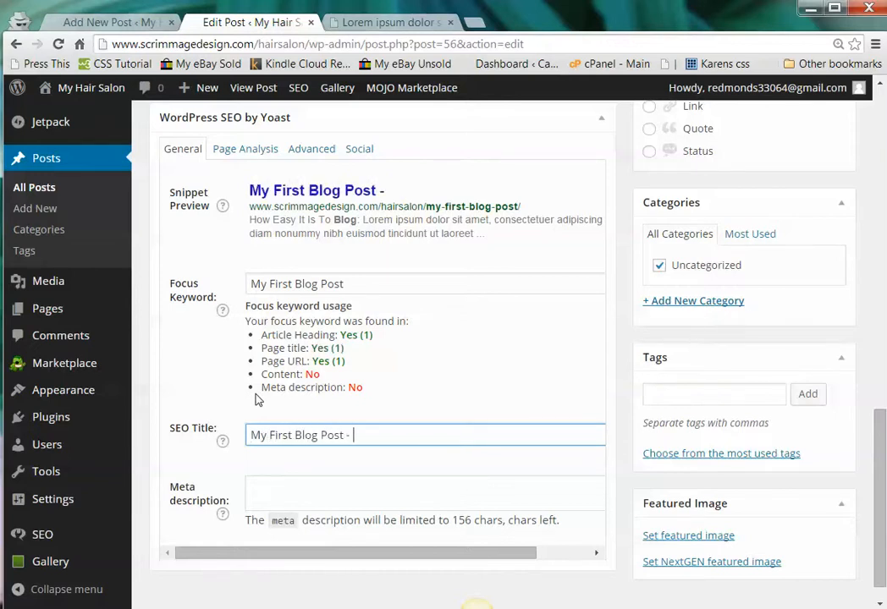
text(- mywebsiena)
key(BackSpace)
key(BackSpace)
key(BackSpace)
text(tename.com)
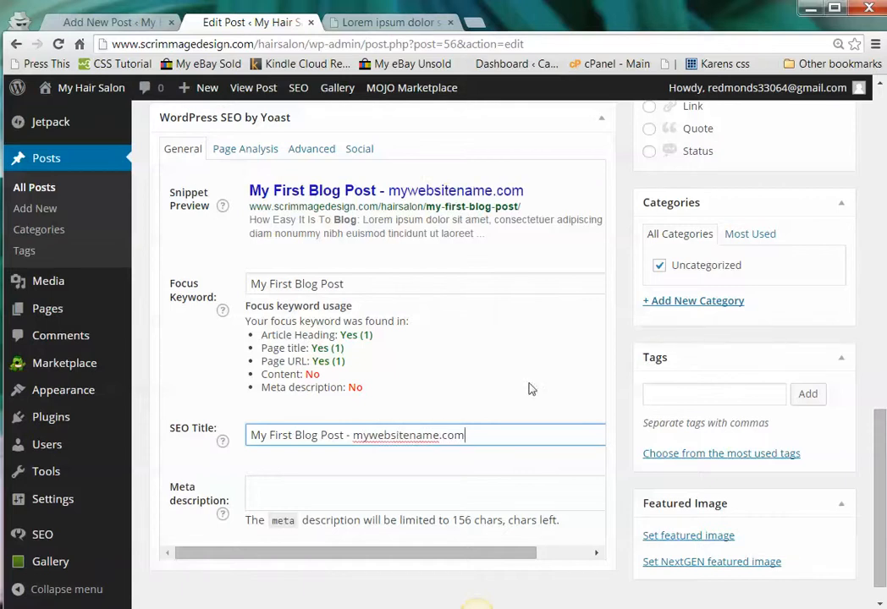
- Begin the post's meta description with "This is a great article about braiding hair styles."
scroll(479, 396, down, 1)
click(259, 468)
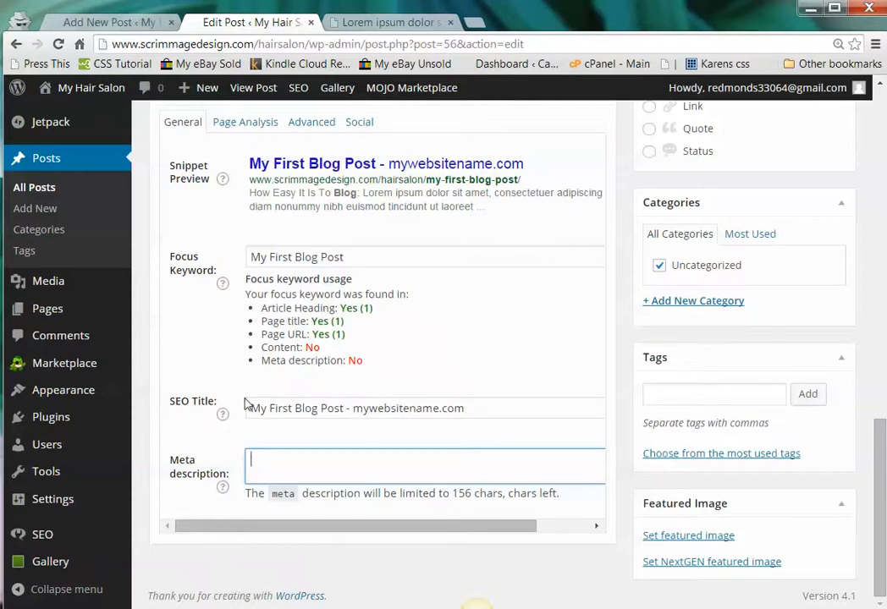
text(This is a great article)
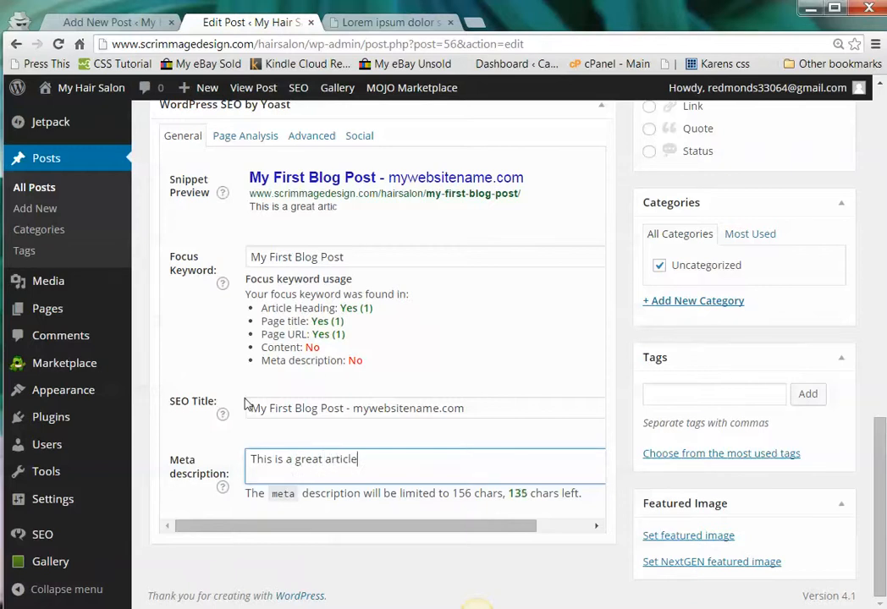
text( about hair)
key(BackSpace)
key(BackSpace)
key(BackSpace)
key(BackSpace)
text(braiding )
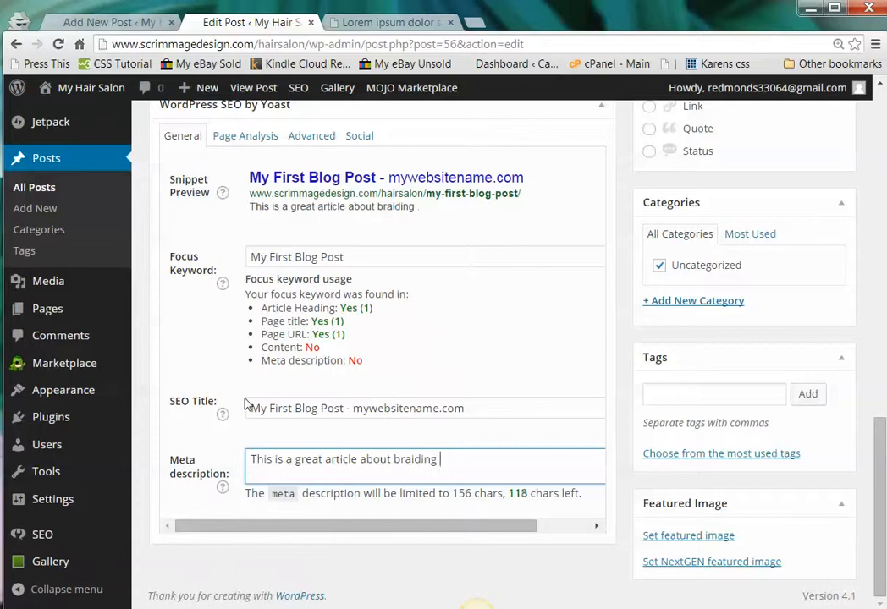
text(hair styles.  )
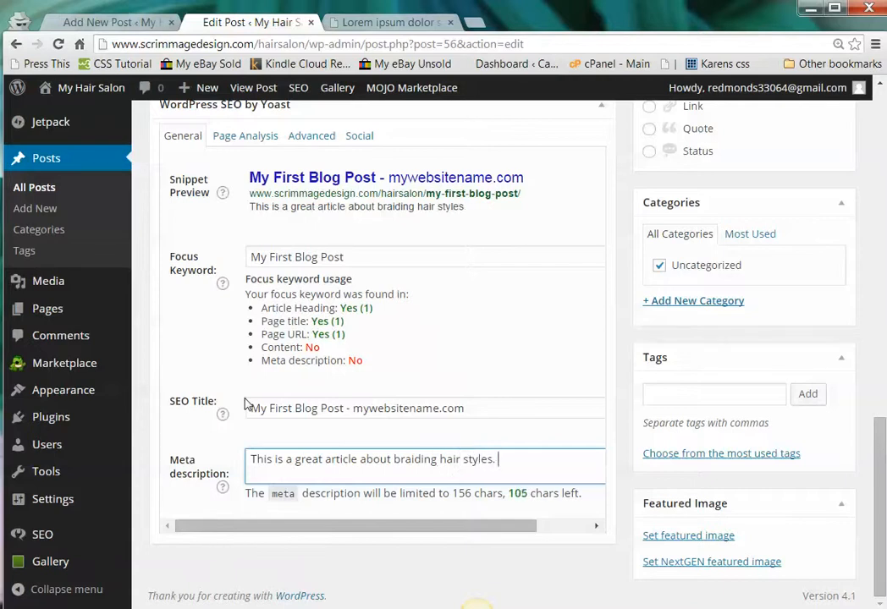
- Continue the meta description with "You will be amazed at how easy it is. Be sure to check my other articles."
text(You will be a)
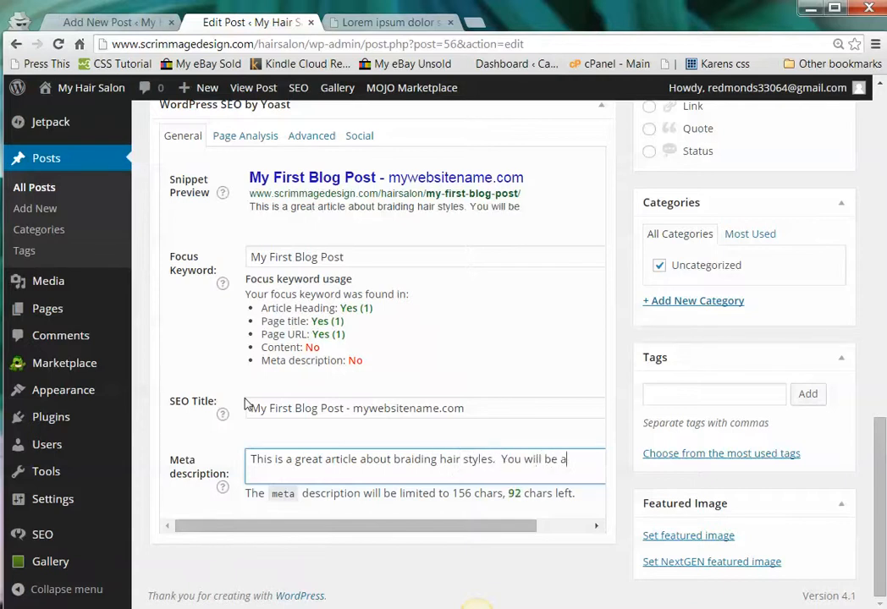
text(mazed at)
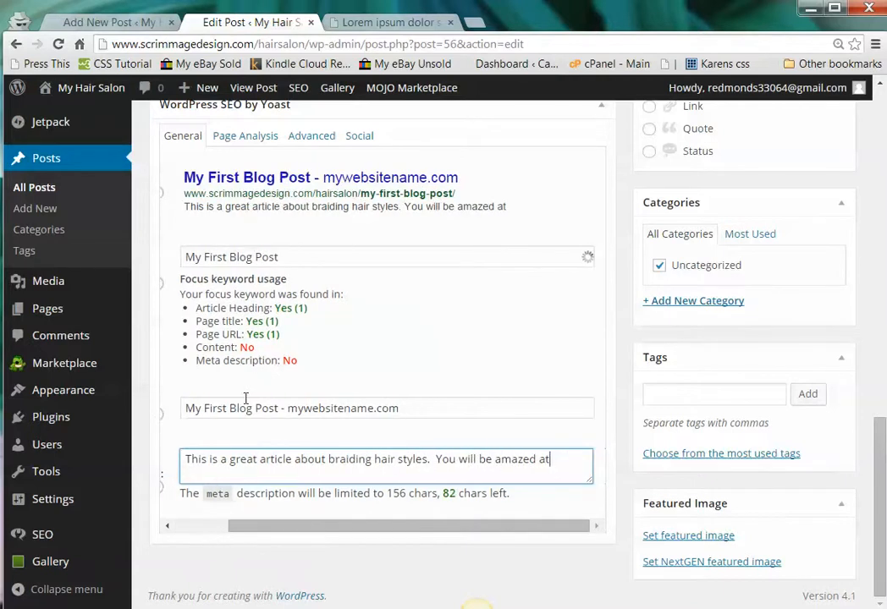
text( how easy it i)
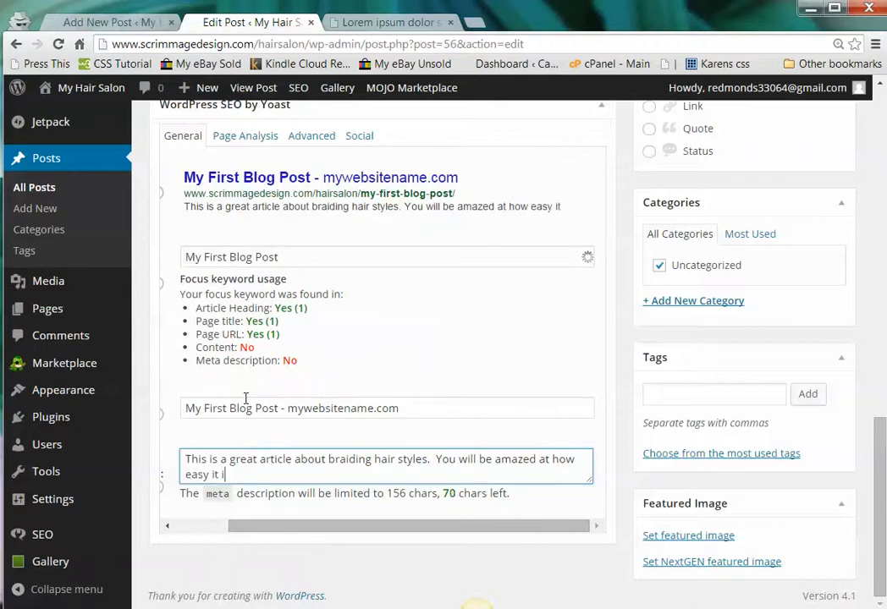
text(s.  Be sure to chec)
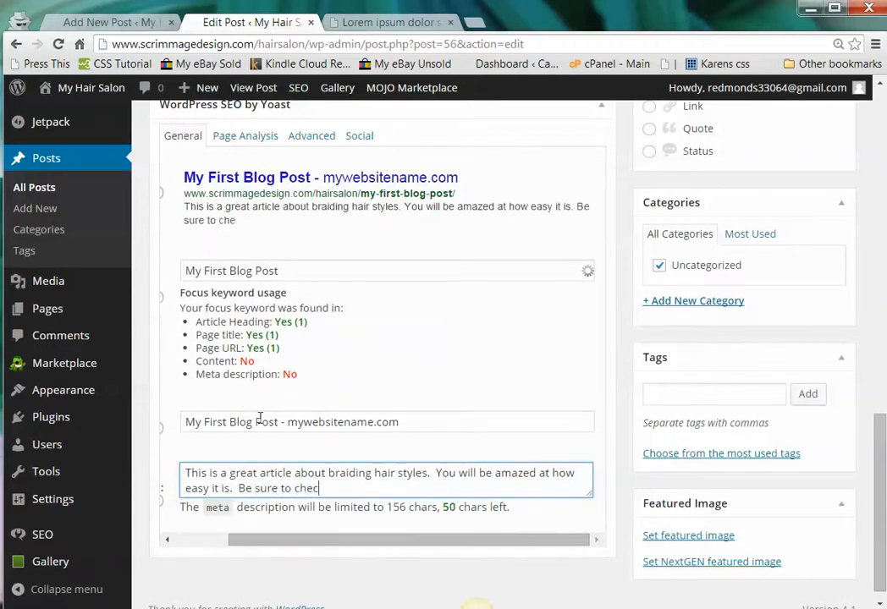
text(k my other articles. )
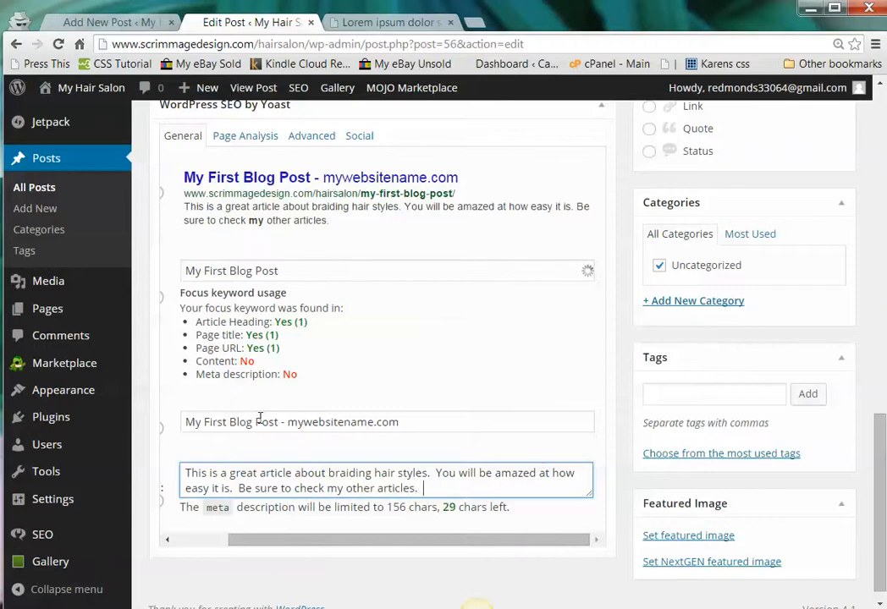
- End the meta description with "Hair Braiding is great for weddings"
text( Hair Braid)
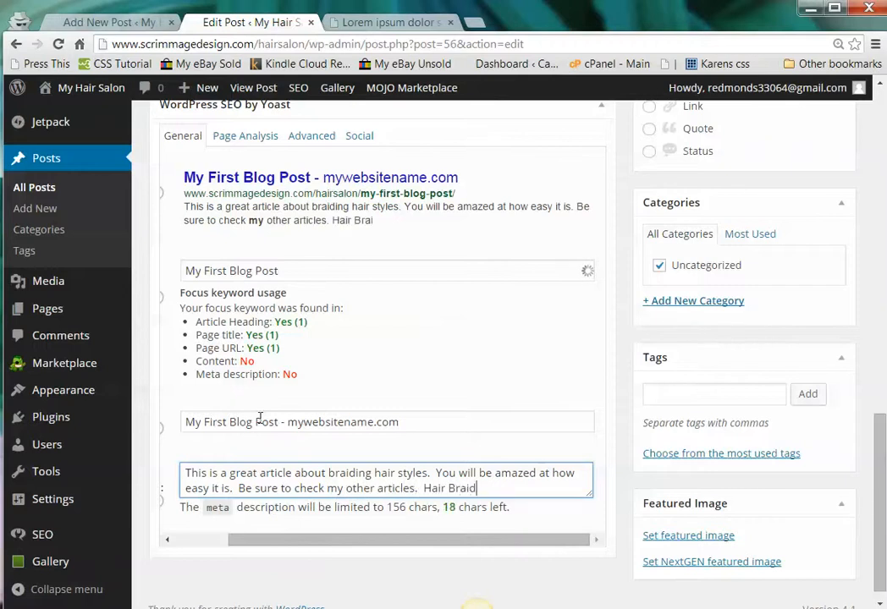
text(ing is )
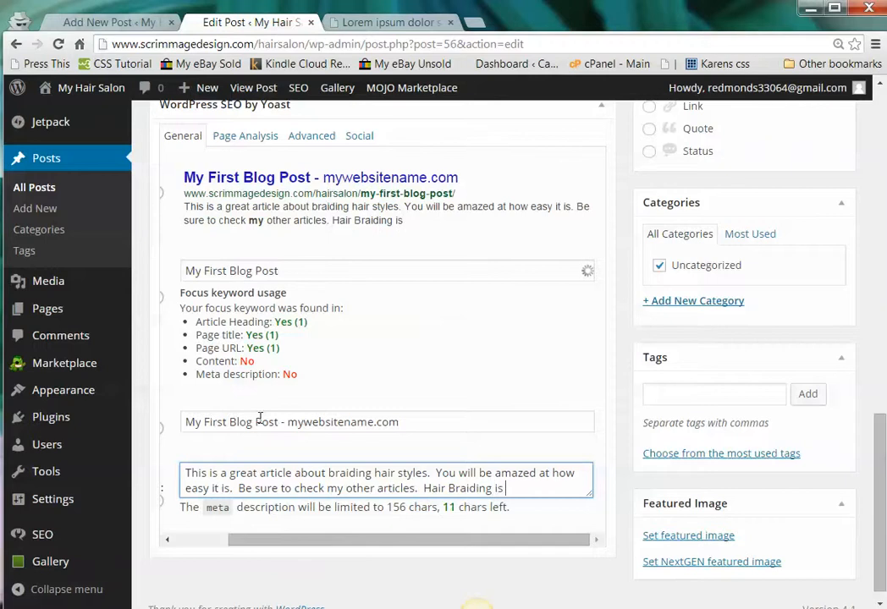
text(great )
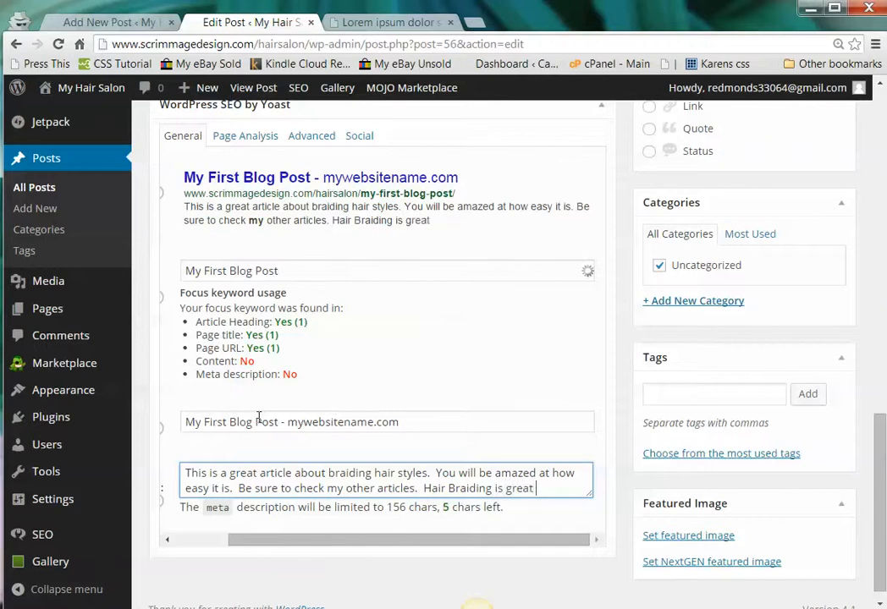
text(for weddings)
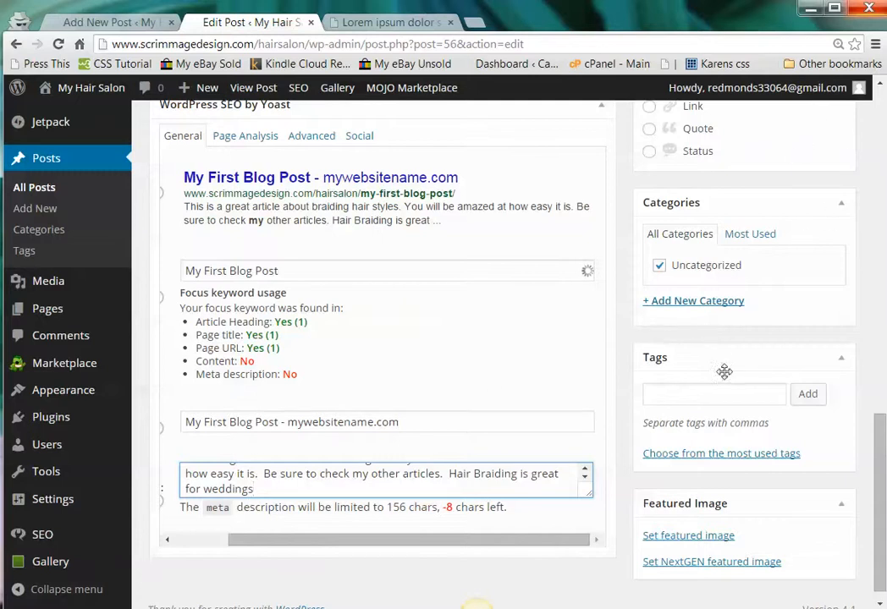
- Read through the finished meta description and save the post as a draft
scroll(476, 602, up, 6)
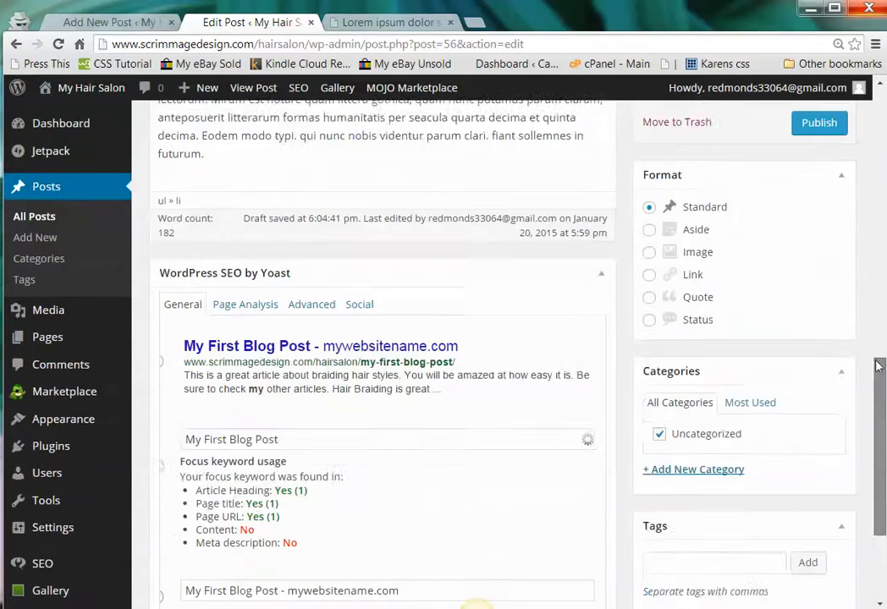
scroll(477, 602, down, 6)
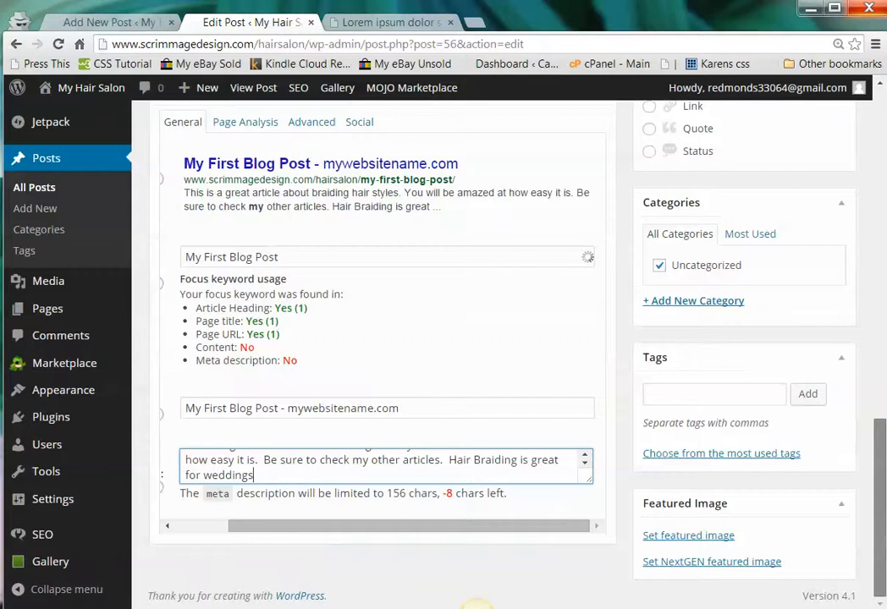
click(585, 457)
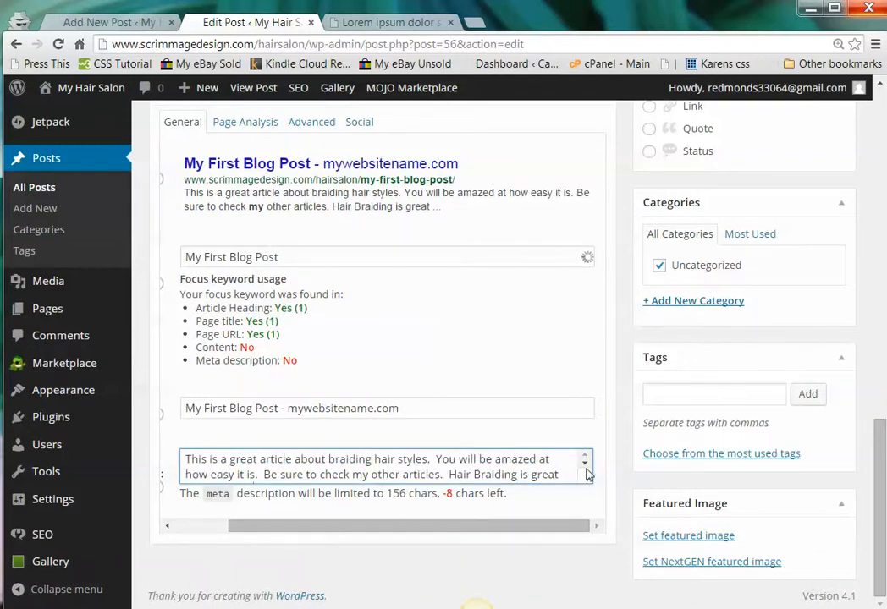
click(584, 463)
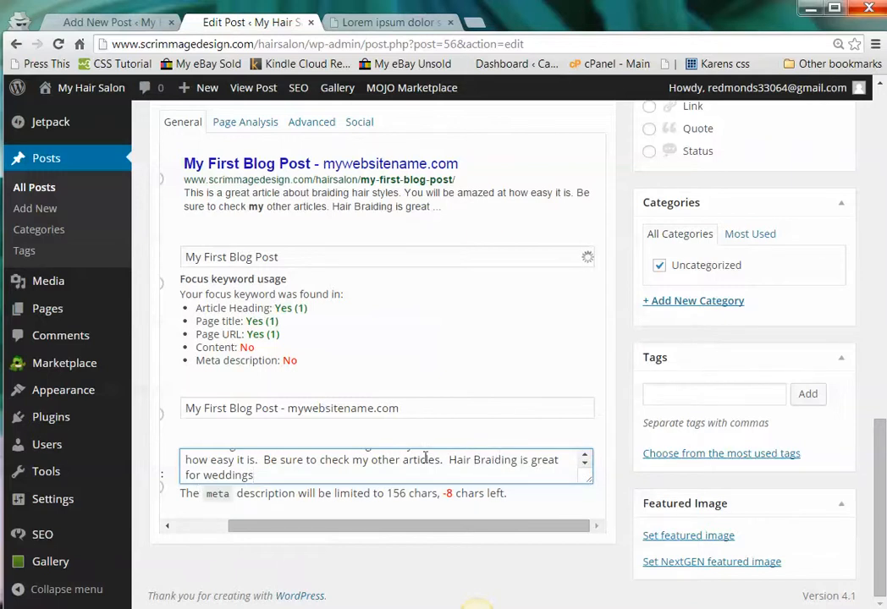
click(584, 456)
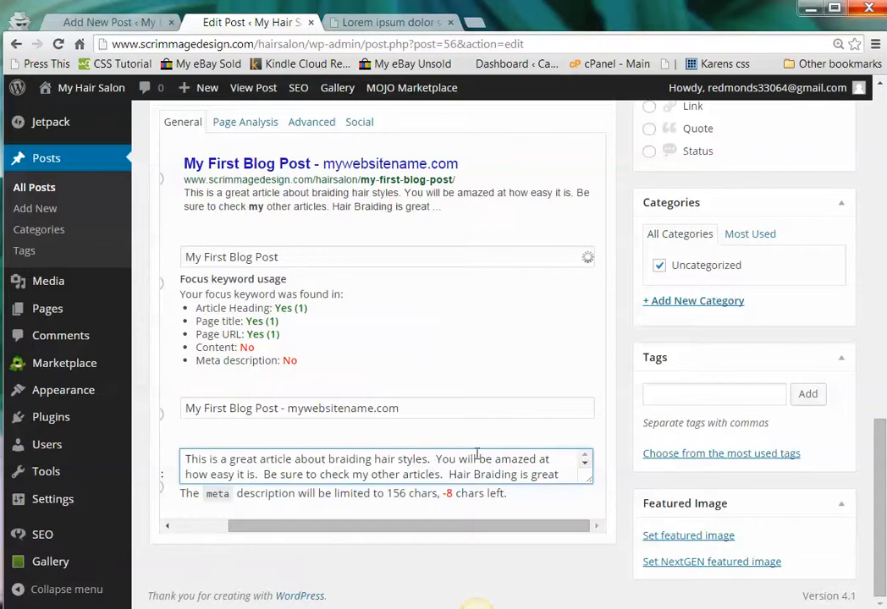
drag(880, 462, 859, 182)
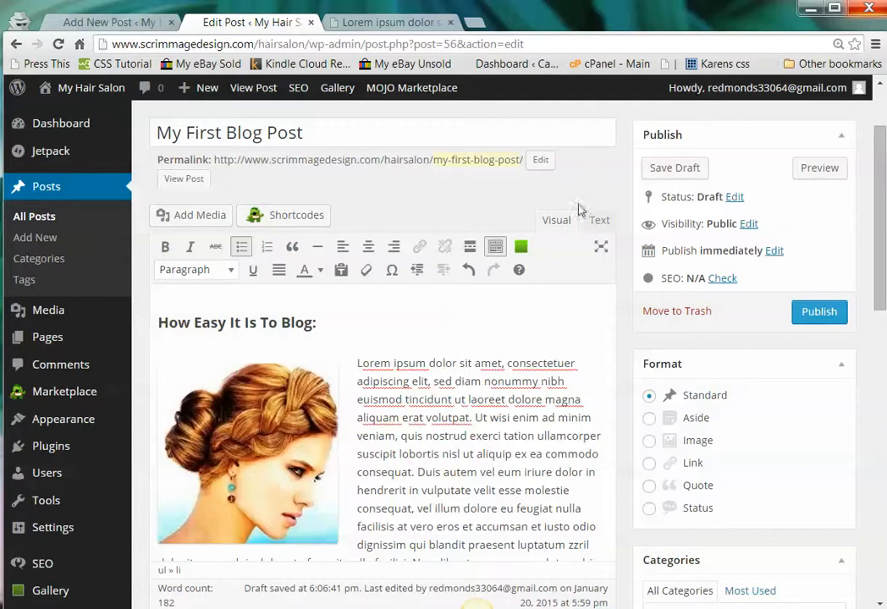
click(663, 172)
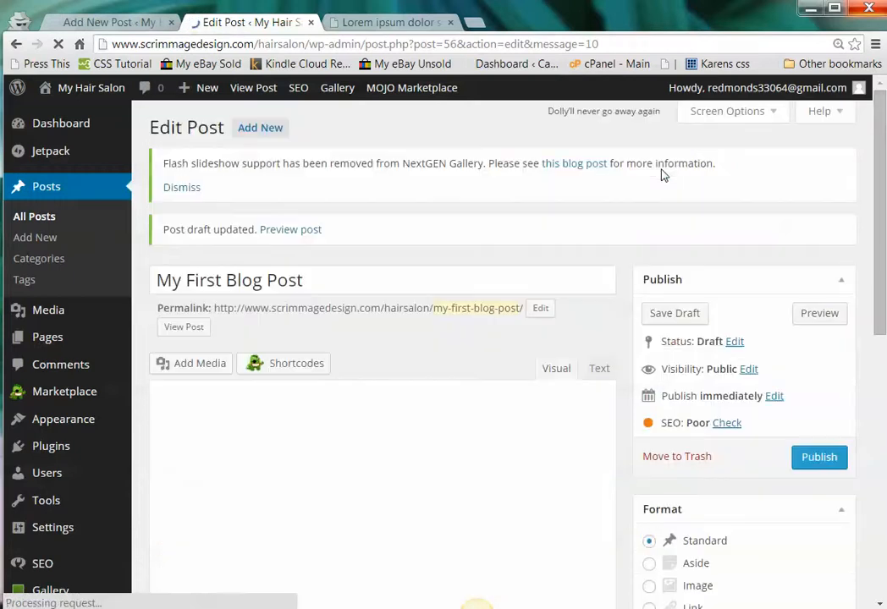
- Review the post's status and visibility options, accepting Draft as the status and Public as the visibility
scroll(690, 218, down, 1)
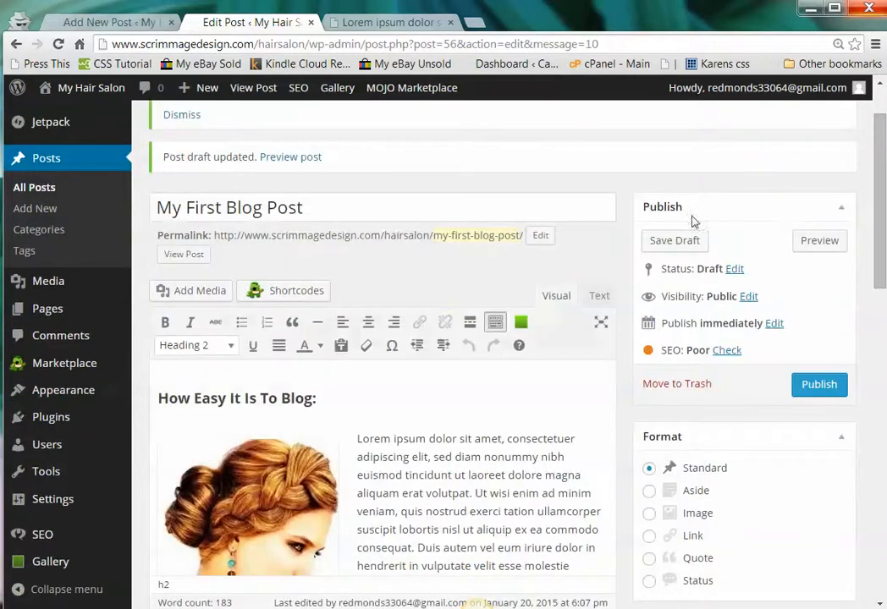
scroll(691, 217, down, 1)
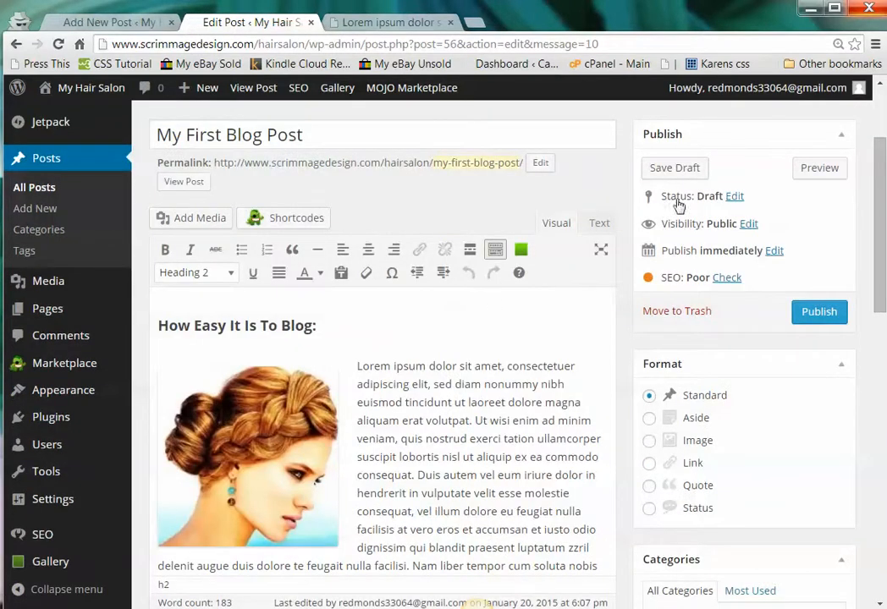
click(734, 198)
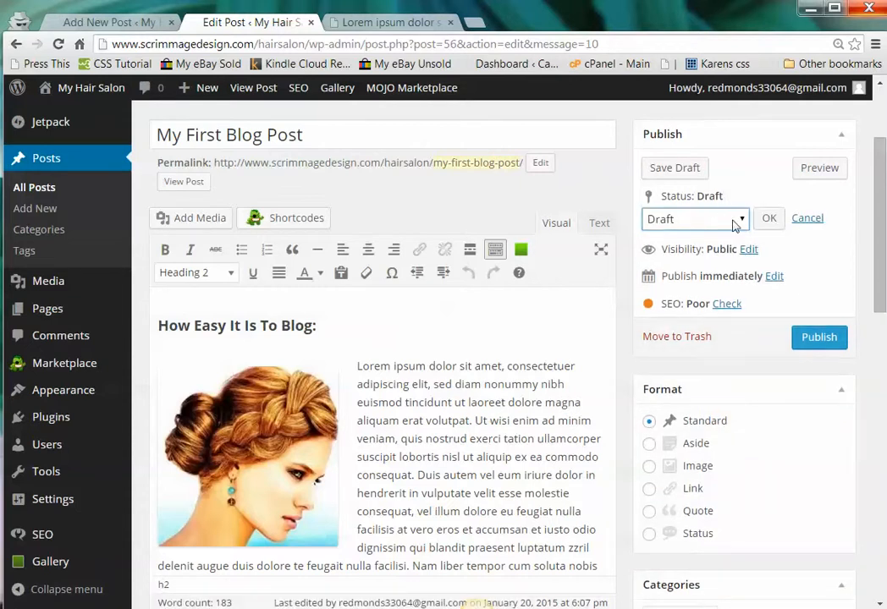
click(742, 222)
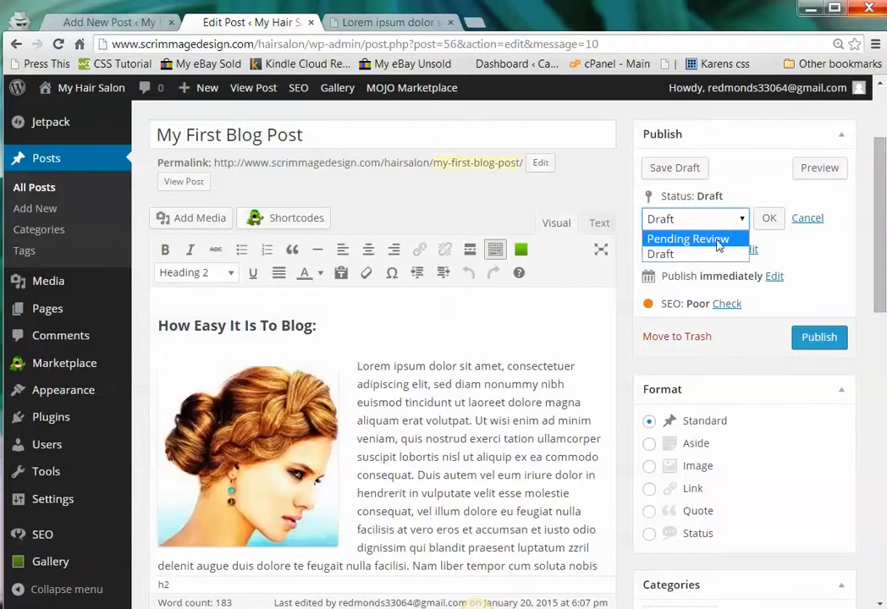
click(743, 173)
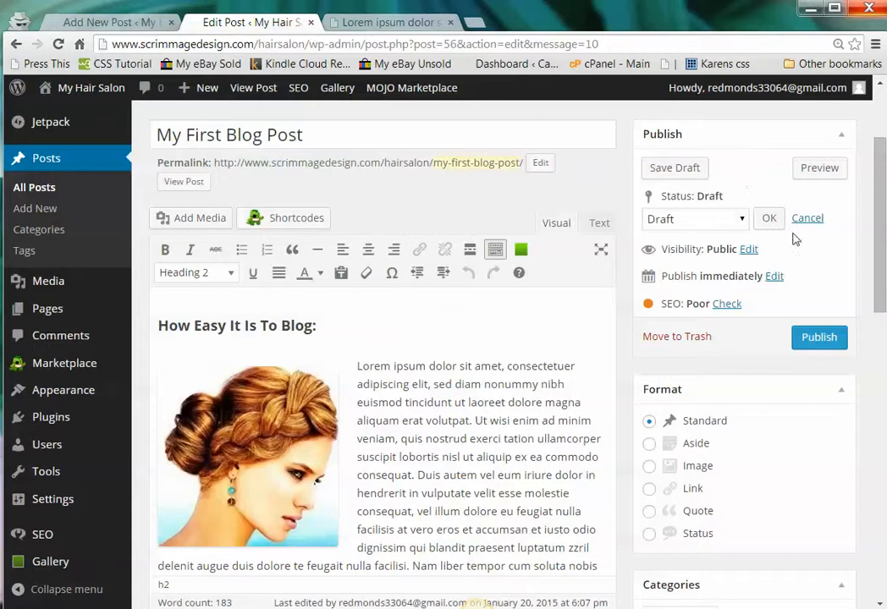
click(771, 220)
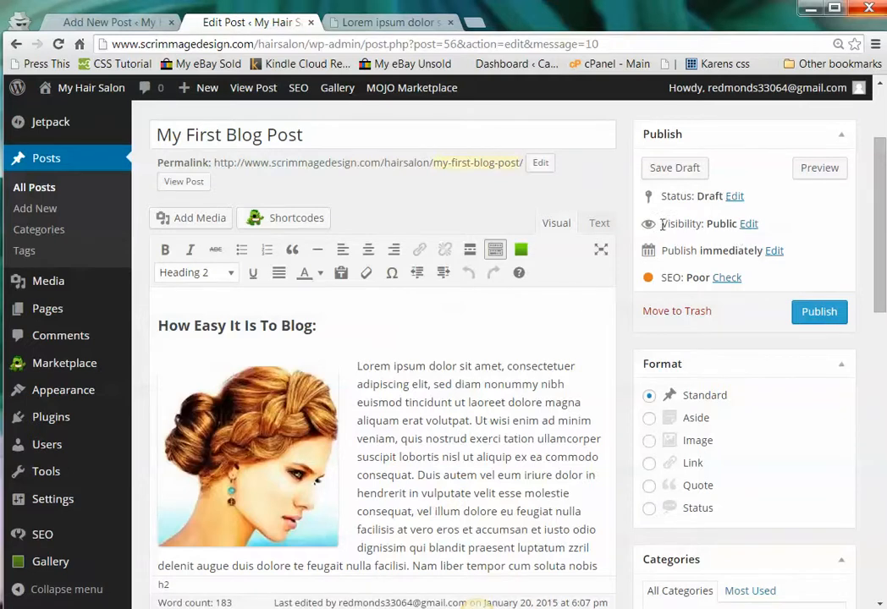
click(747, 225)
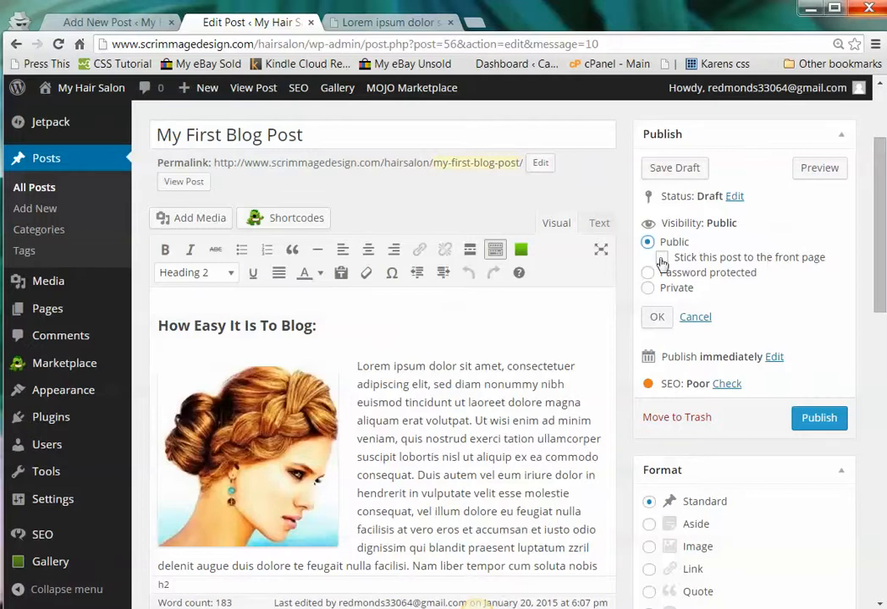
click(656, 318)
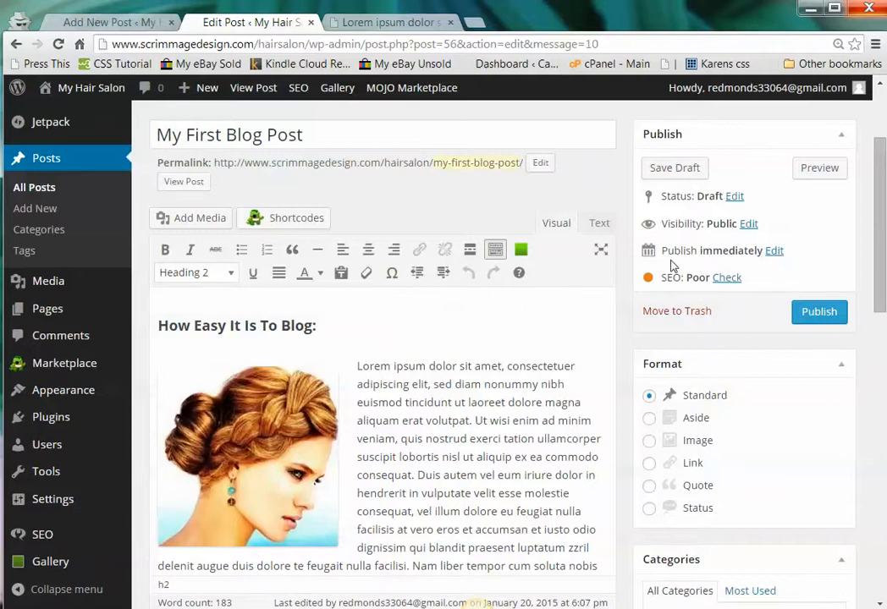
- Set the post's publish date to January 22, 2015 at 06:00
click(774, 252)
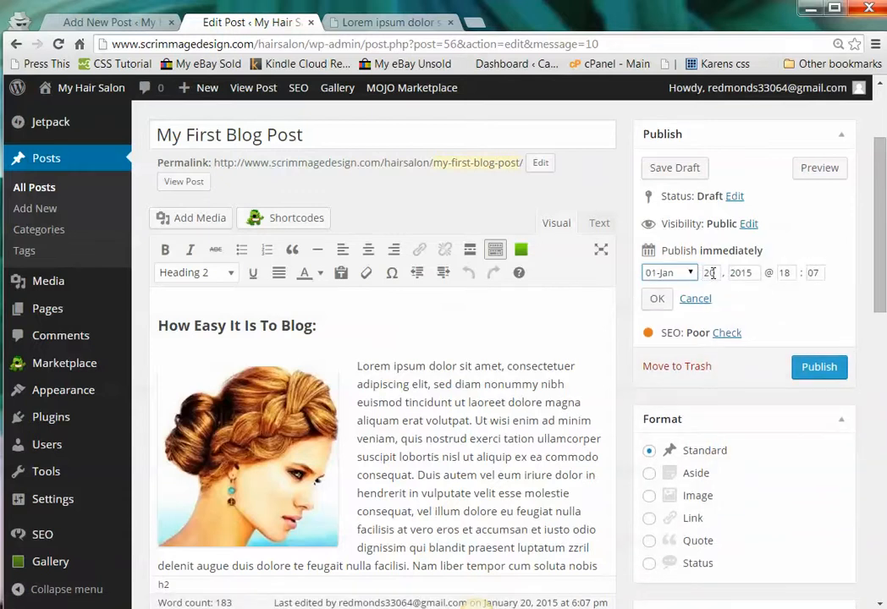
drag(716, 272, 692, 276)
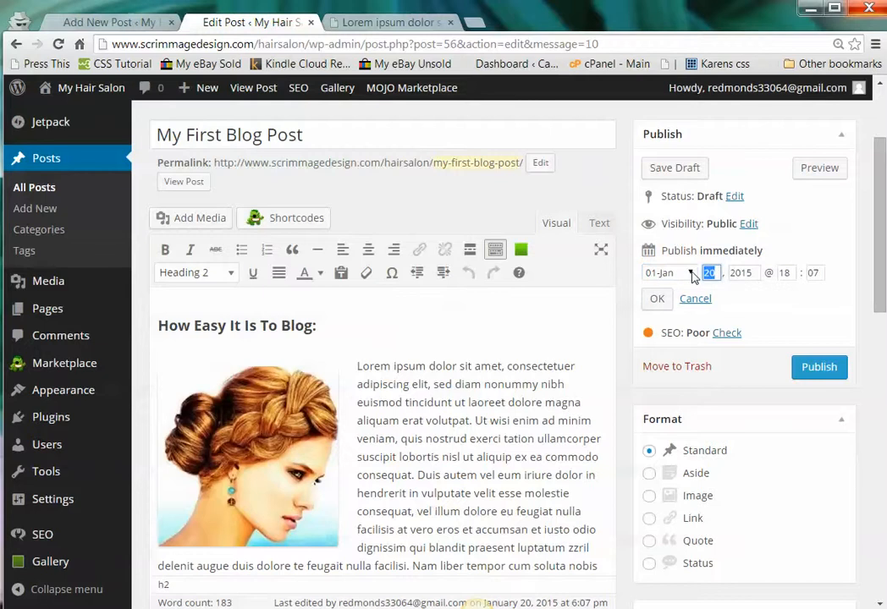
text(22)
drag(789, 272, 767, 268)
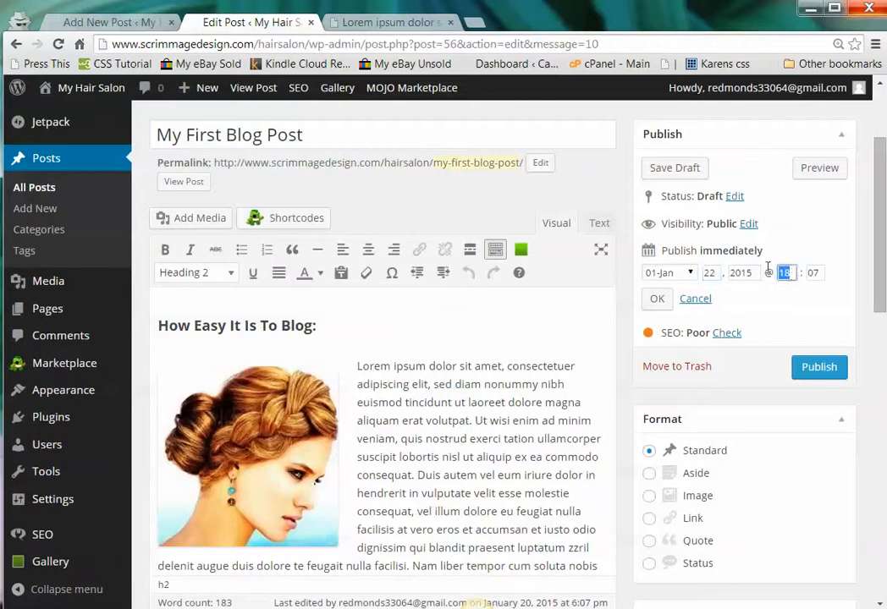
text(06)
key(Tab)
text(00)
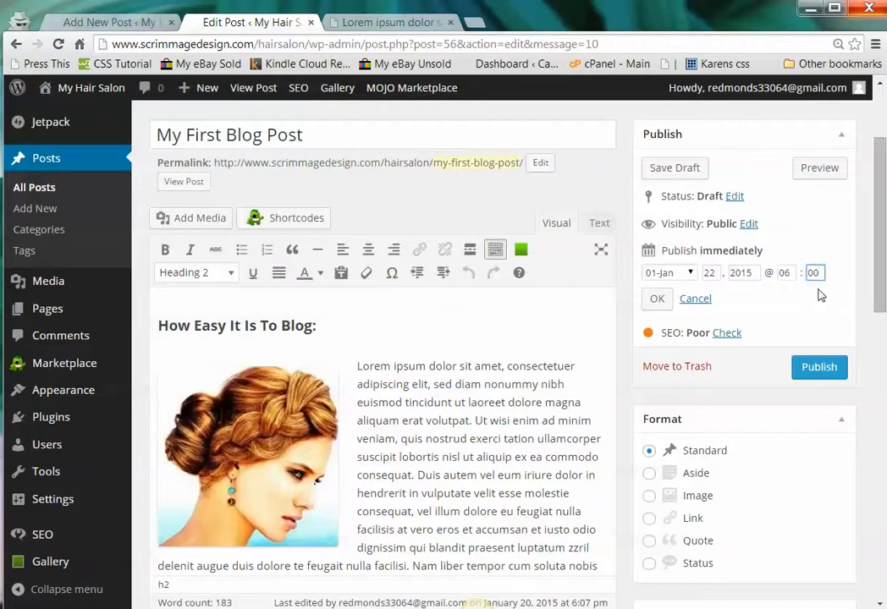
click(657, 300)
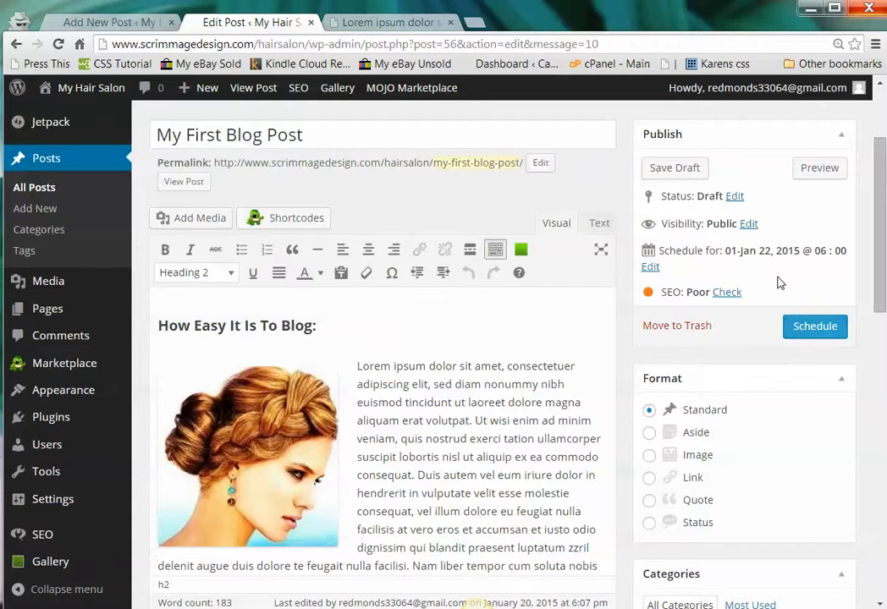
scroll(779, 283, down, 1)
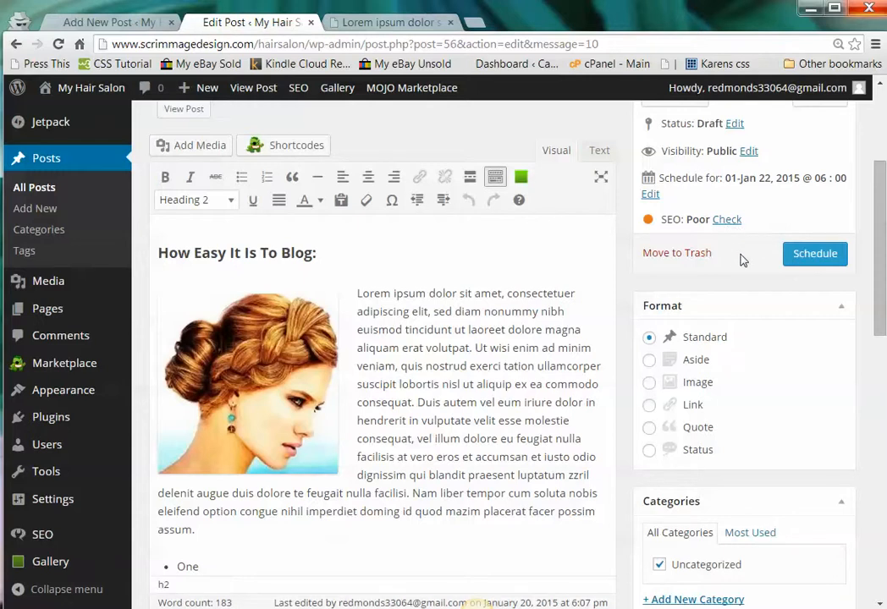
scroll(741, 259, down, 2)
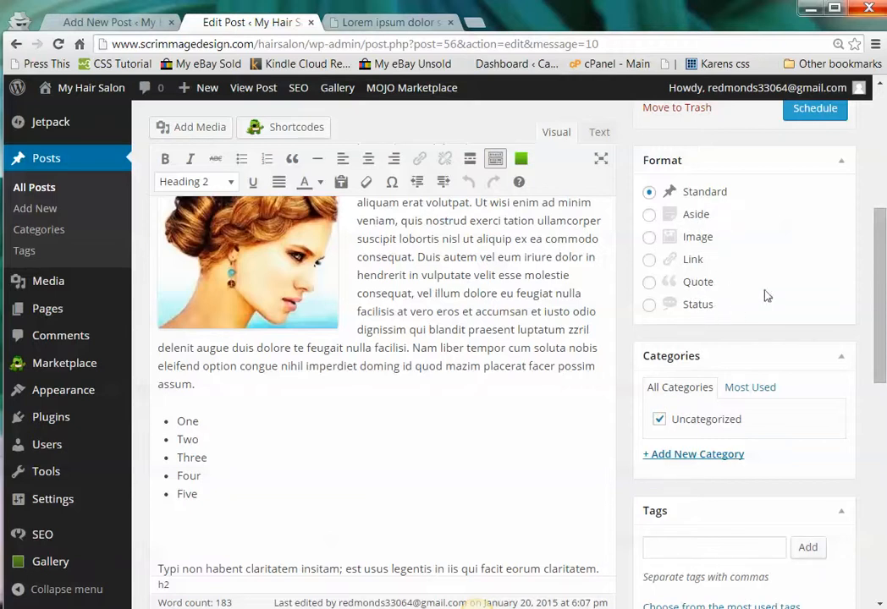
- Add a new category named "Braiding" to the post
scroll(755, 210, down, 1)
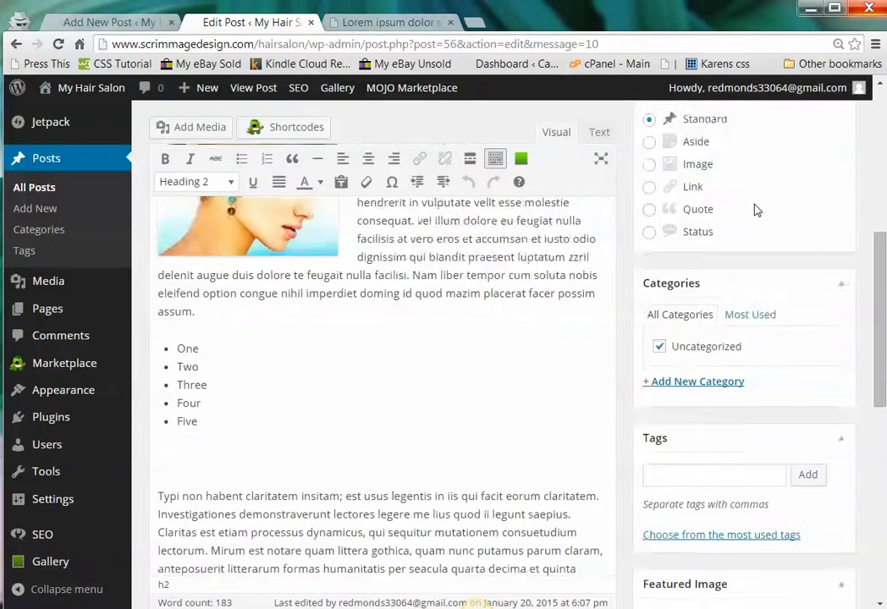
scroll(754, 206, down, 1)
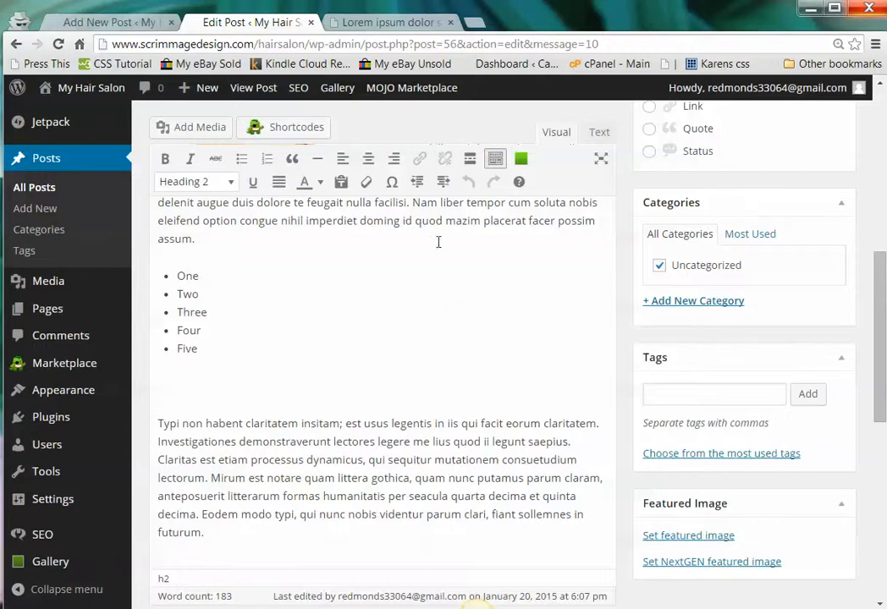
click(677, 302)
text(Braiding)
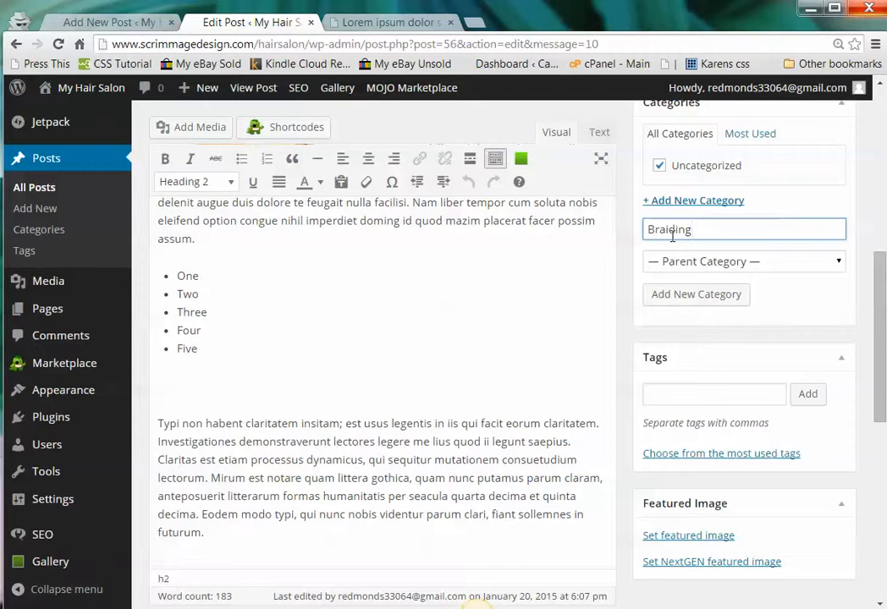
click(719, 297)
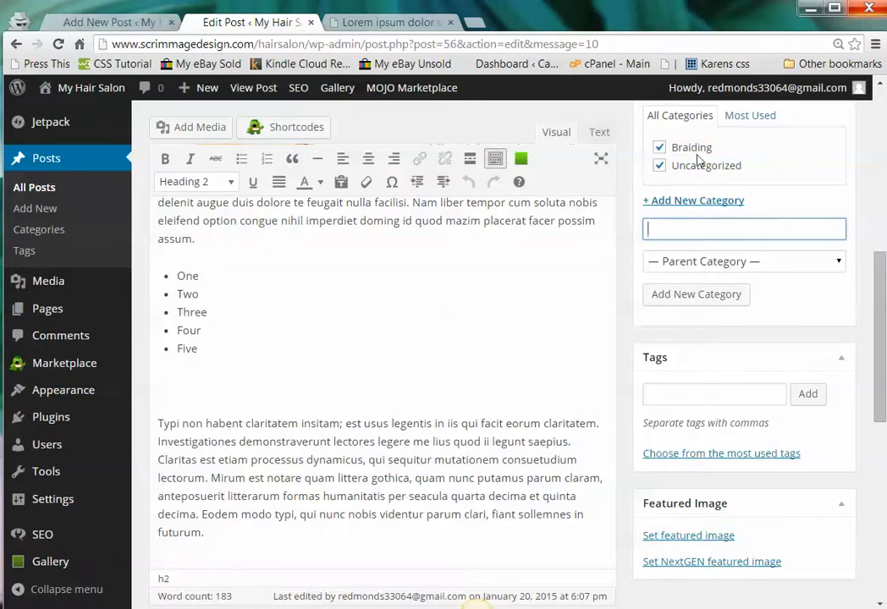
scroll(778, 183, up, 1)
scroll(782, 186, up, 2)
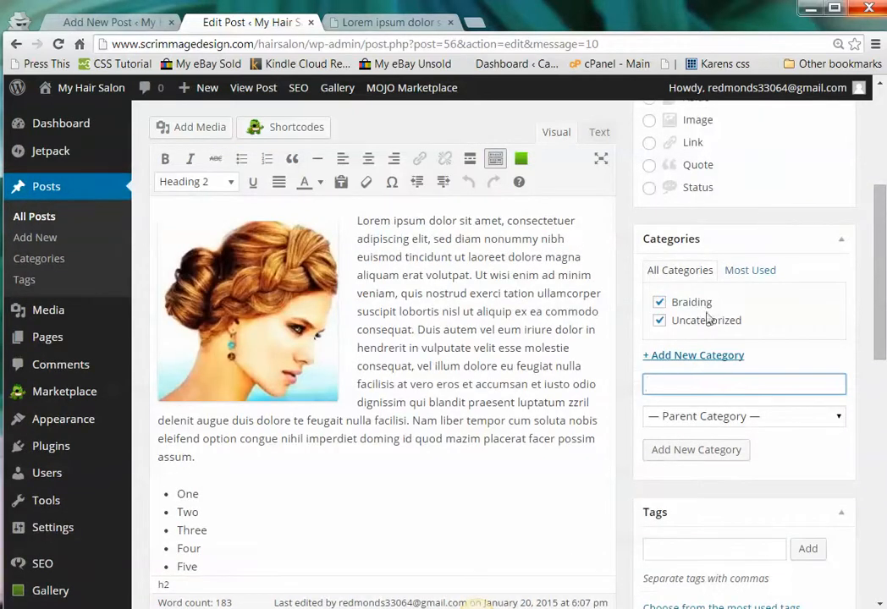
scroll(819, 333, down, 1)
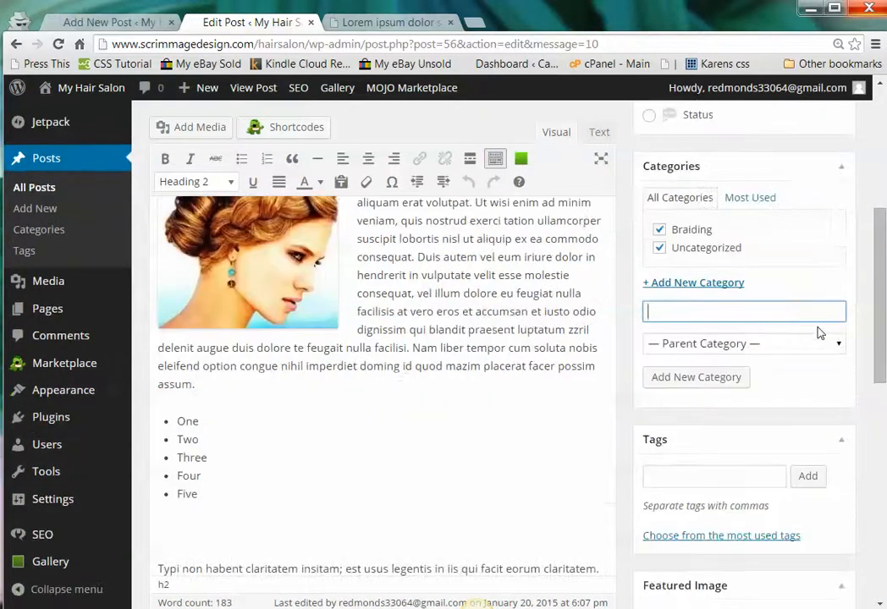
scroll(753, 403, down, 1)
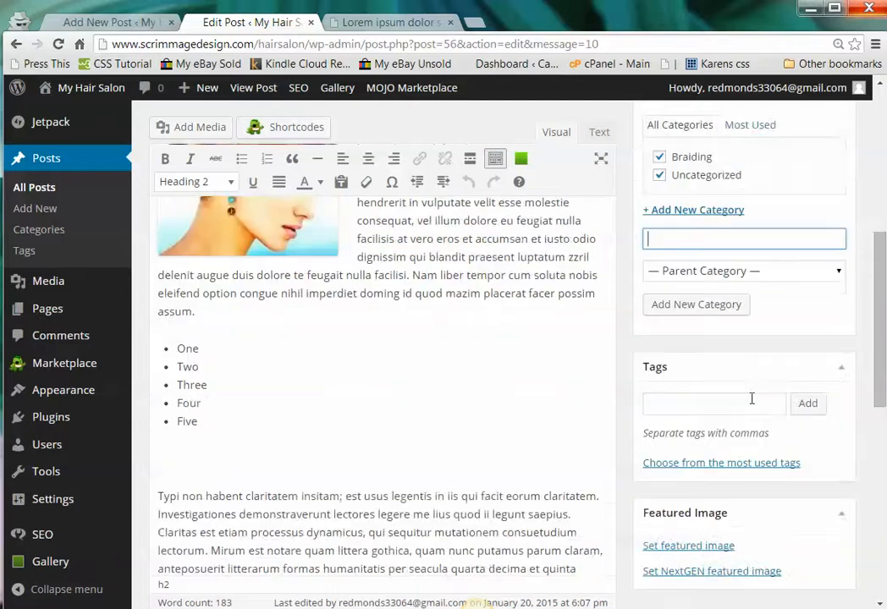
click(839, 276)
click(839, 276)
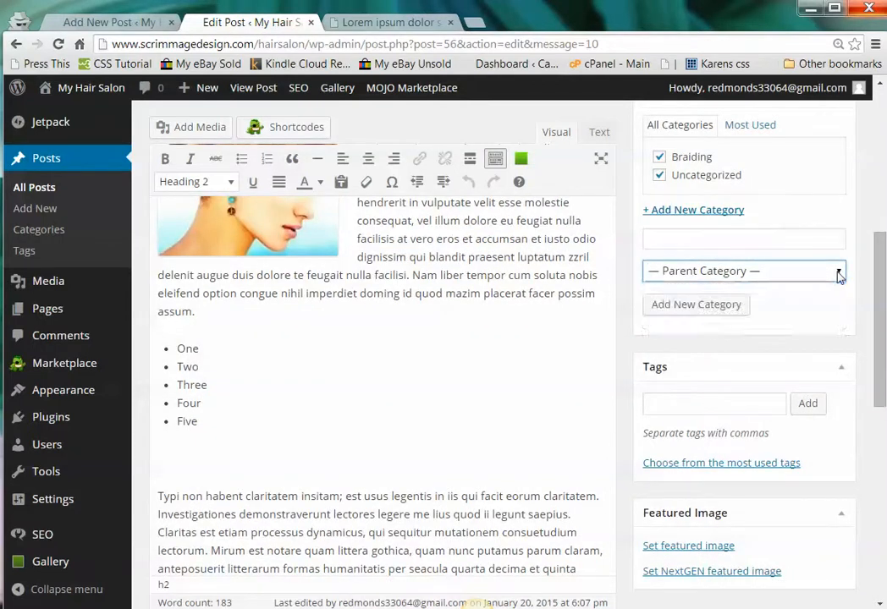
click(659, 156)
click(660, 158)
click(684, 210)
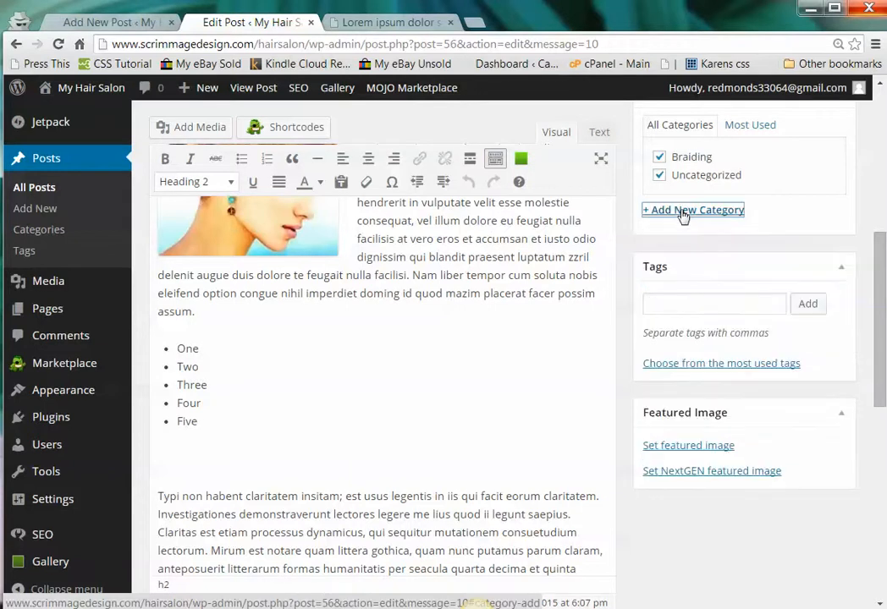
- Add a new category named "French Braiding" with Braiding as its parent category
click(741, 212)
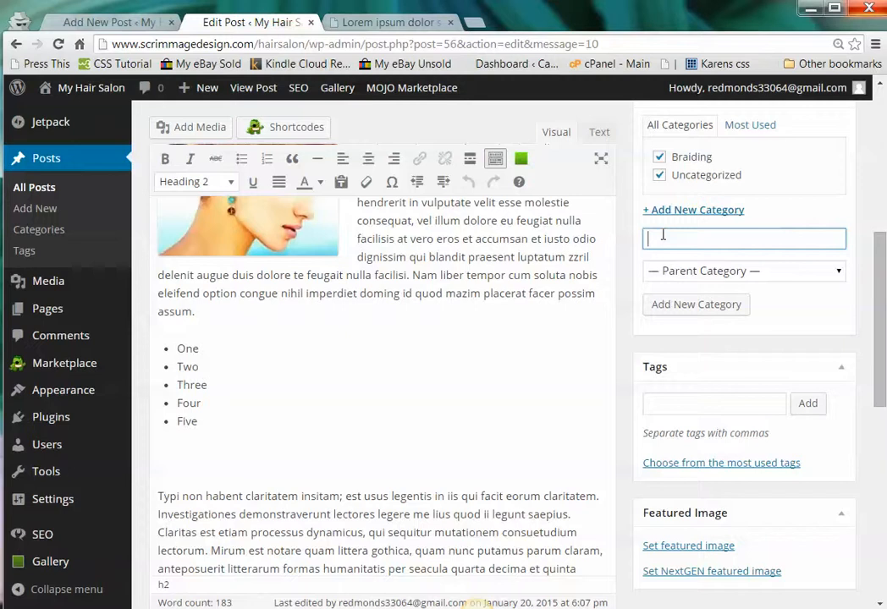
text(French Braiding)
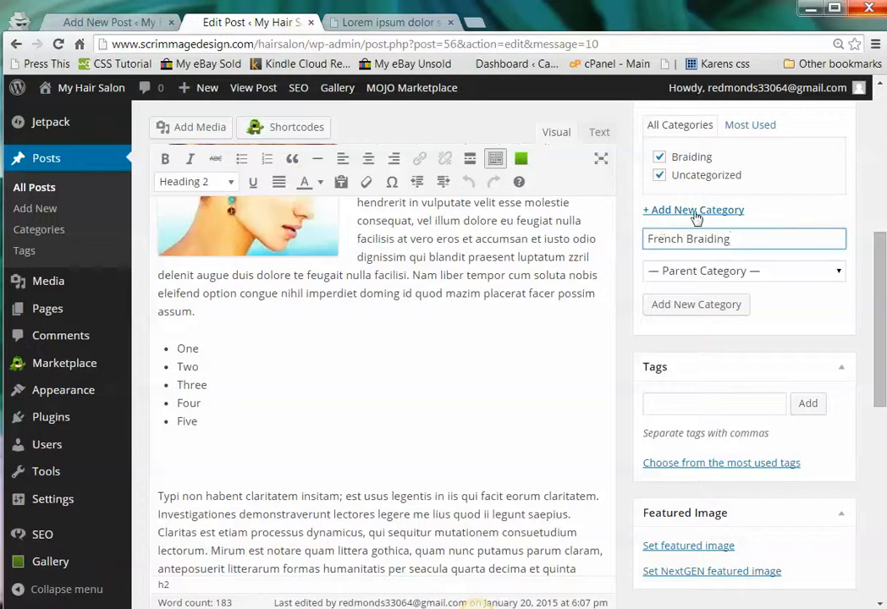
click(839, 275)
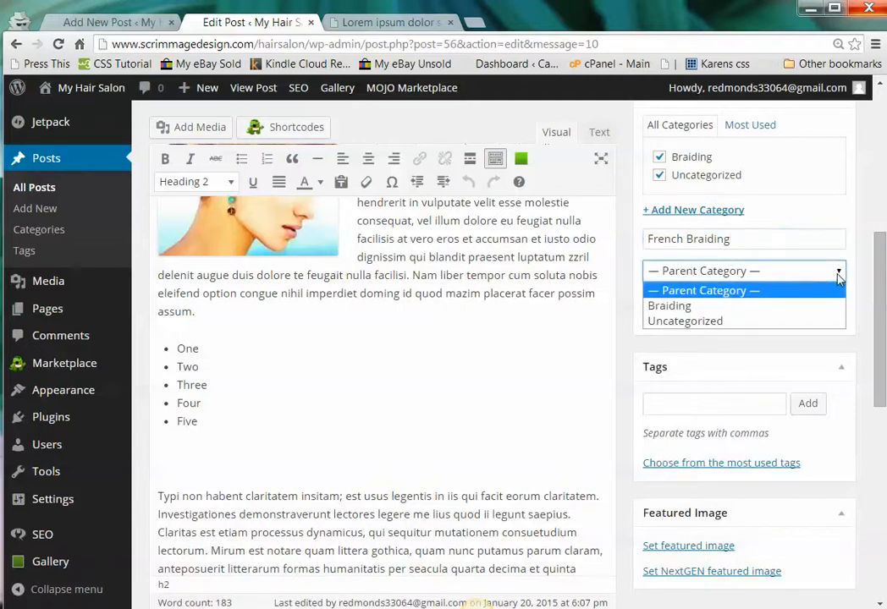
click(664, 308)
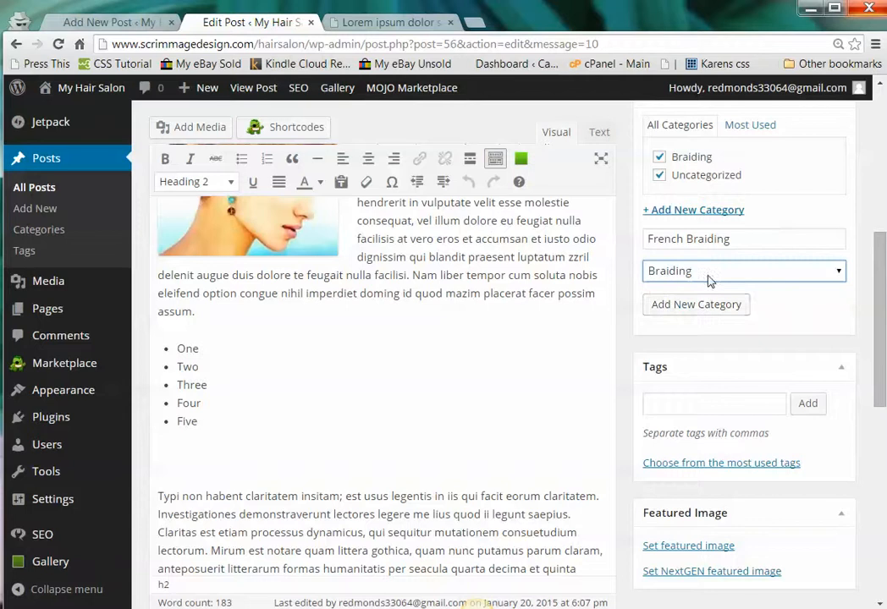
click(714, 308)
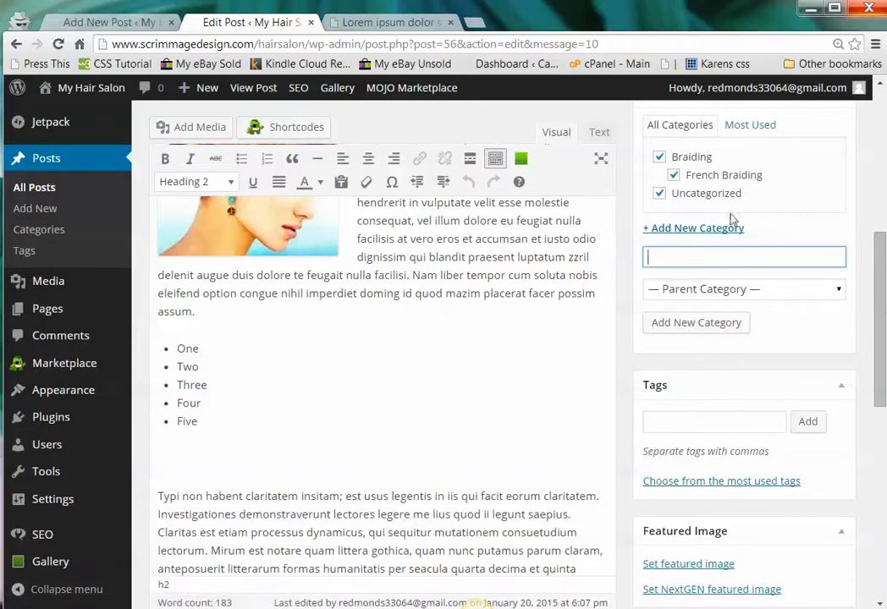
- Add the tags "blogging for beginners", "how easy it is to blog", "braiding", "hair braiding", "braid hairstyles" and "french braids" to the post
scroll(768, 217, down, 4)
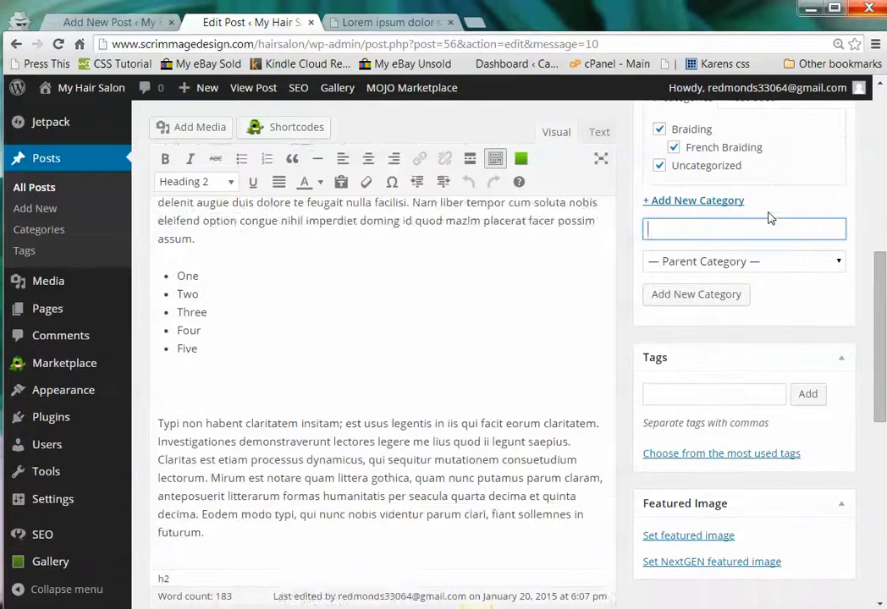
click(684, 398)
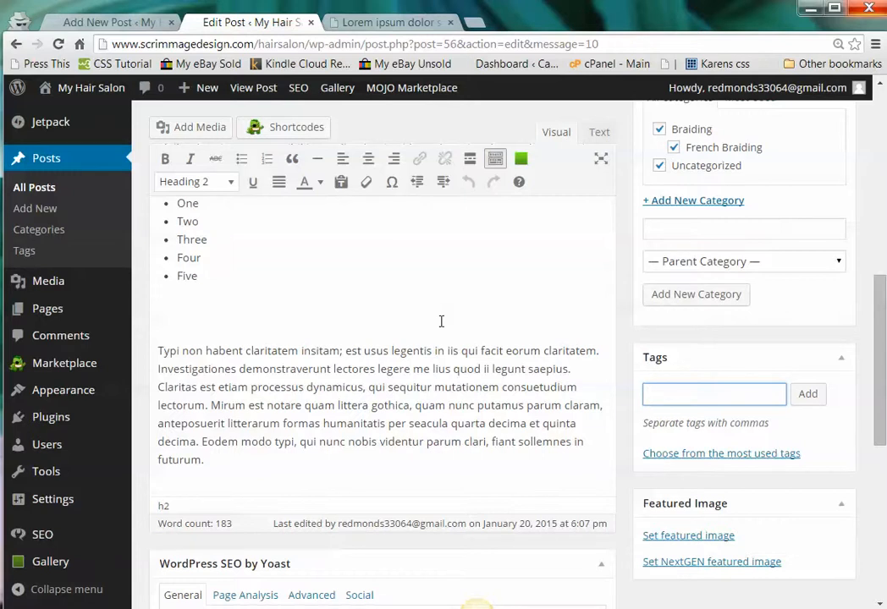
text(logging for beginners)
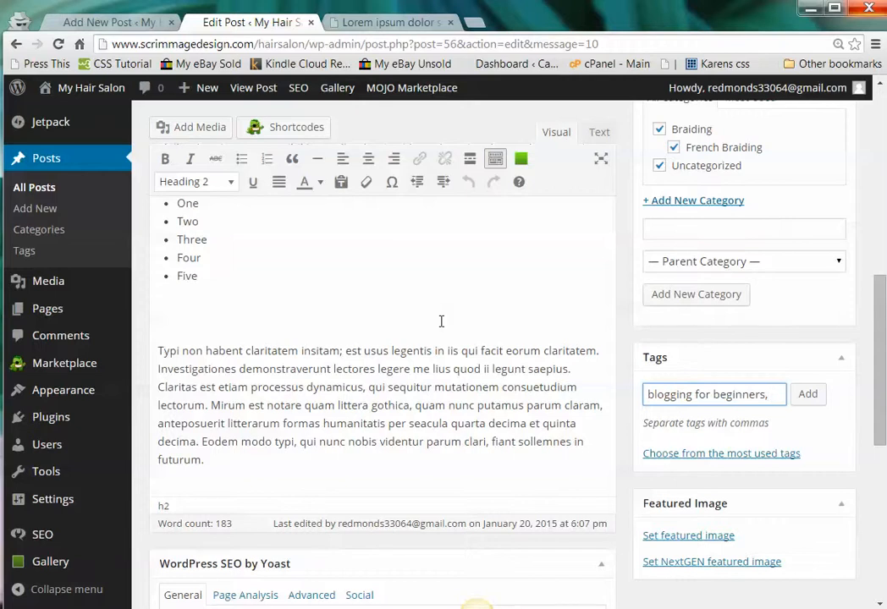
text(, how easy it is)
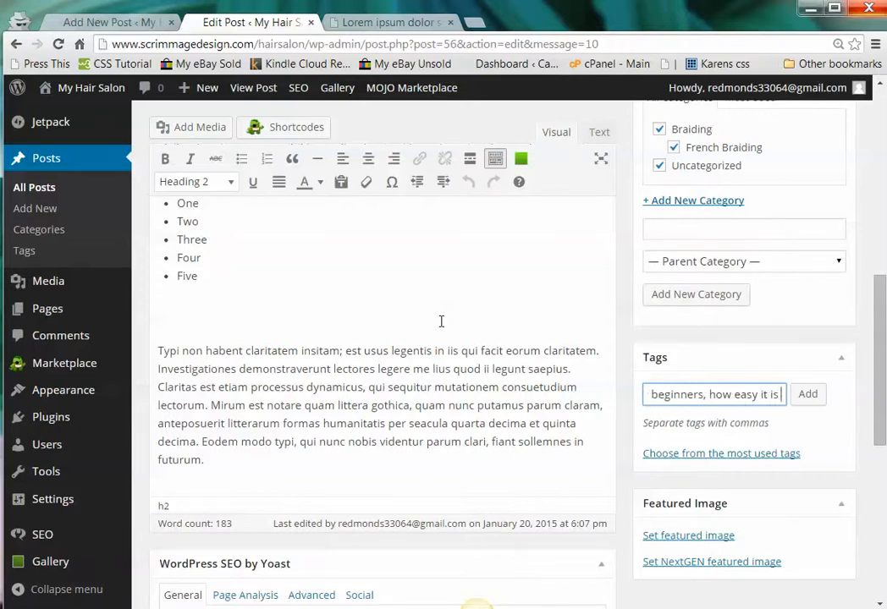
text( to blog,)
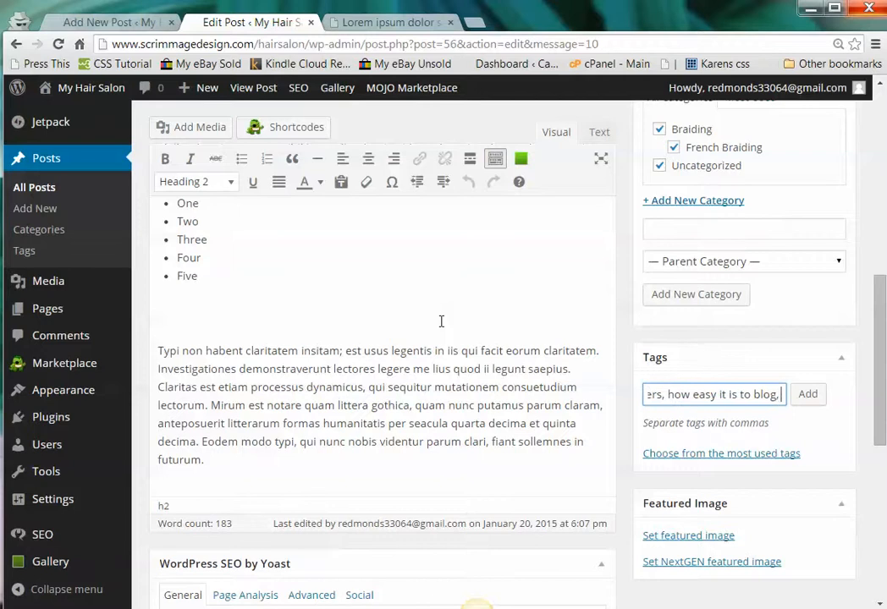
text( braiding, ha)
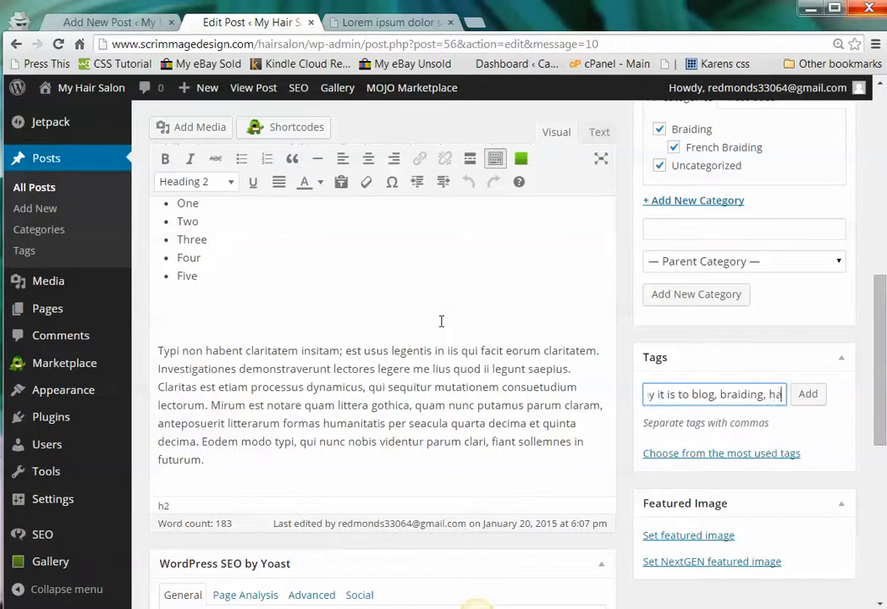
text(ir braiding)
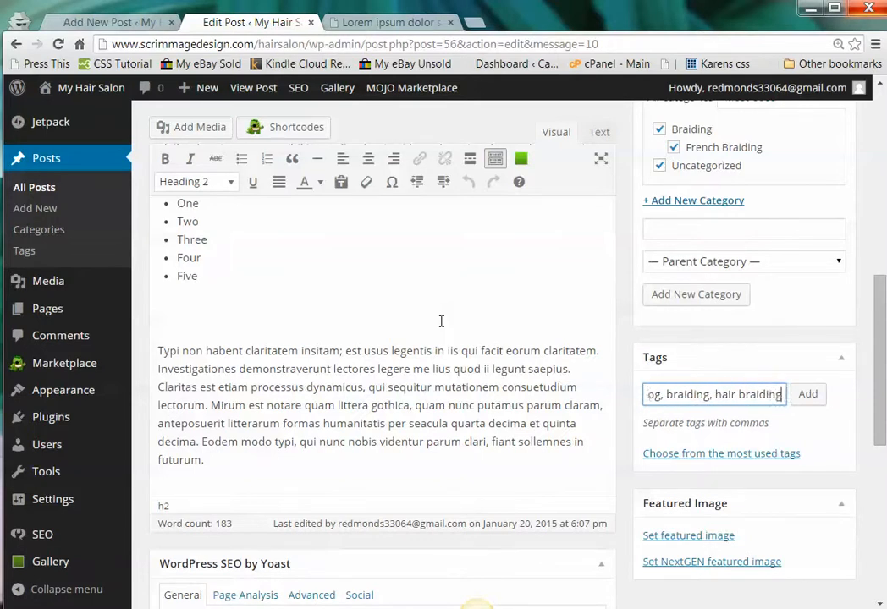
text(, braid hairst)
text(yles, )
text(french braids)
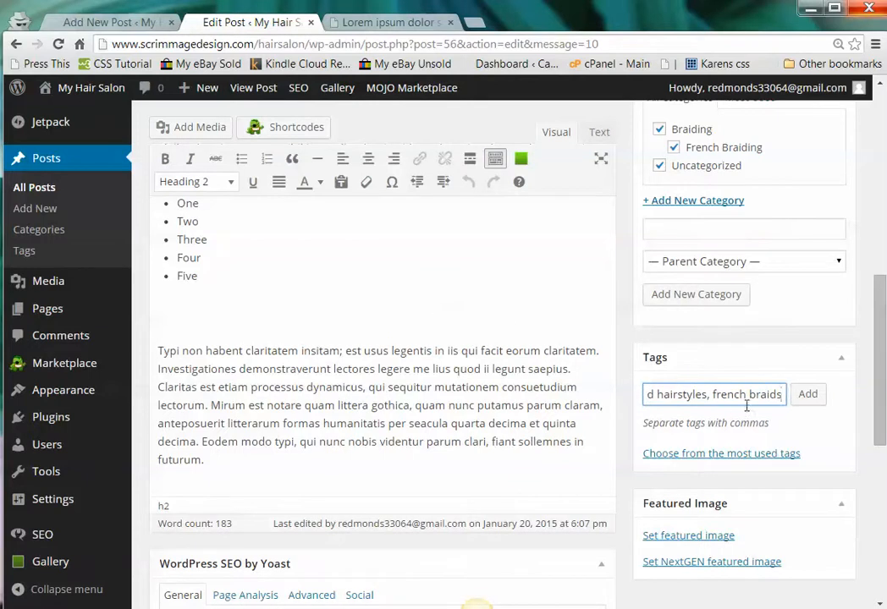
click(808, 405)
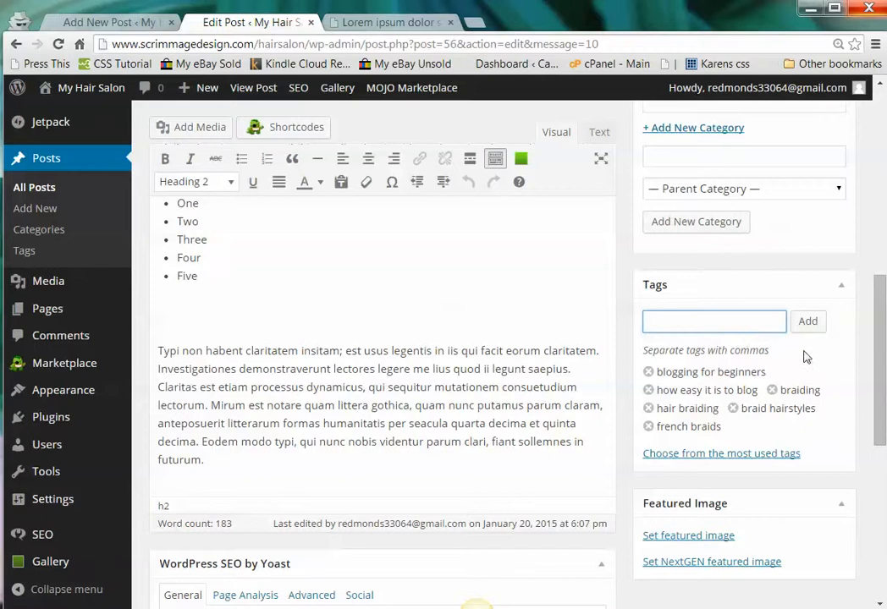
- Review the added tags and show the most used tags available for the post
scroll(840, 361, down, 1)
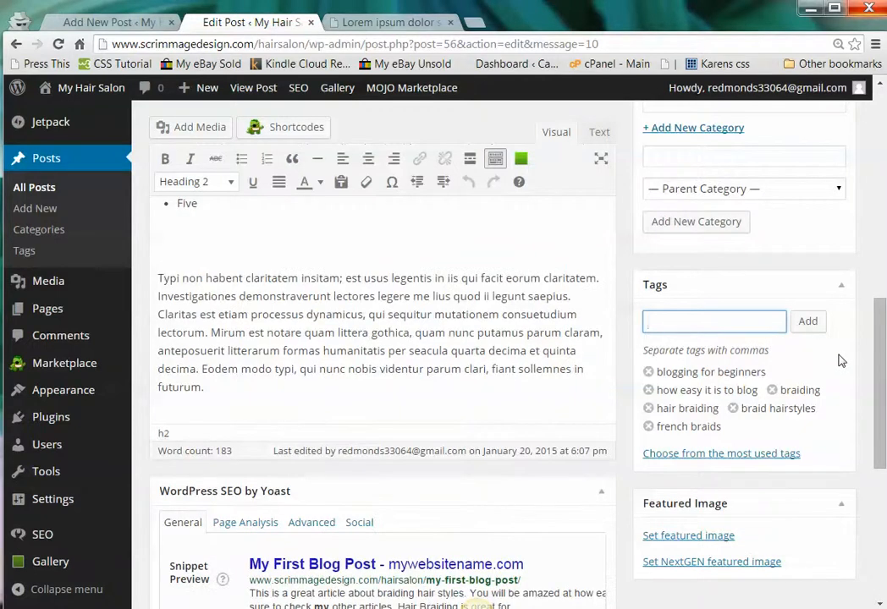
scroll(839, 362, up, 2)
scroll(851, 362, down, 1)
drag(874, 360, 880, 415)
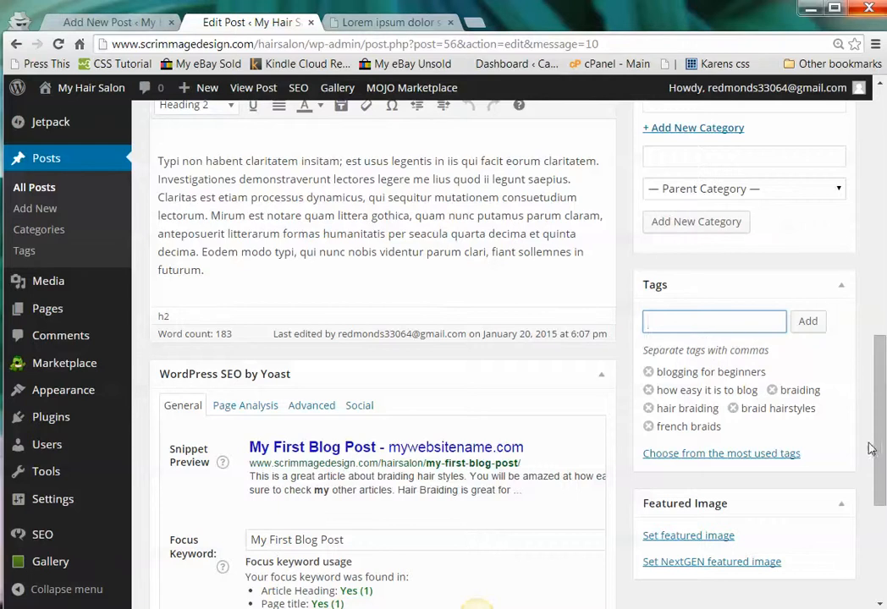
scroll(745, 476, down, 1)
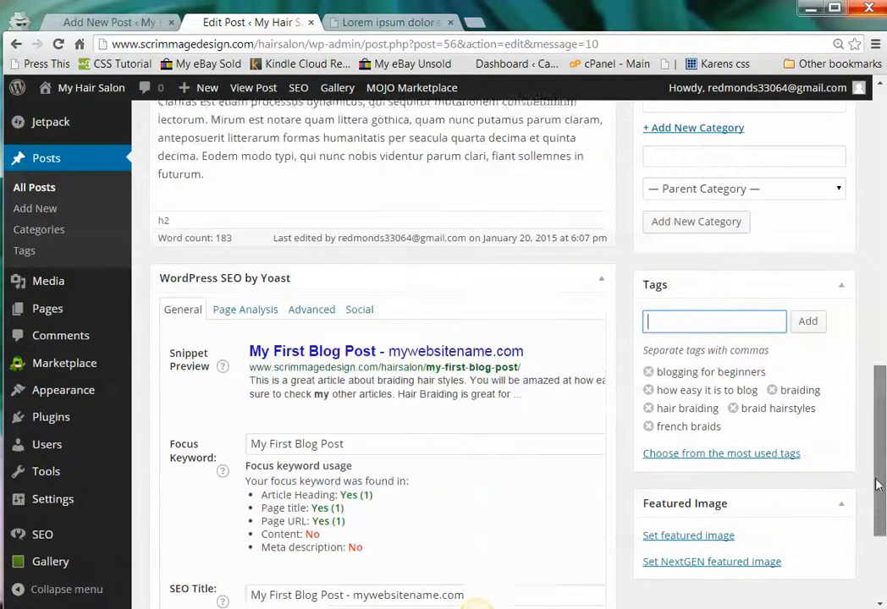
click(667, 455)
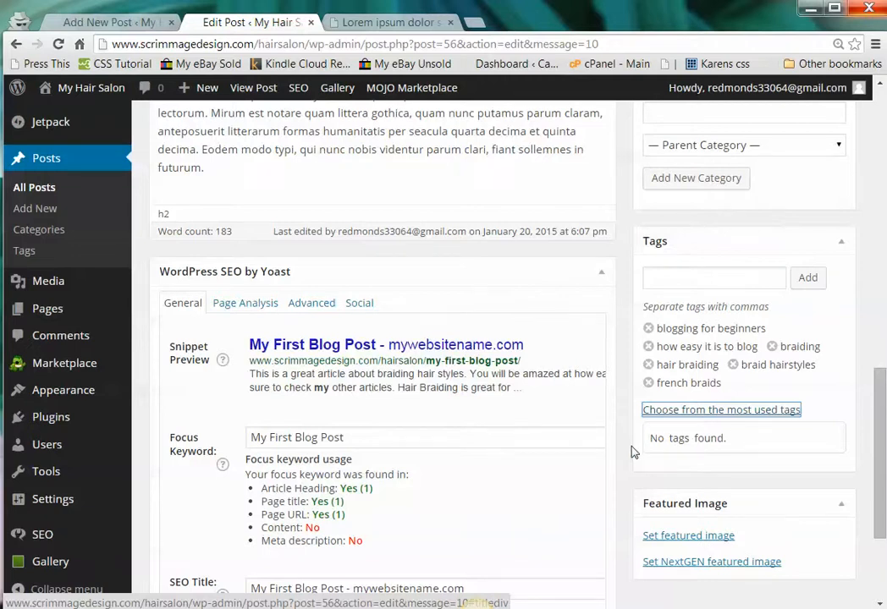
click(836, 405)
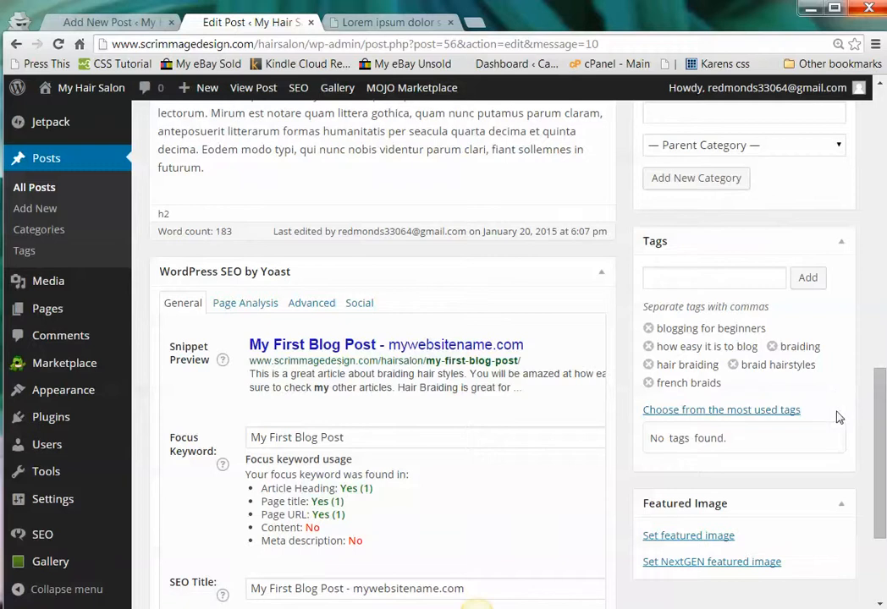
drag(877, 445, 875, 491)
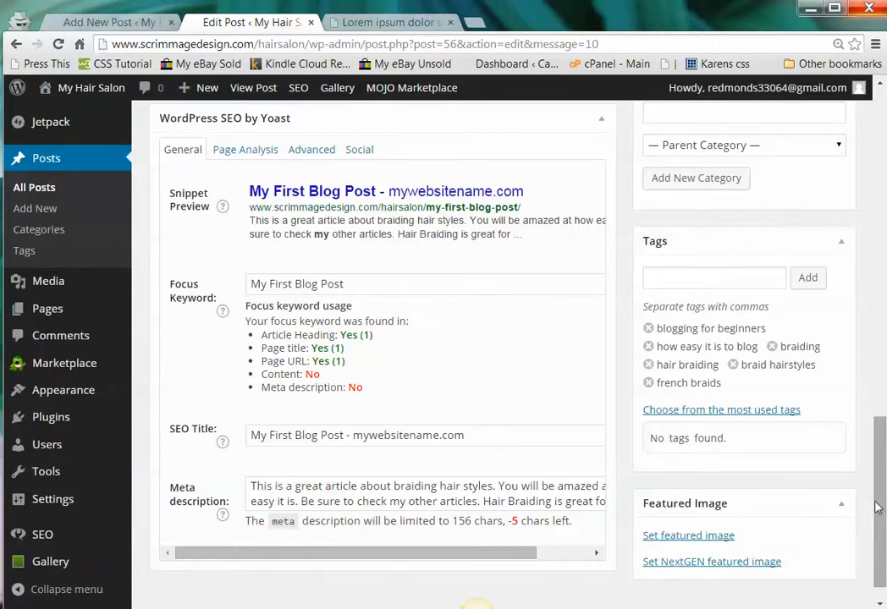
- Check the post's SEO rating and read through the Yoast page analysis
drag(875, 504, 875, 248)
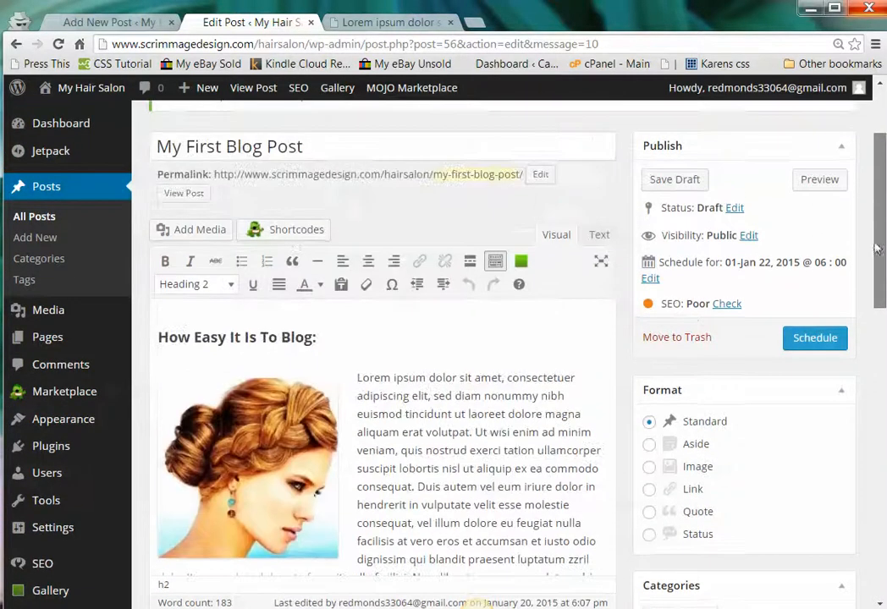
click(725, 305)
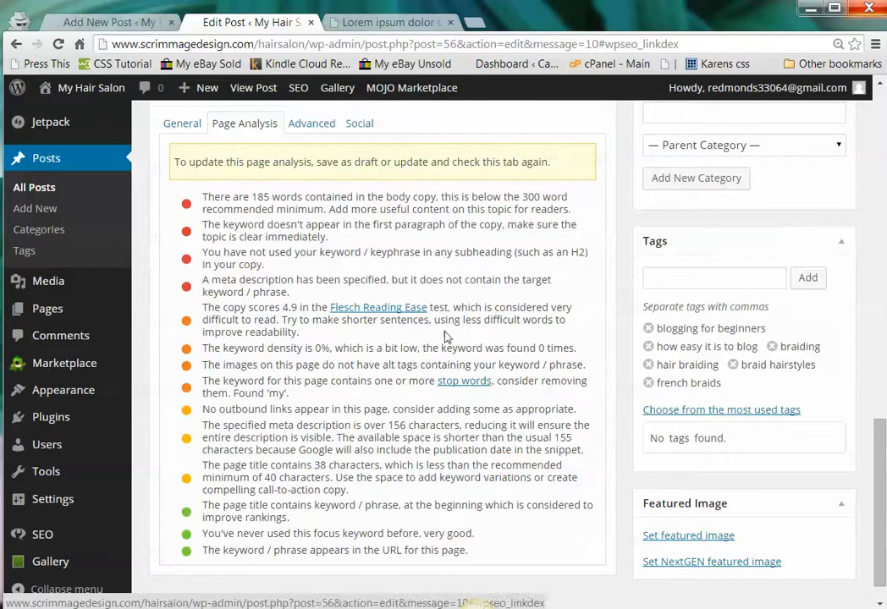
drag(875, 461, 874, 487)
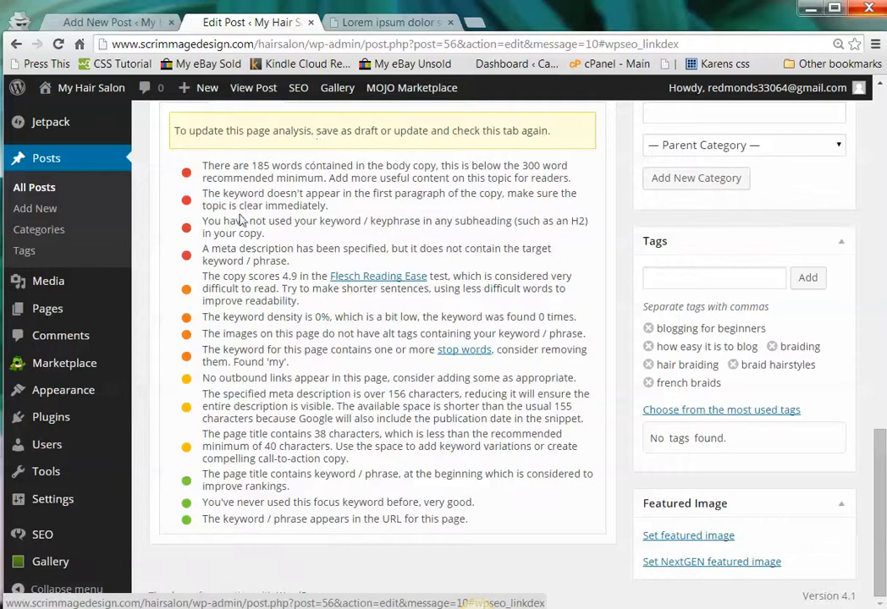
scroll(308, 204, up, 2)
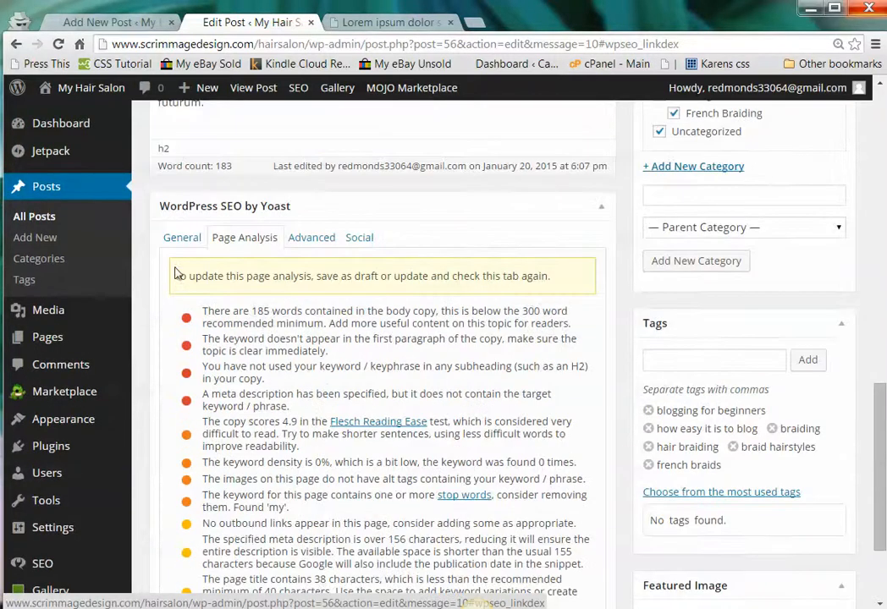
scroll(396, 207, down, 1)
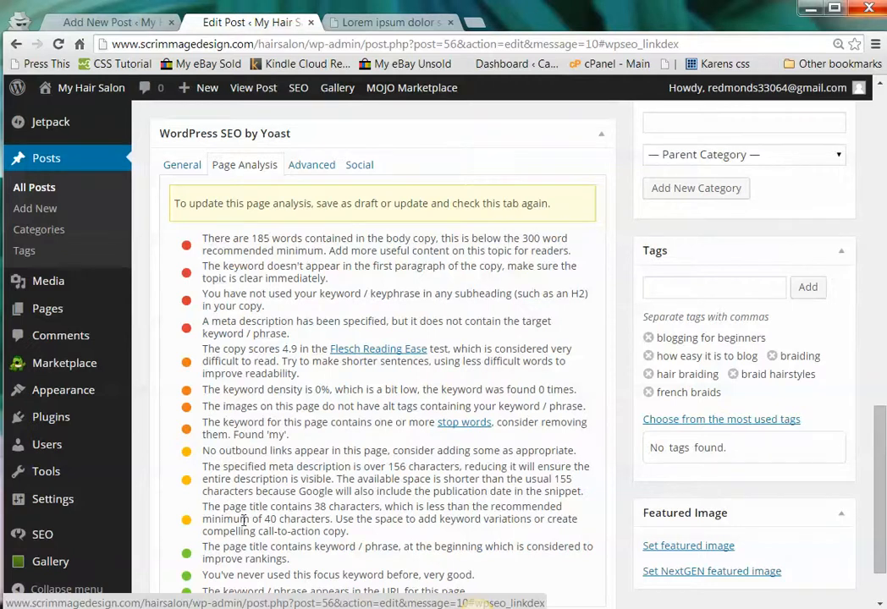
scroll(355, 478, down, 2)
scroll(355, 478, up, 10)
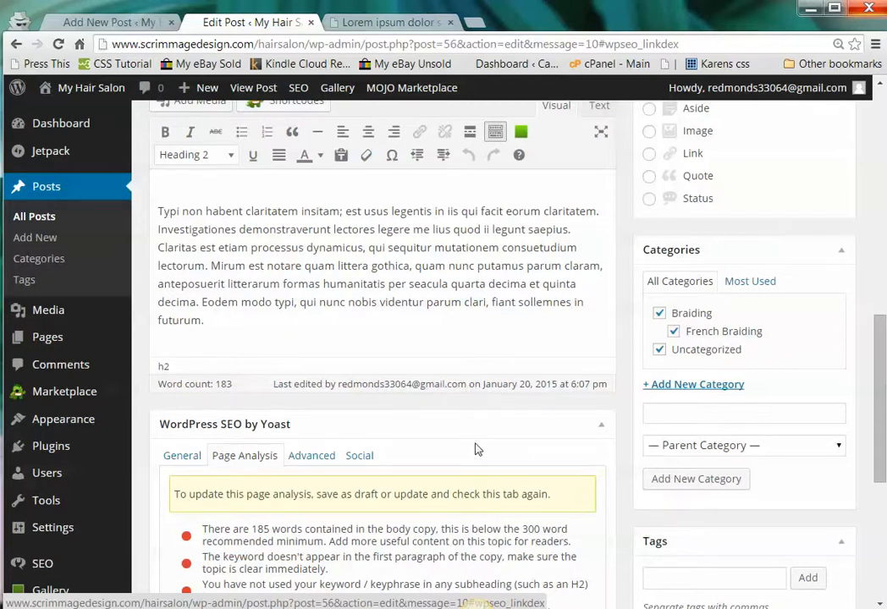
- Set the day of the post's scheduled publishing date to January 20, 2015
scroll(475, 449, up, 8)
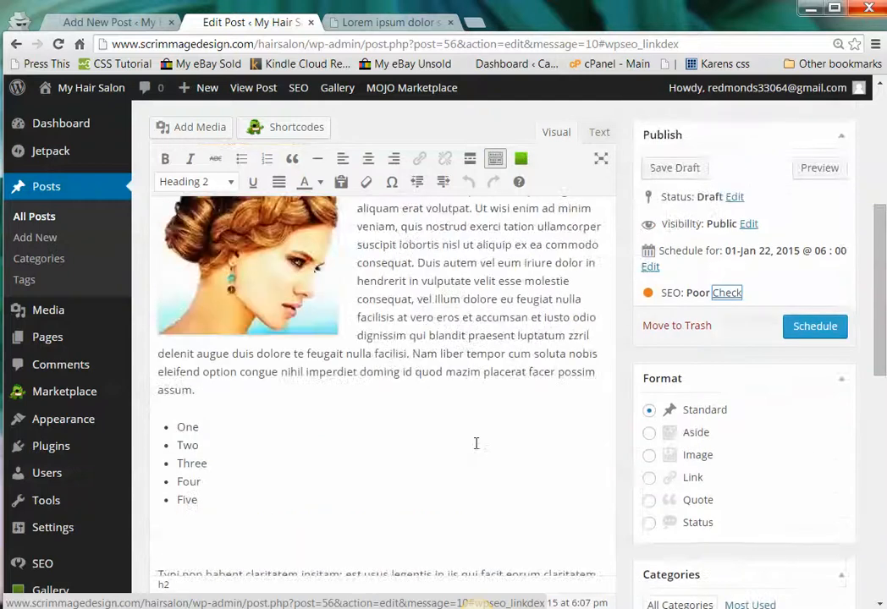
scroll(477, 443, up, 3)
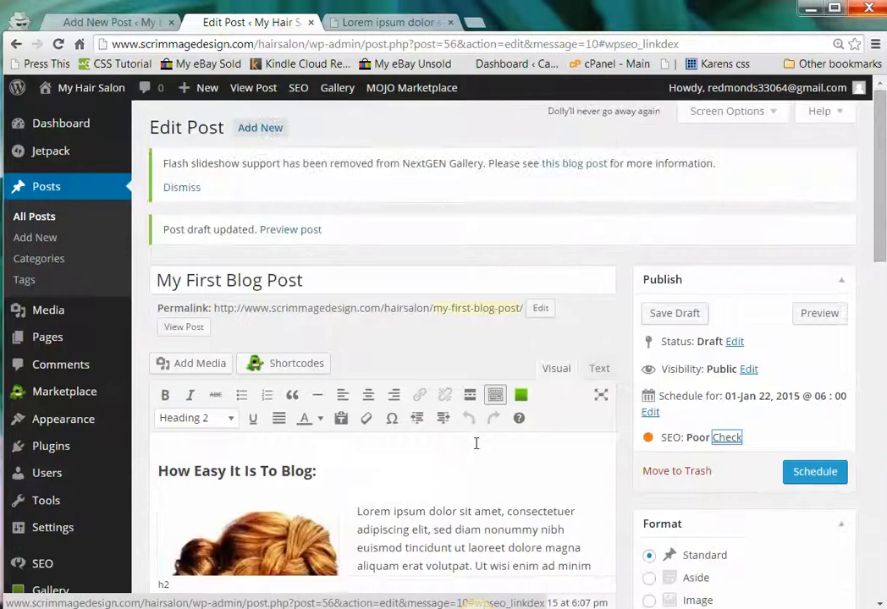
scroll(477, 444, down, 2)
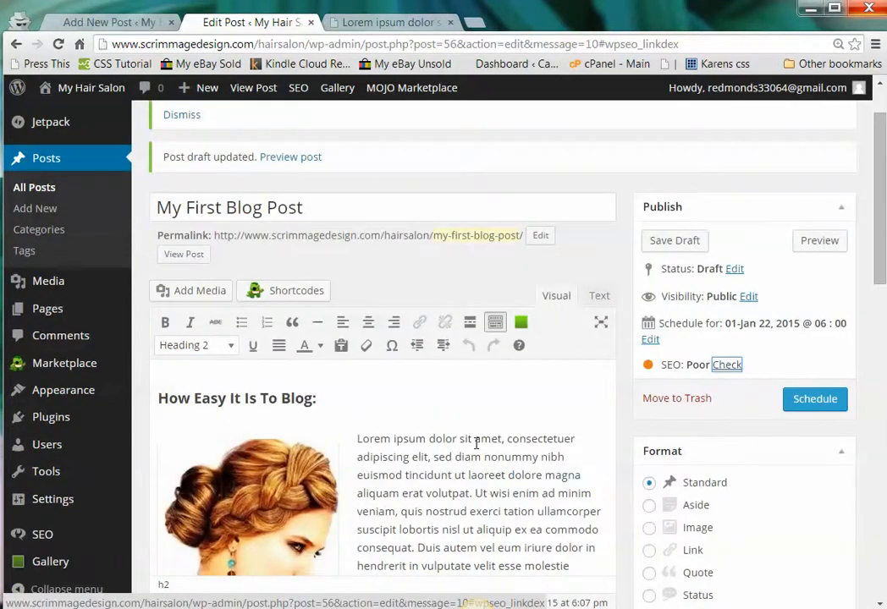
scroll(476, 443, down, 4)
scroll(476, 443, down, 2)
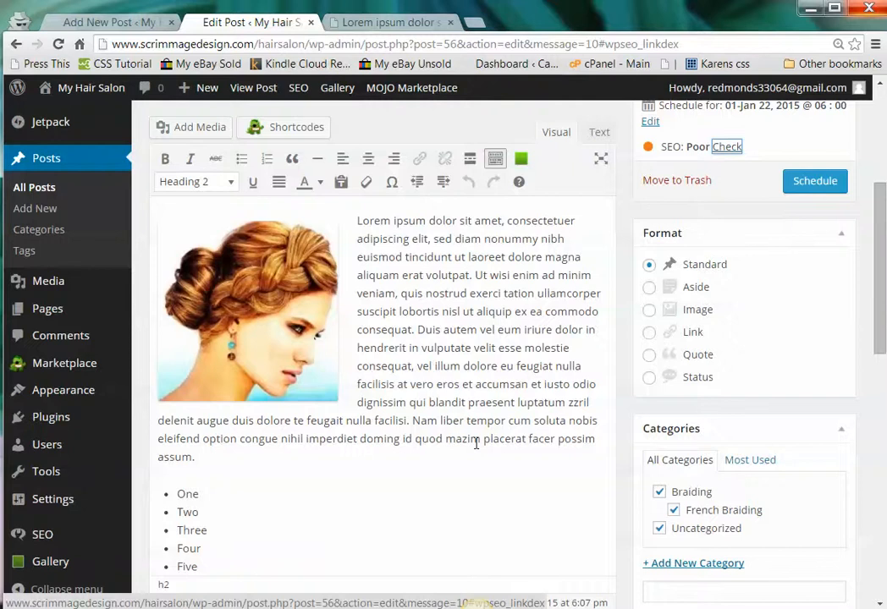
scroll(477, 444, up, 6)
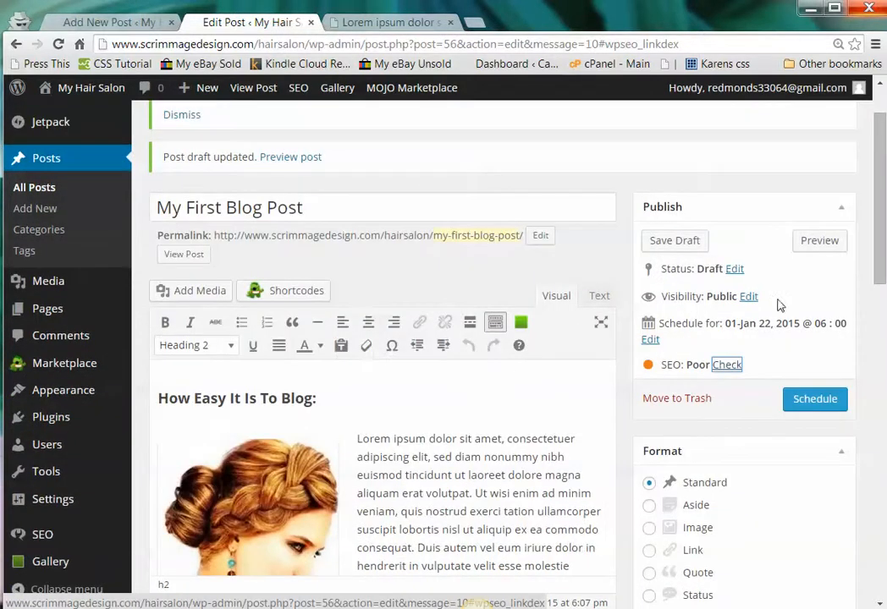
click(650, 341)
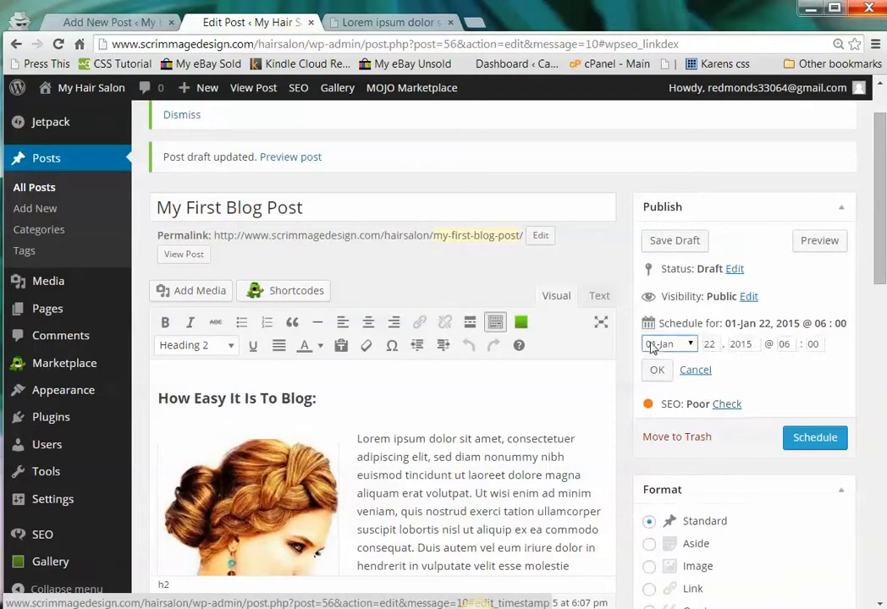
double_click(715, 344)
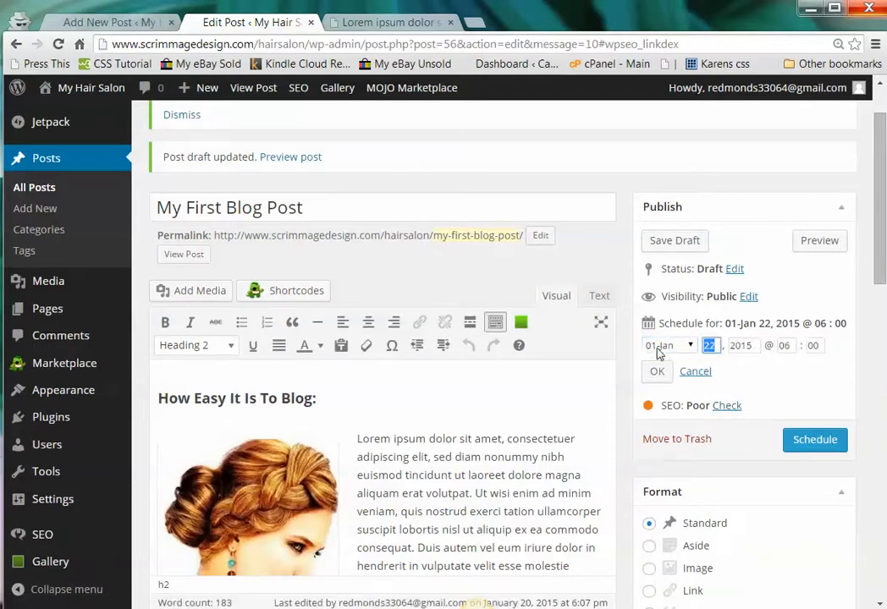
key(BackSpace)
text(20)
- Set the post's publishing time to 13:12 and publish the post
double_click(785, 345)
key(BackSpace)
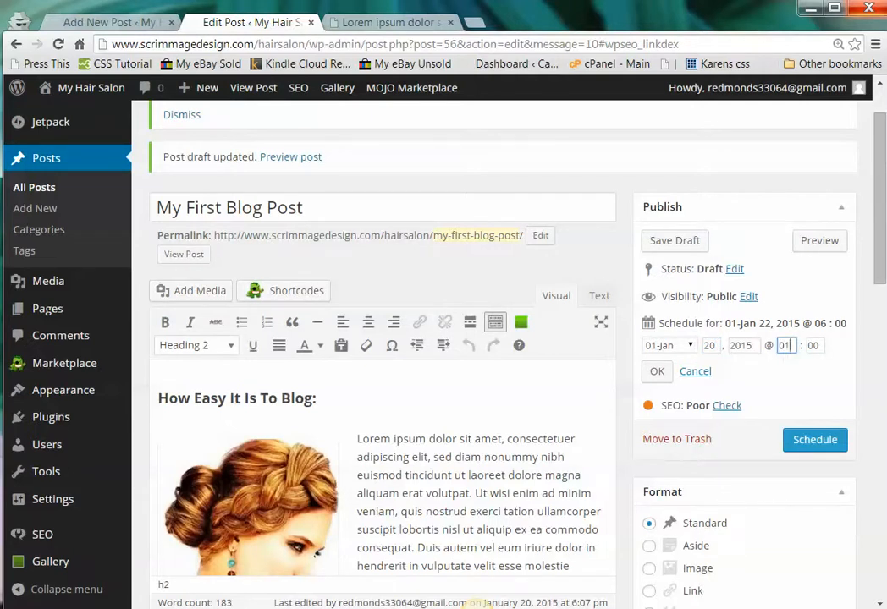
text(01)
double_click(812, 345)
text(12)
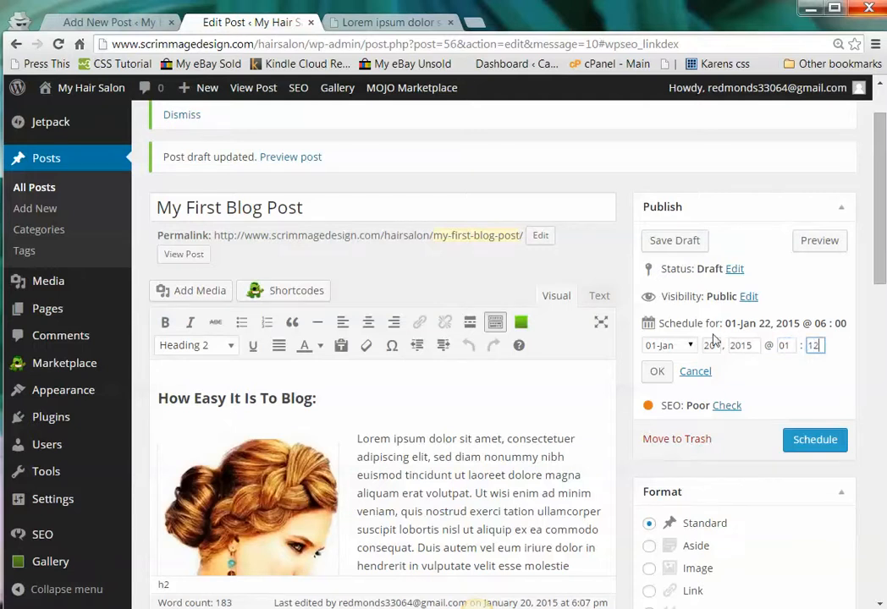
double_click(784, 345)
text(1)
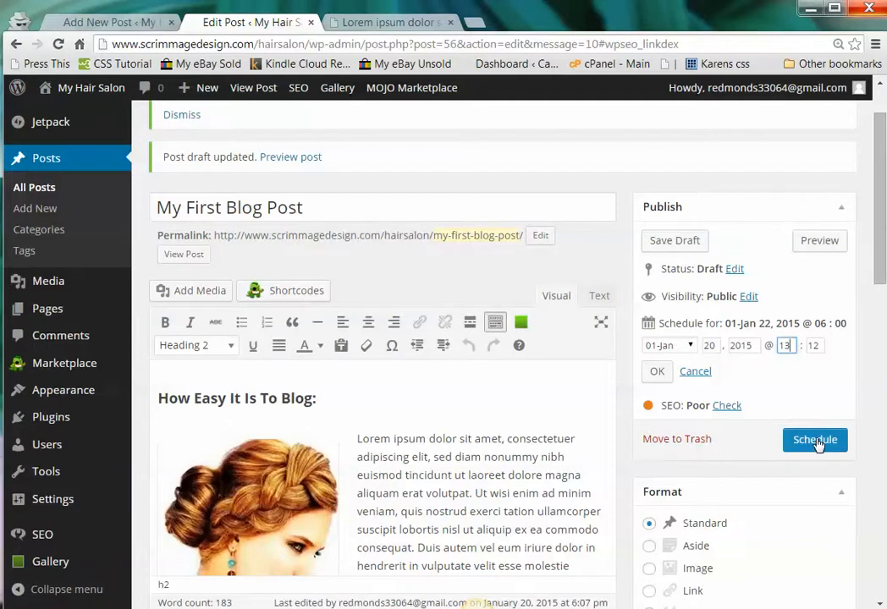
click(814, 440)
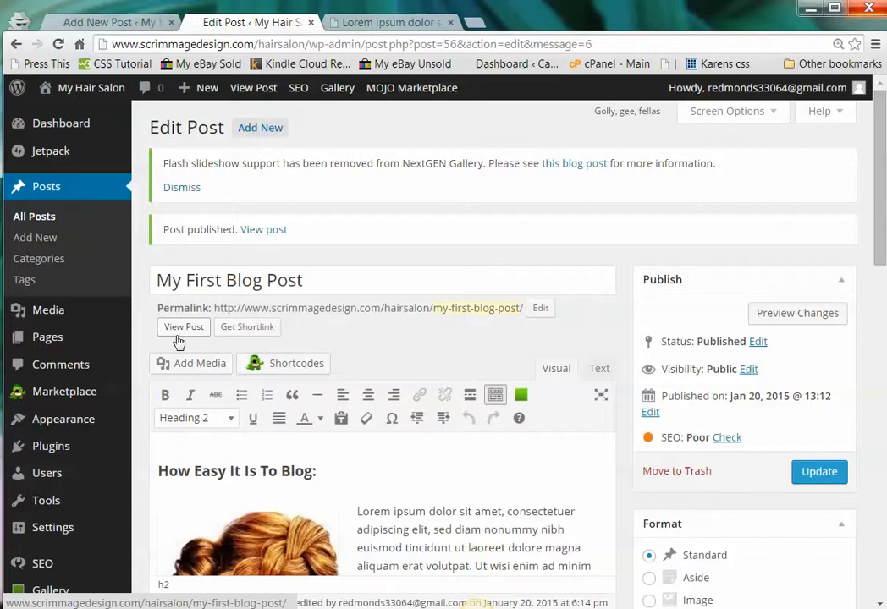
- View the published post on the site and look through its content, category and tag links, and comment form
click(264, 230)
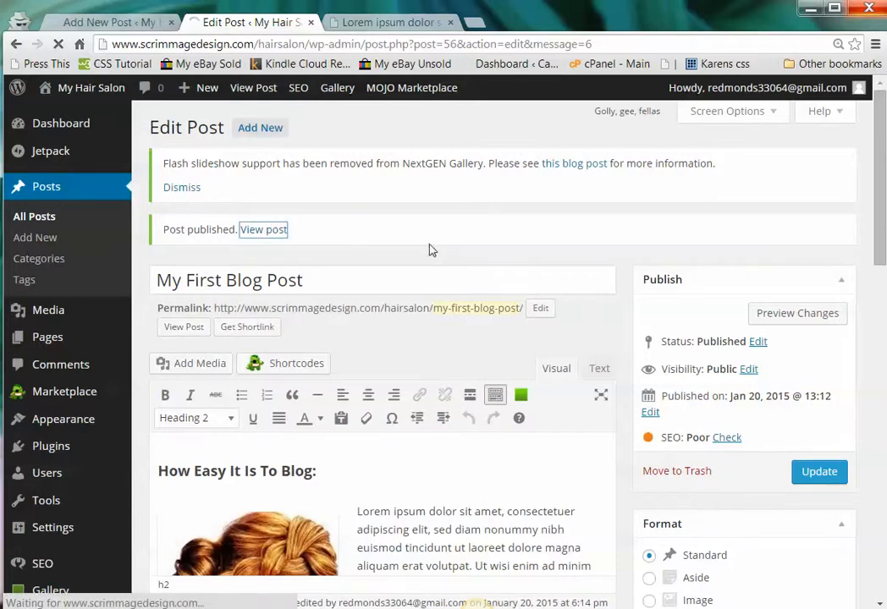
scroll(511, 275, down, 2)
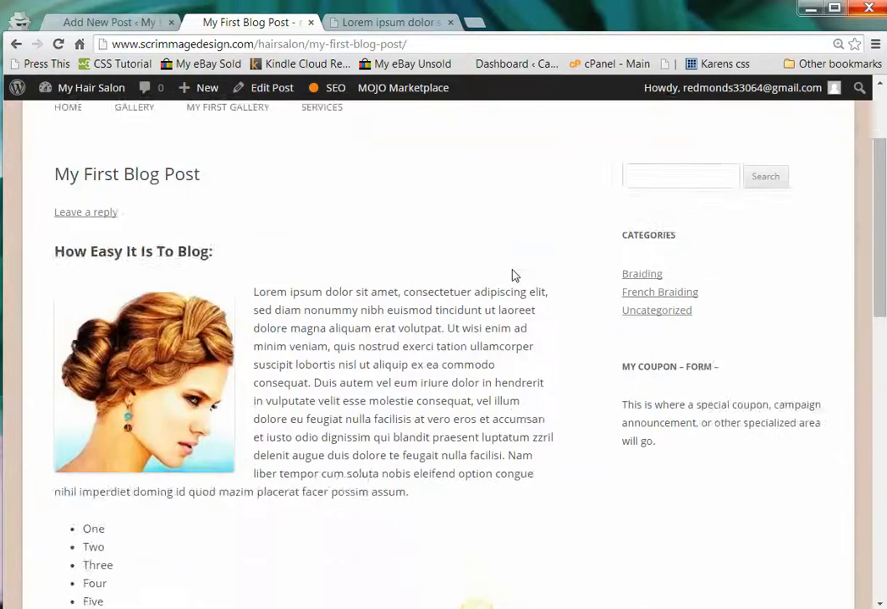
scroll(512, 275, down, 8)
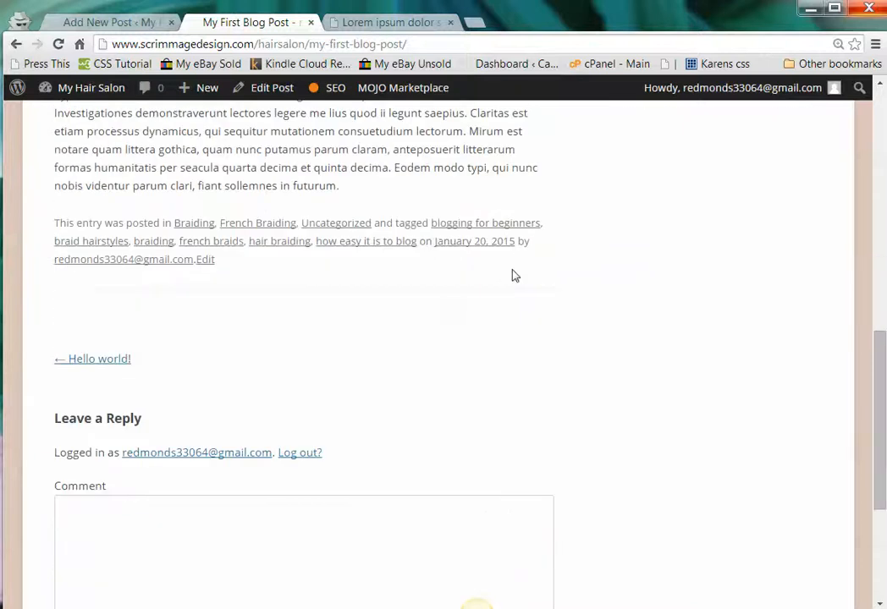
scroll(511, 275, down, 4)
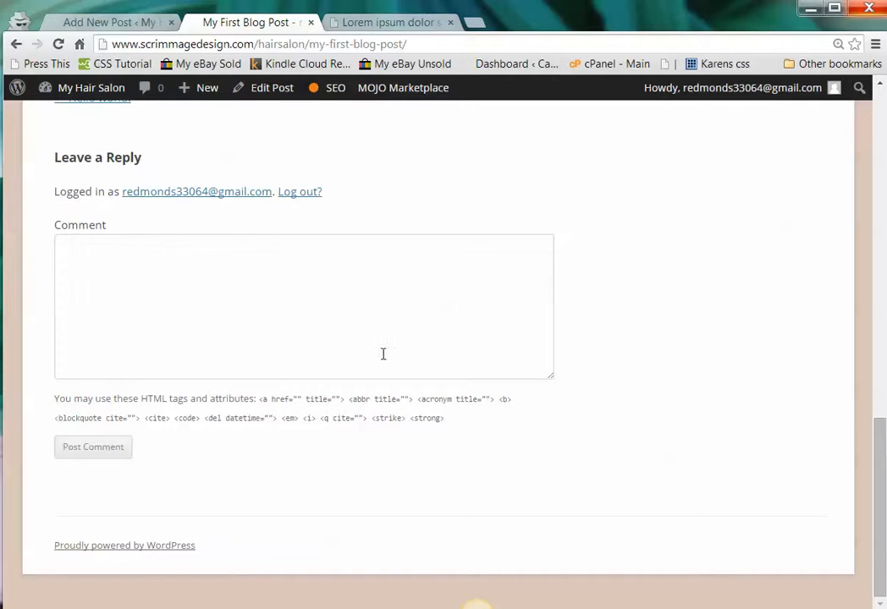
scroll(609, 386, up, 15)
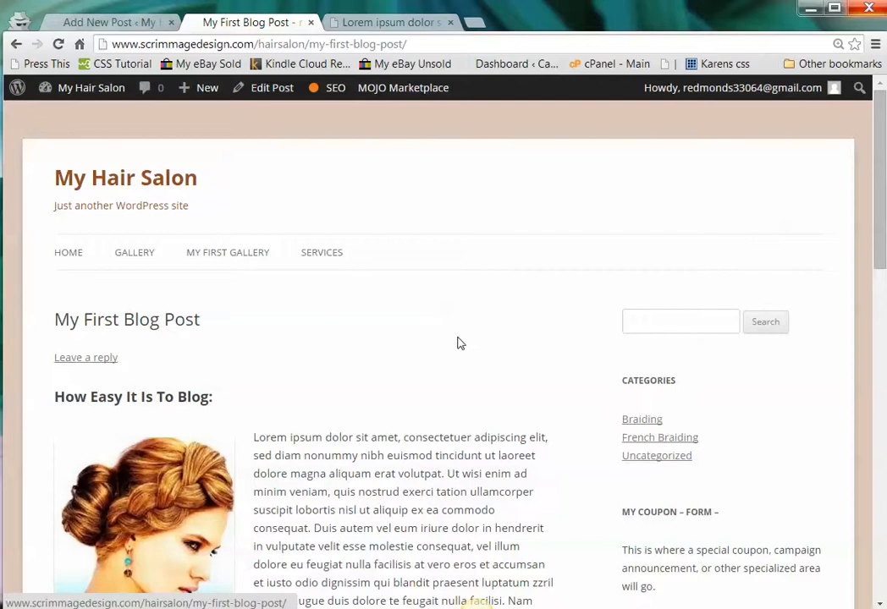
scroll(457, 343, down, 1)
scroll(457, 343, up, 1)
- Return to the site's dashboard, list all posts and open "My First Blog Post" for editing
mouse_move(93, 89)
click(77, 123)
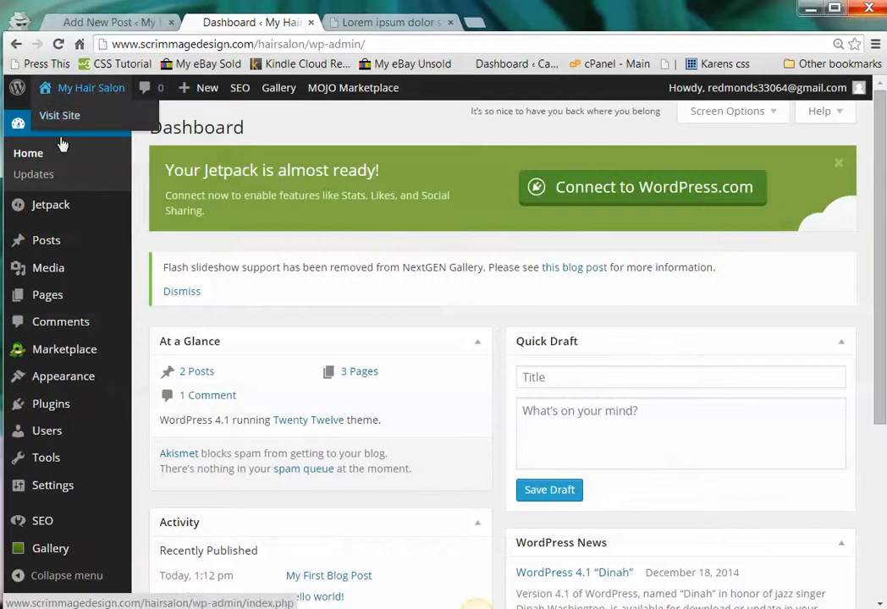
mouse_move(65, 247)
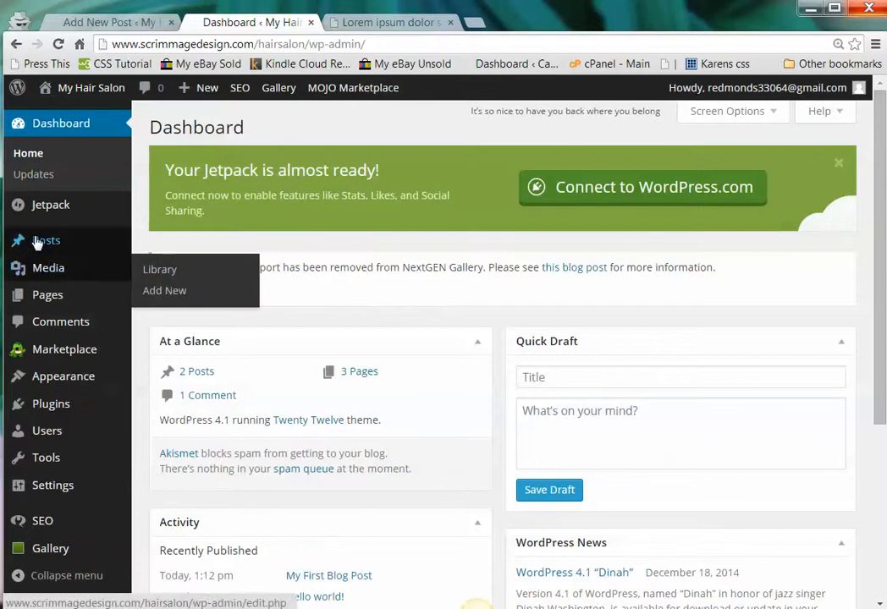
mouse_move(35, 243)
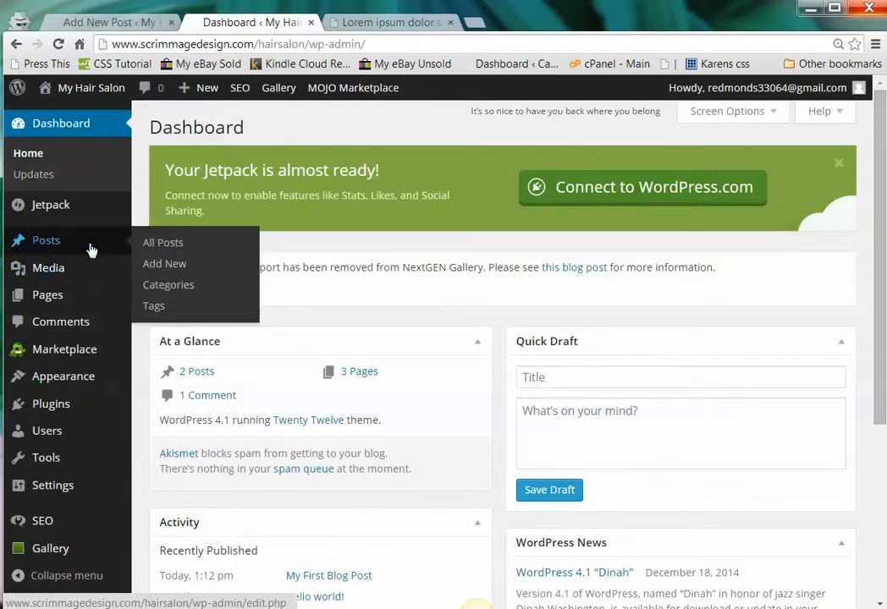
click(169, 245)
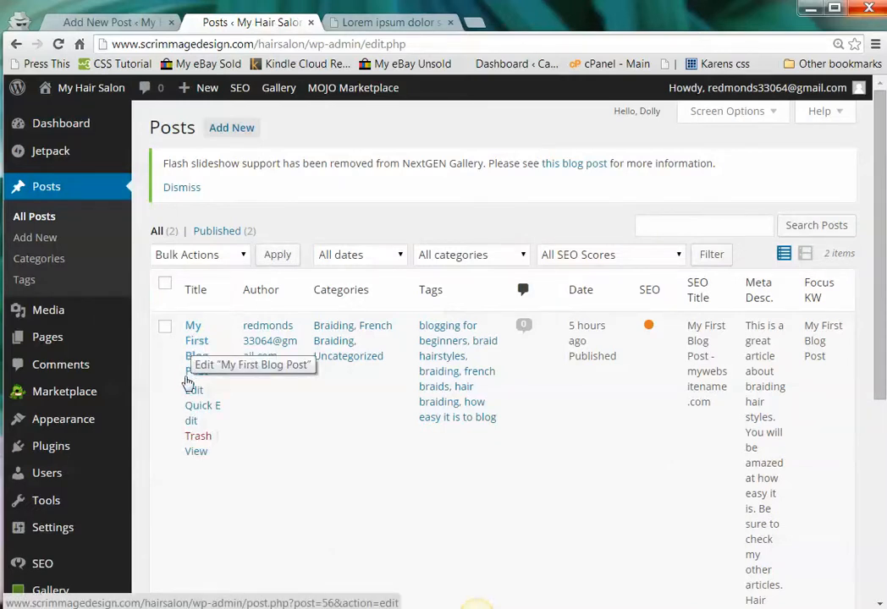
click(194, 391)
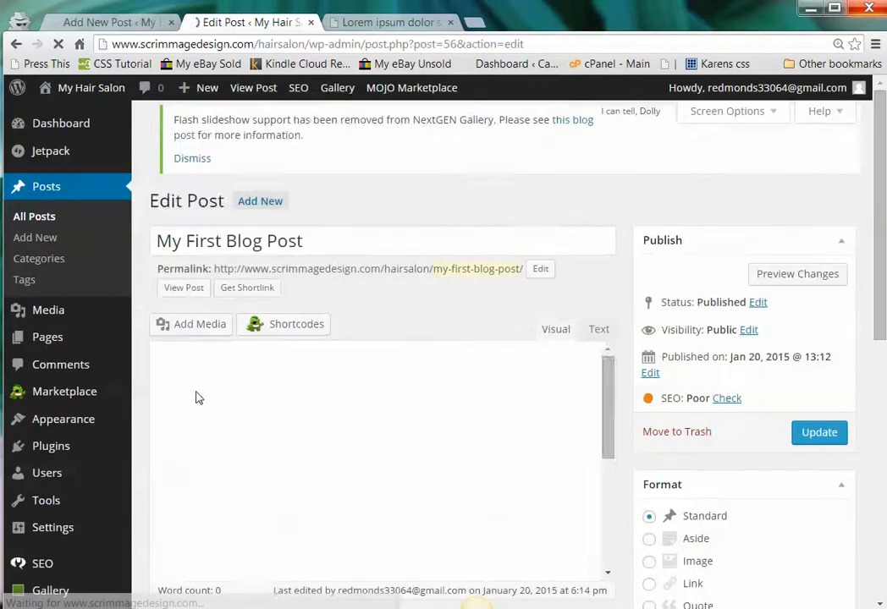
- Remove the blank line between the bulleted list and the last paragraph, and update the published post
scroll(589, 335, down, 5)
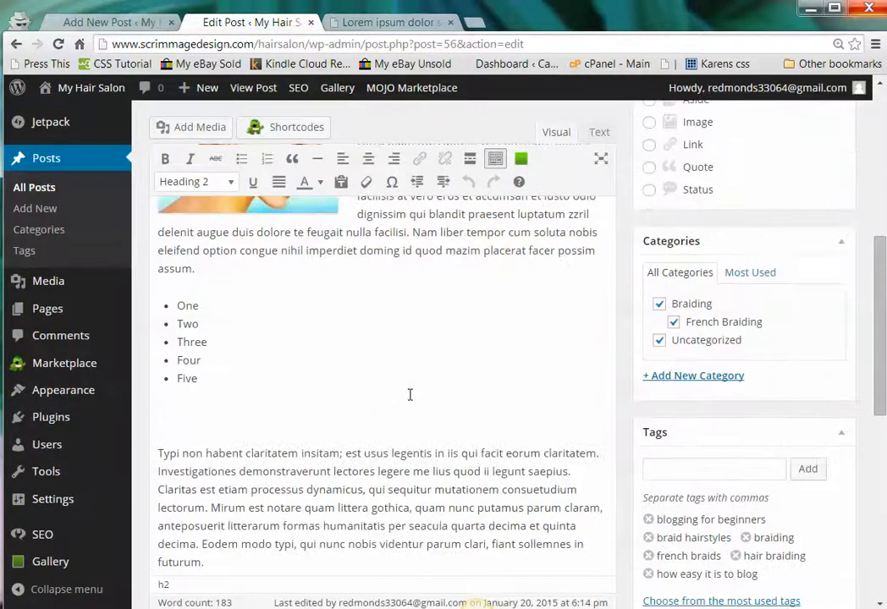
click(158, 414)
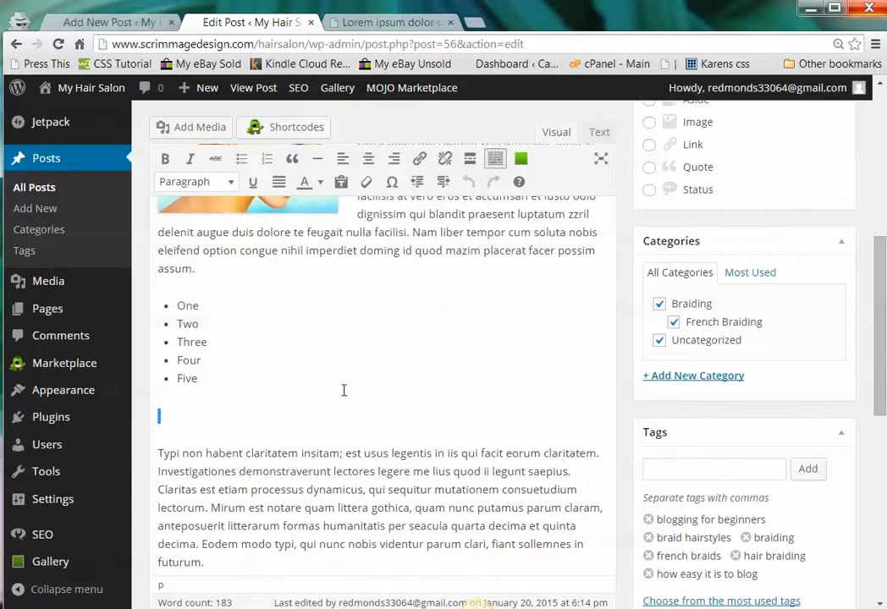
key(Delete)
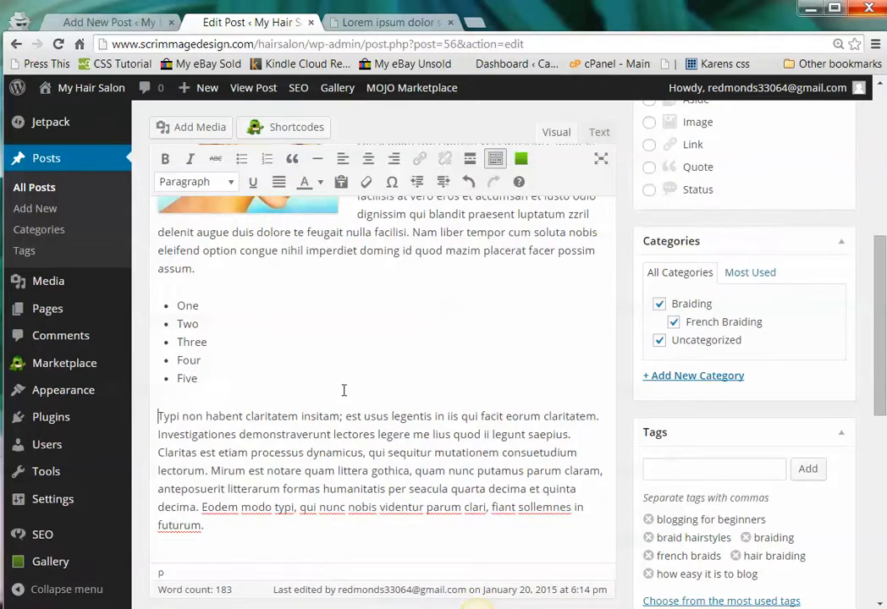
scroll(545, 518, down, 1)
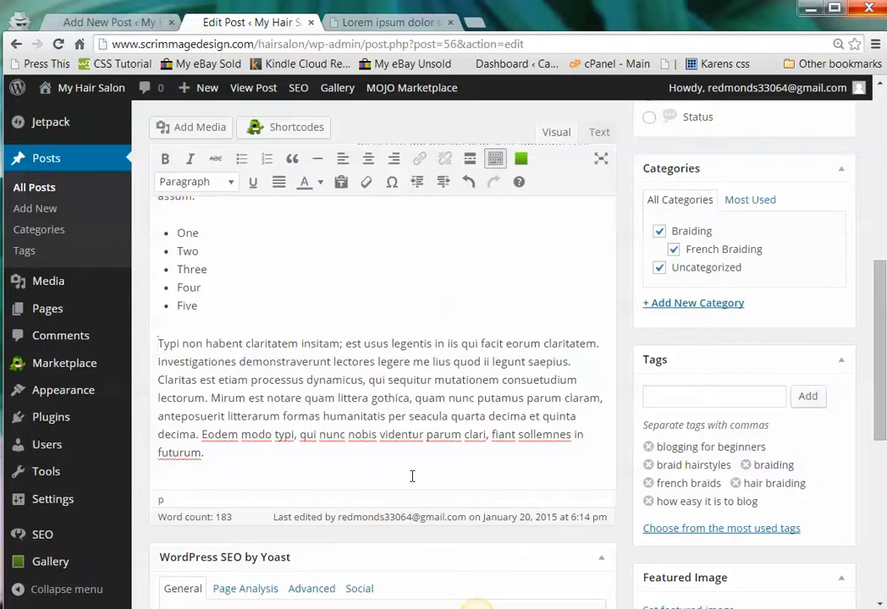
scroll(382, 469, up, 5)
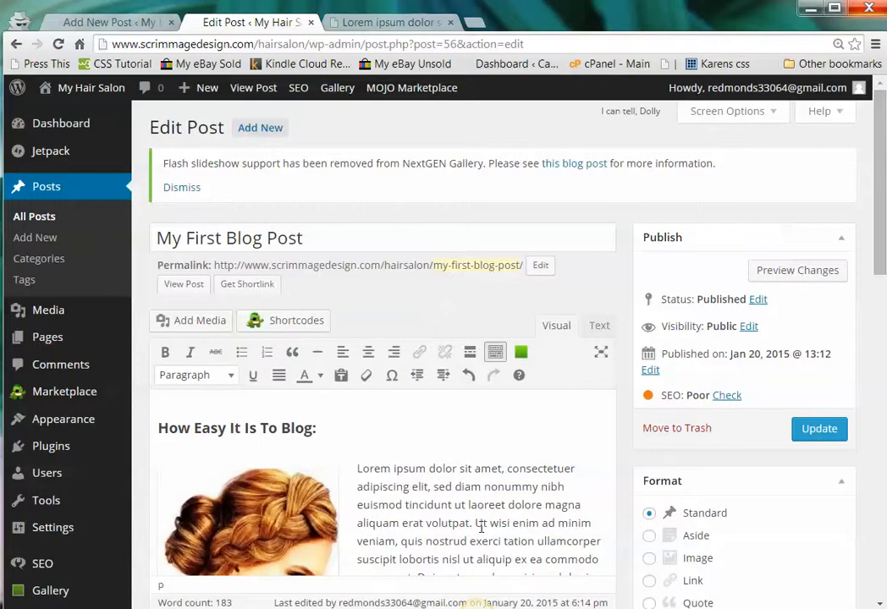
click(817, 430)
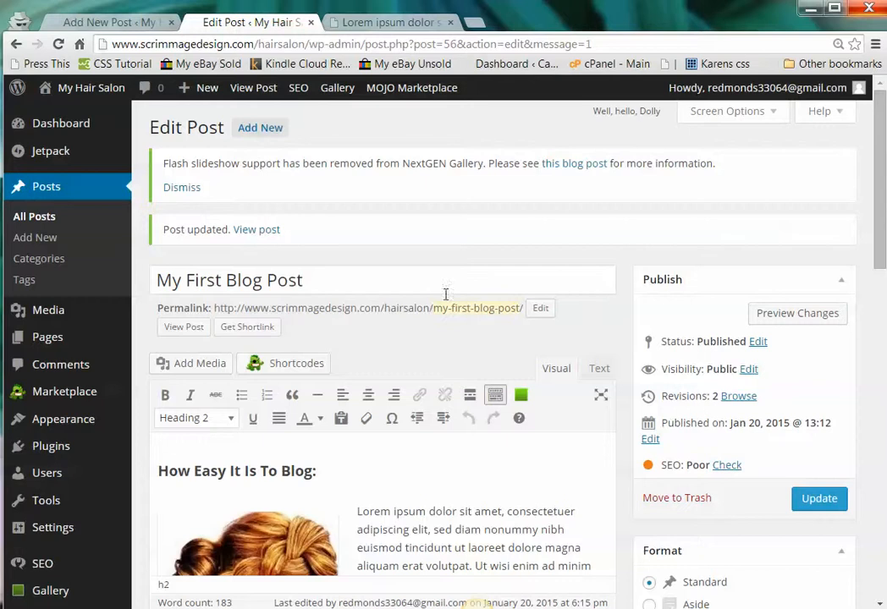
- Open the post categories management page and examine the new-category form and the list of existing categories
click(36, 258)
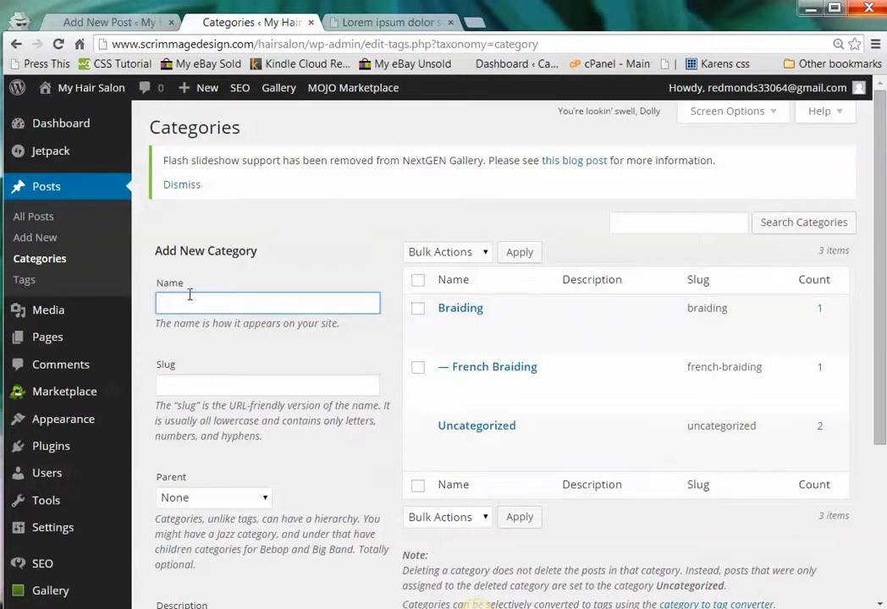
scroll(341, 453, down, 3)
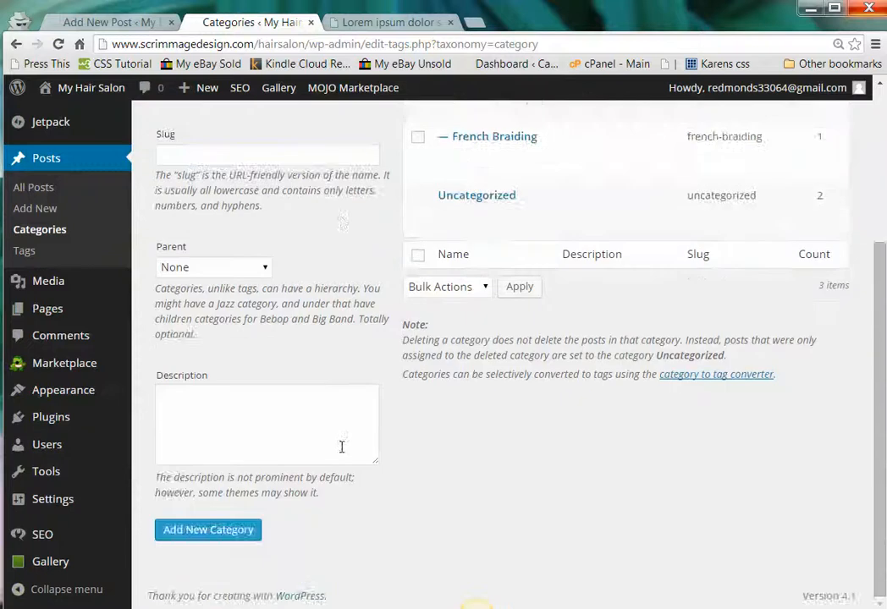
scroll(341, 452, up, 3)
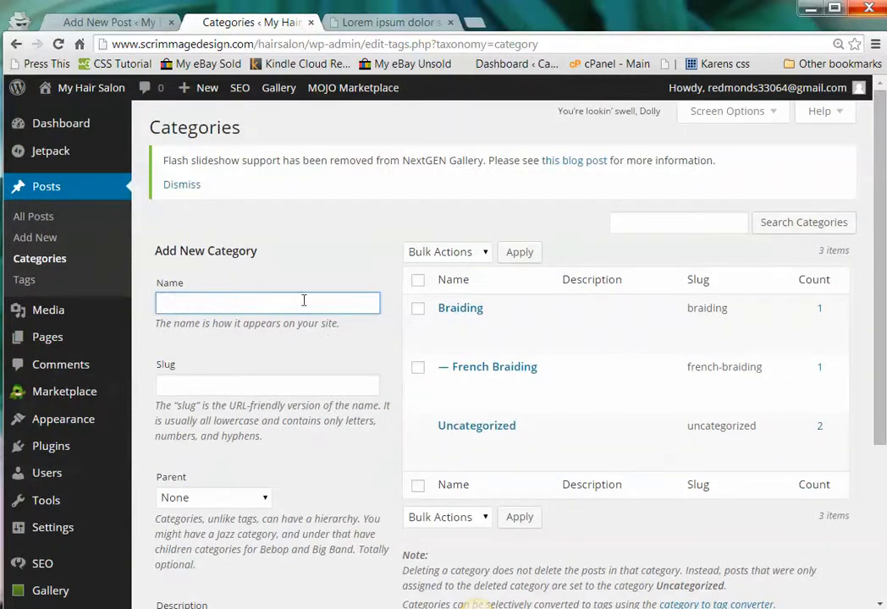
scroll(306, 409, down, 3)
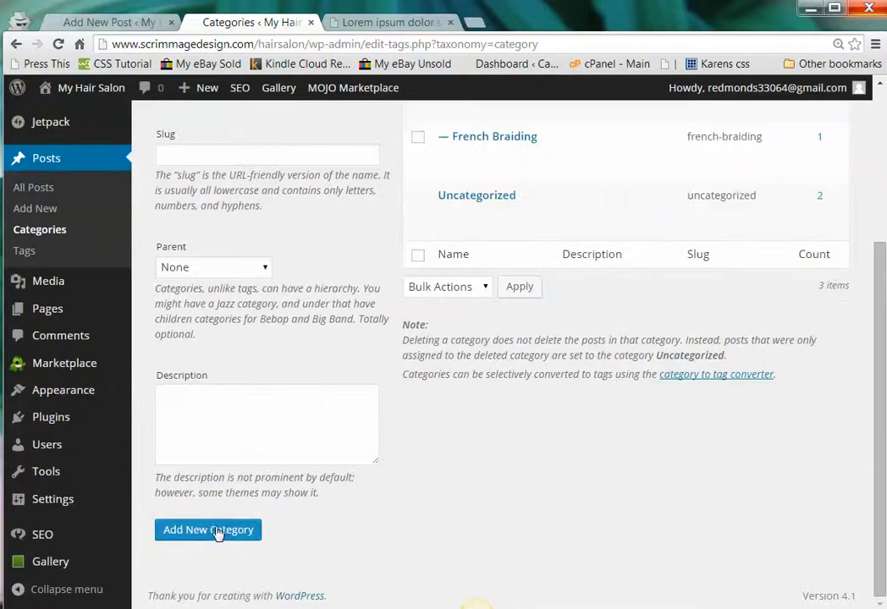
scroll(389, 531, up, 3)
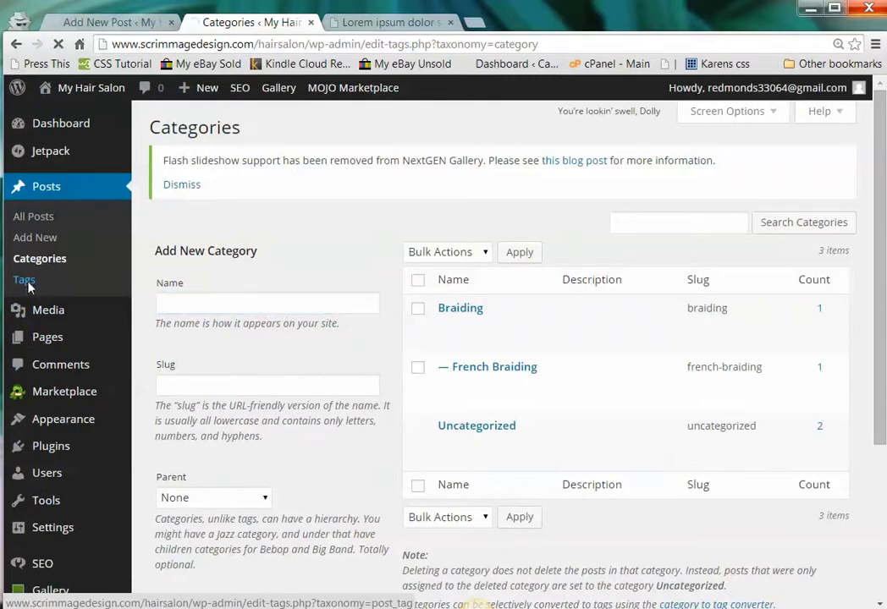
- Open the post tags management page and look over the existing tags and the new-tag form
click(25, 280)
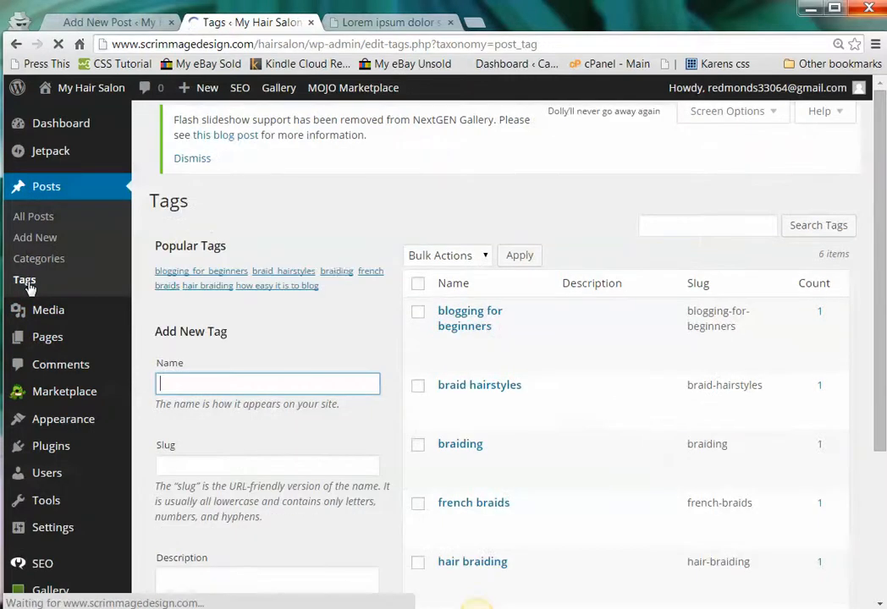
scroll(355, 351, down, 2)
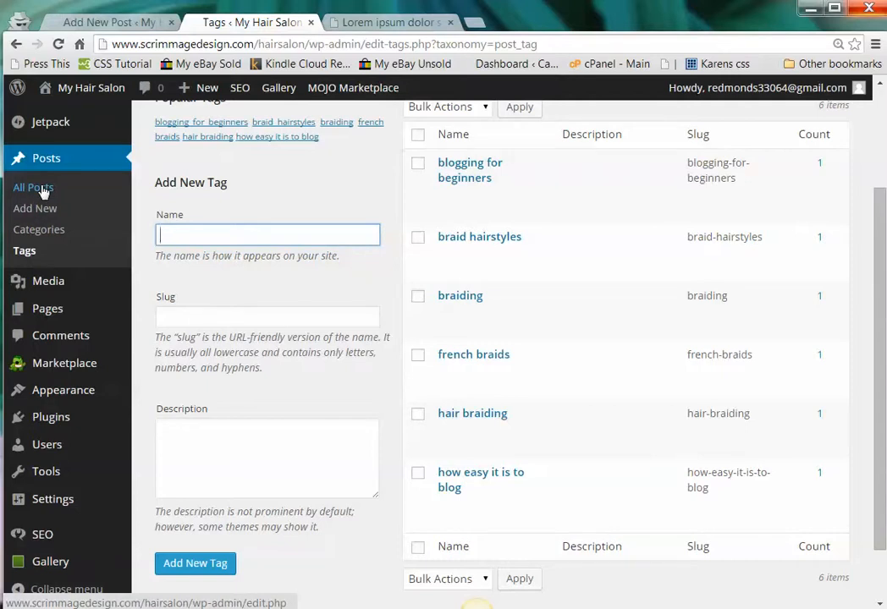
scroll(239, 231, up, 2)
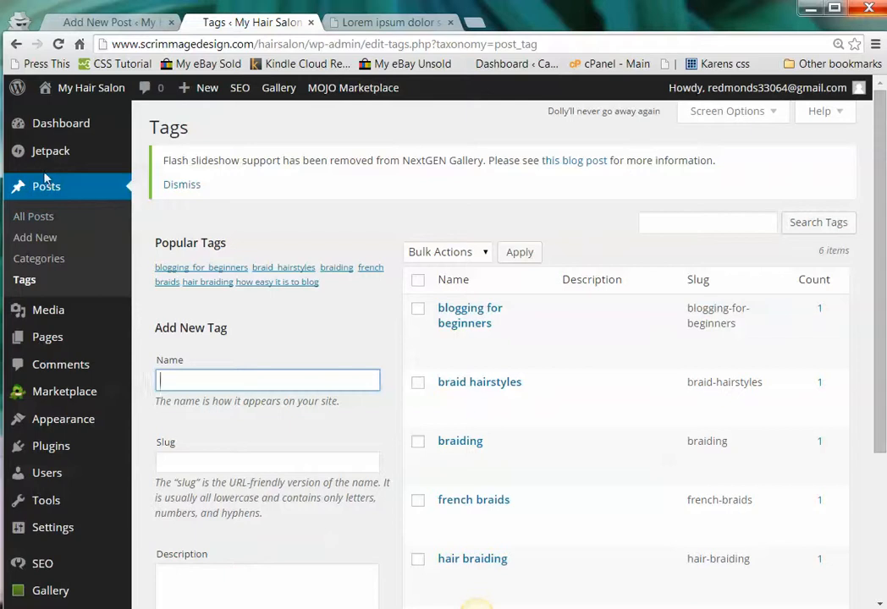
- Visit the live My Hair Salon home page and review the published post's layout and the category links
click(46, 114)
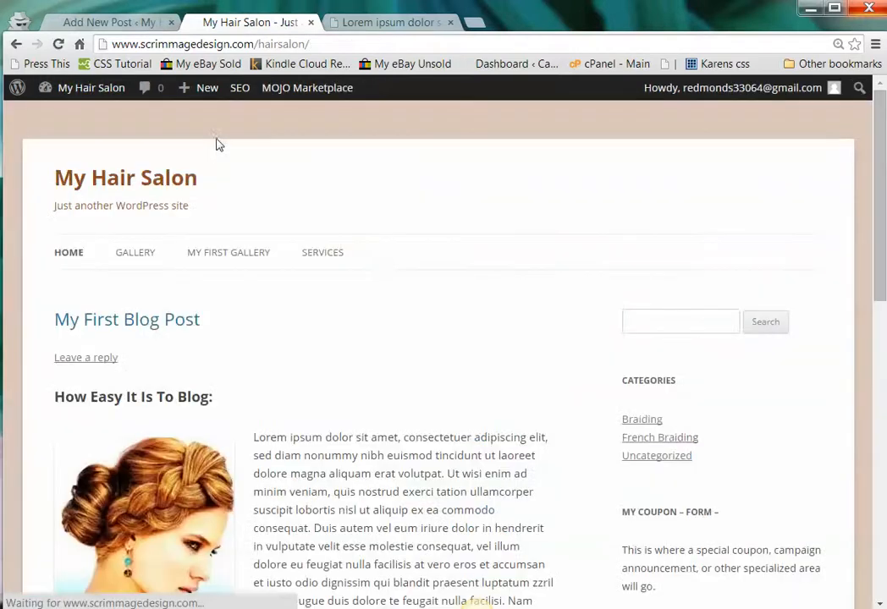
scroll(387, 279, down, 4)
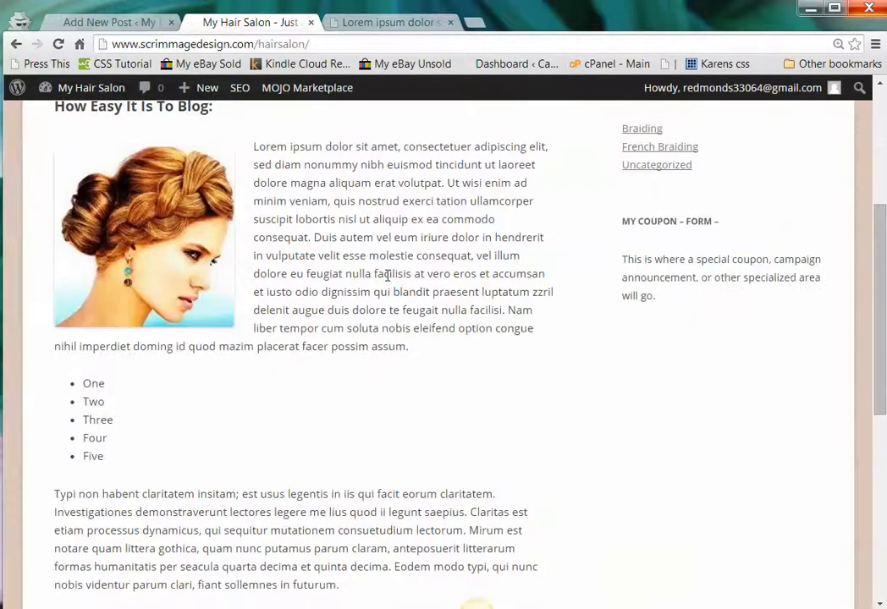
scroll(388, 275, up, 3)
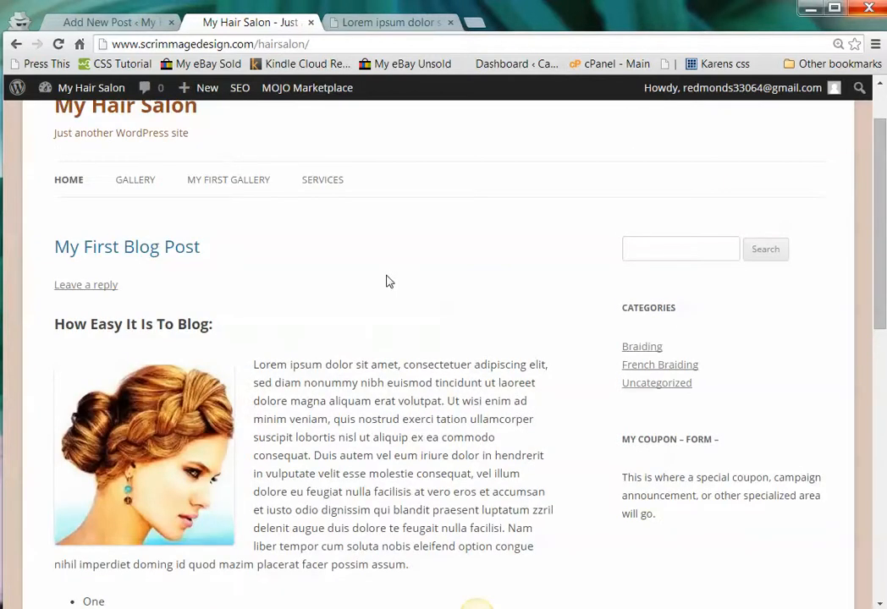
scroll(387, 281, down, 1)
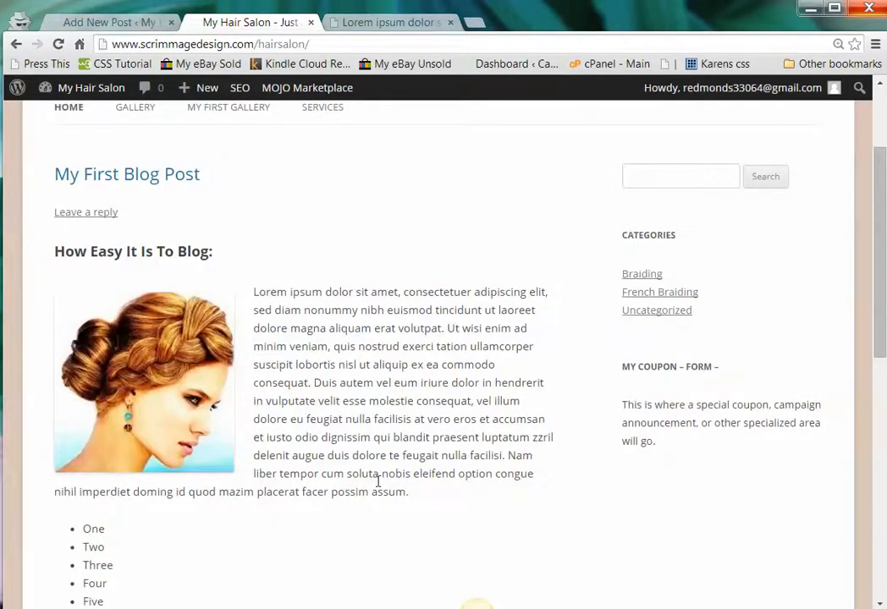
scroll(378, 482, up, 2)
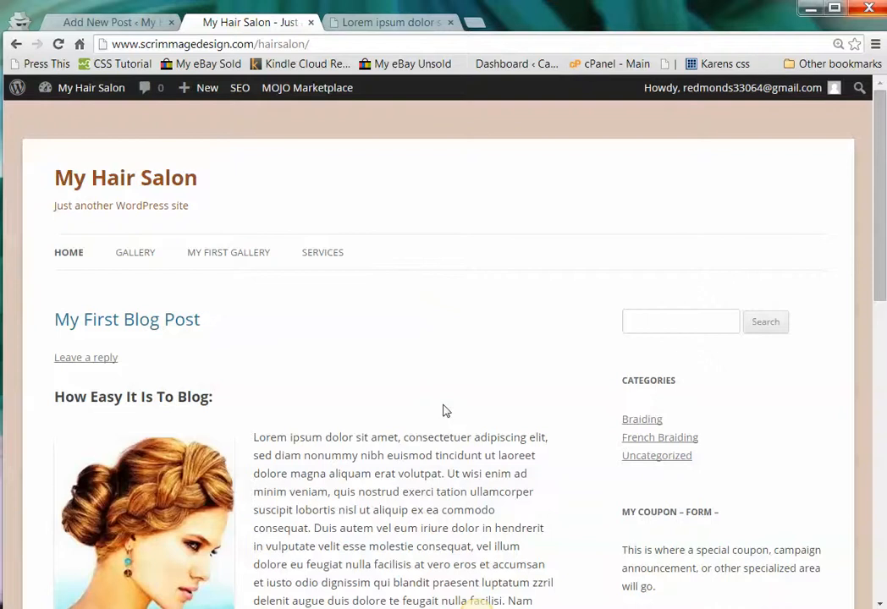
scroll(441, 410, down, 1)
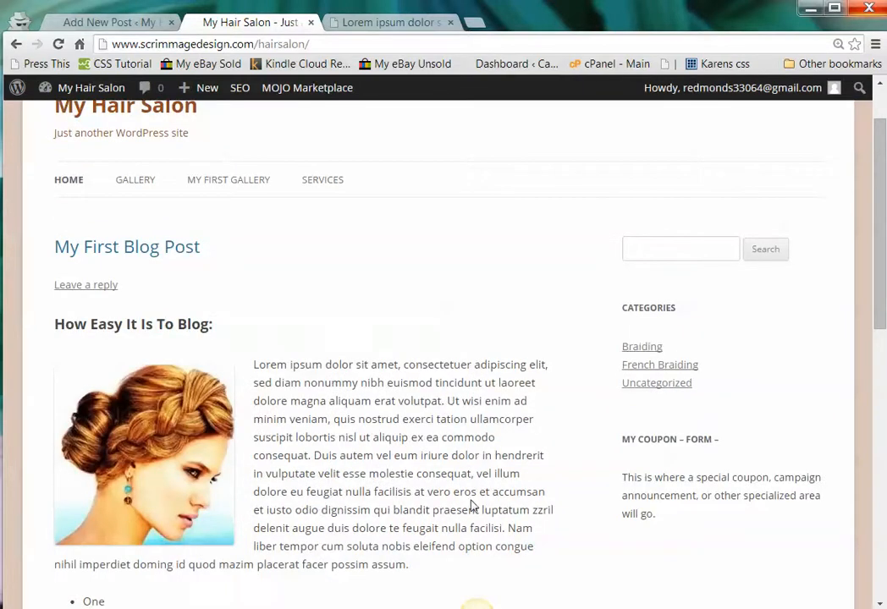
scroll(469, 506, down, 2)
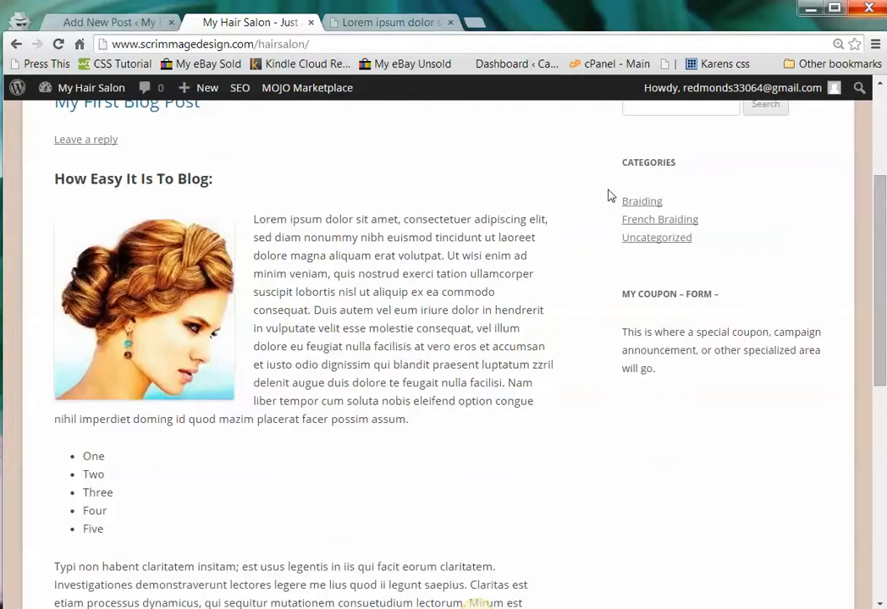
- Open the Braiding category archive on the live site and look through the post filed under it
click(634, 204)
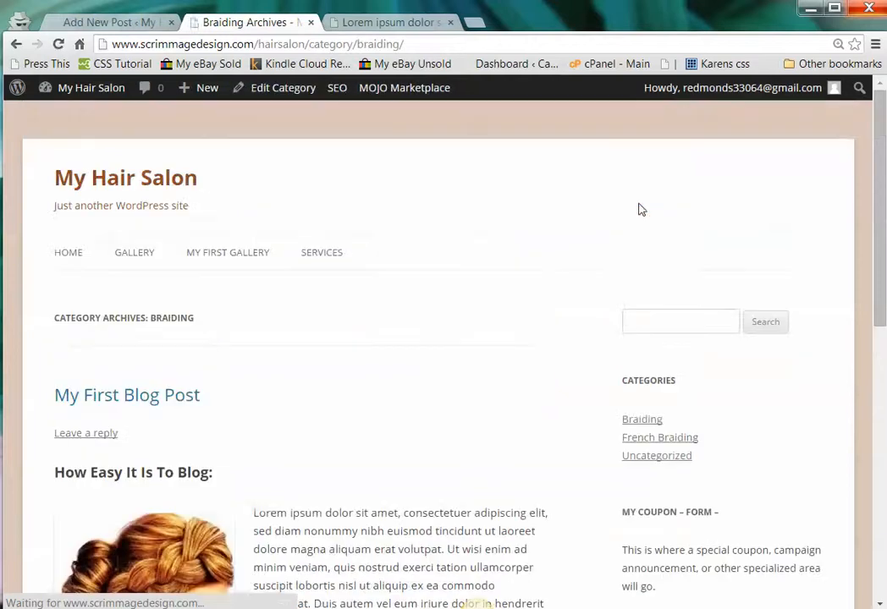
scroll(749, 372, down, 2)
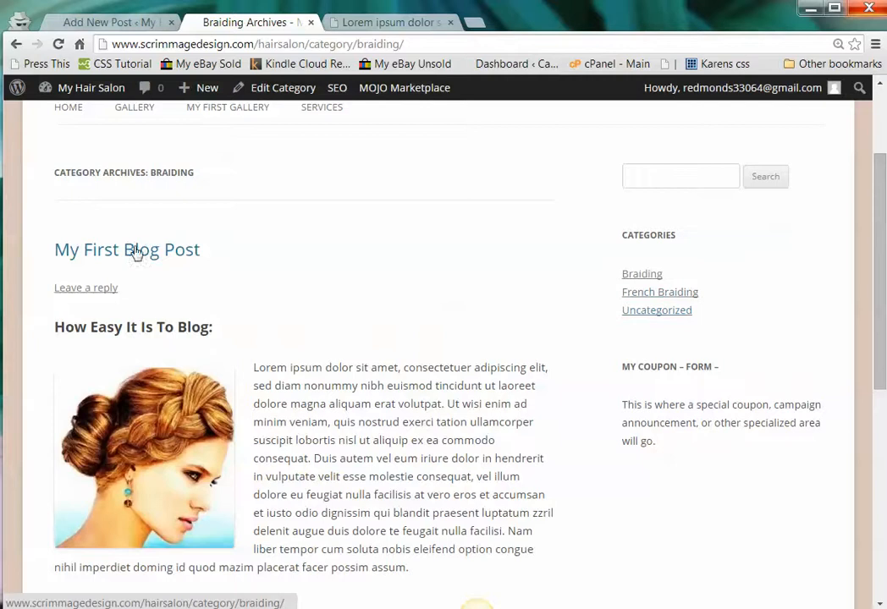
scroll(522, 325, down, 3)
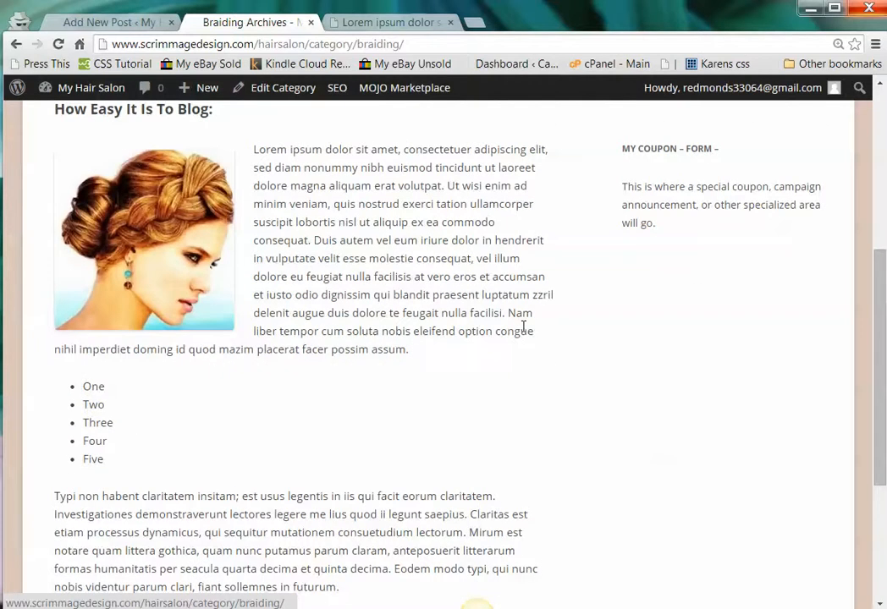
scroll(522, 325, up, 2)
scroll(522, 326, down, 1)
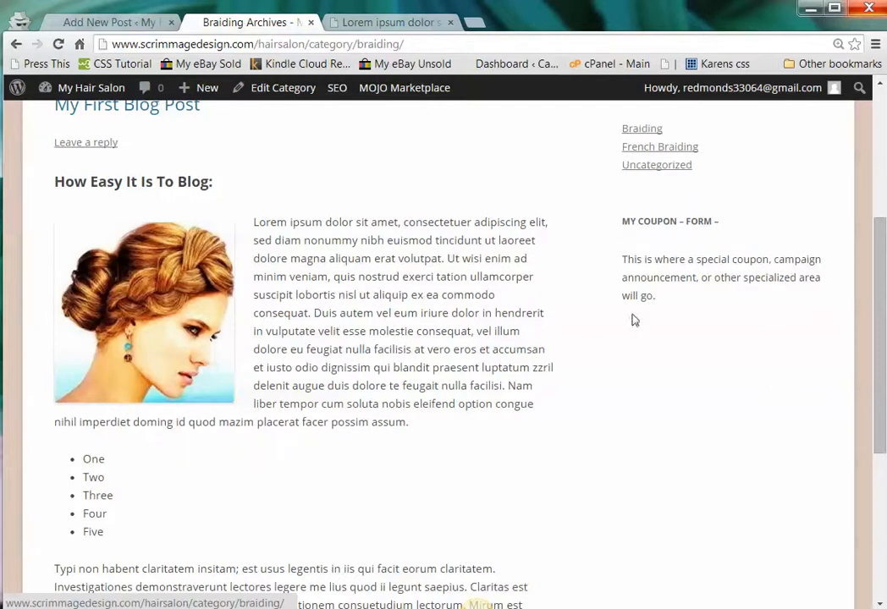
scroll(781, 332, up, 4)
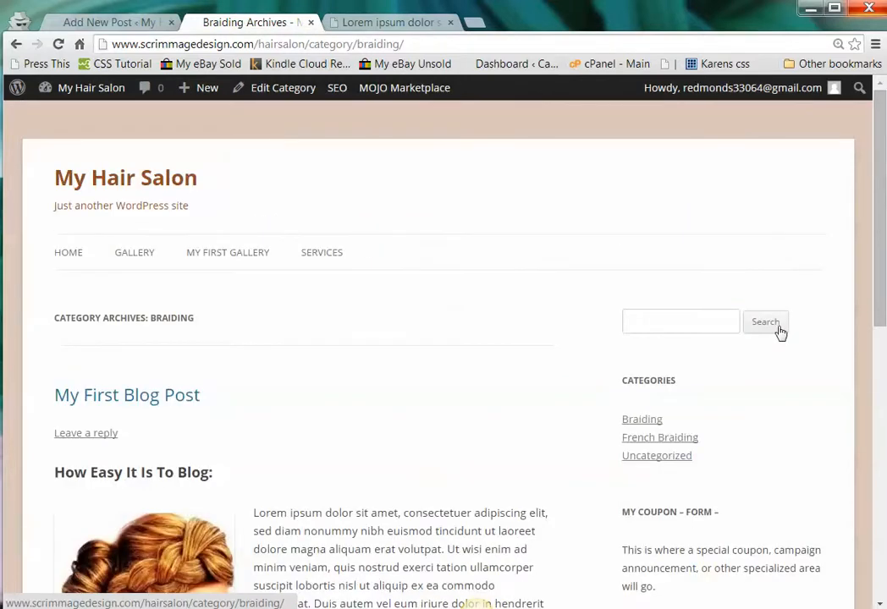
scroll(702, 477, down, 2)
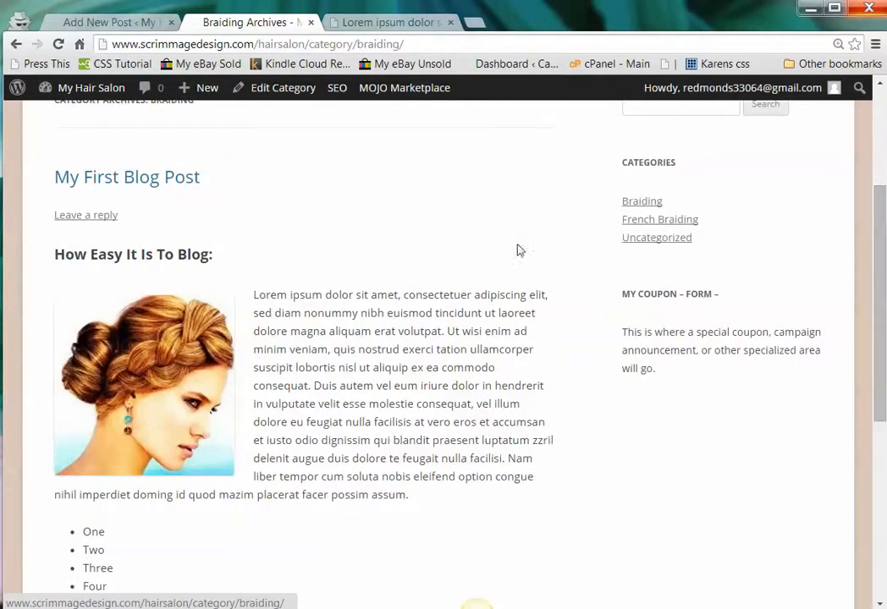
scroll(376, 216, up, 3)
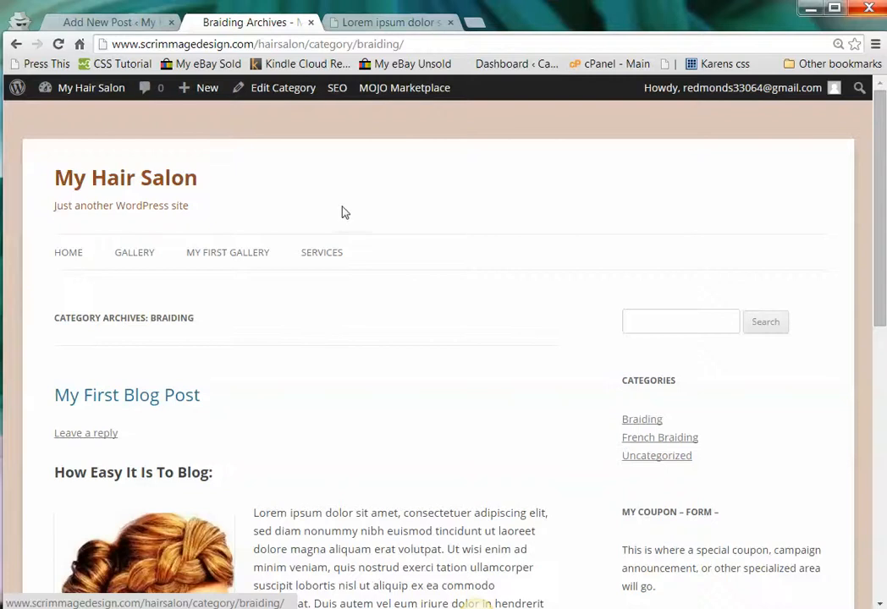